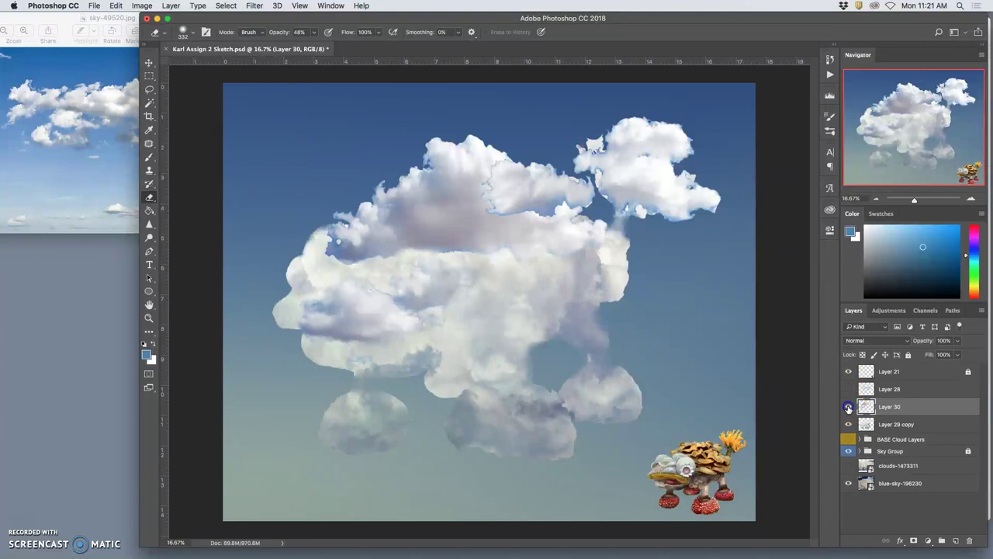
Try erasing the gap between the tail cloud and the body on Layer 29 copy and Layer 30
{"action": "left_click", "coordinate": [848, 407]}
{"action": "left_click", "coordinate": [885, 425]}
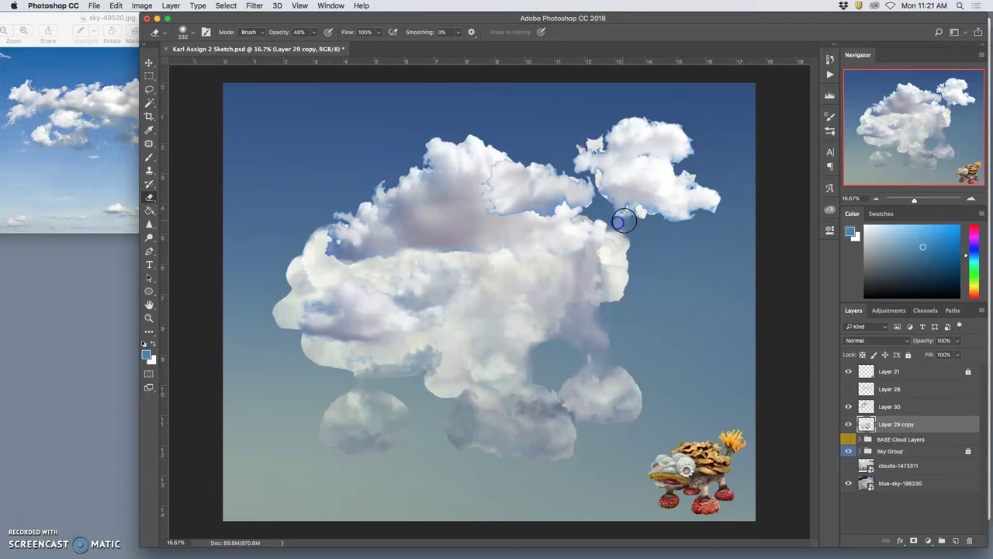
{"action": "key", "text": "super+z"}
{"action": "left_click", "coordinate": [633, 212]}
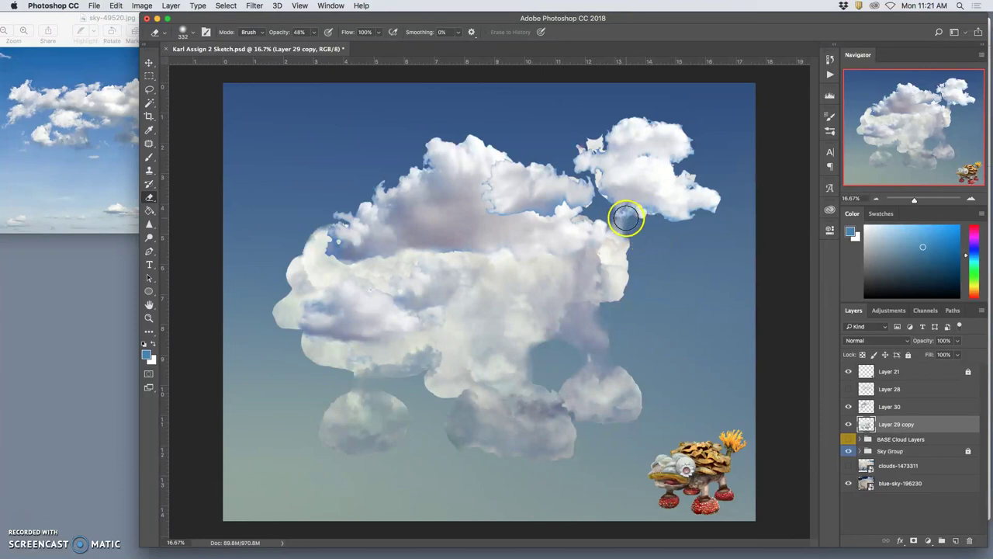
{"action": "left_click", "coordinate": [879, 407]}
{"action": "left_click", "coordinate": [635, 220]}
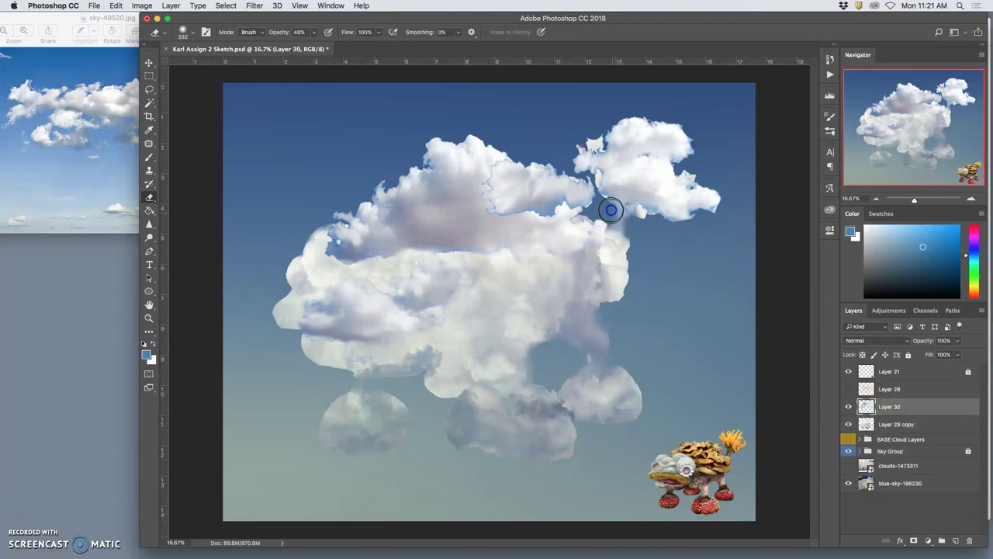
{"action": "left_click", "coordinate": [637, 206]}
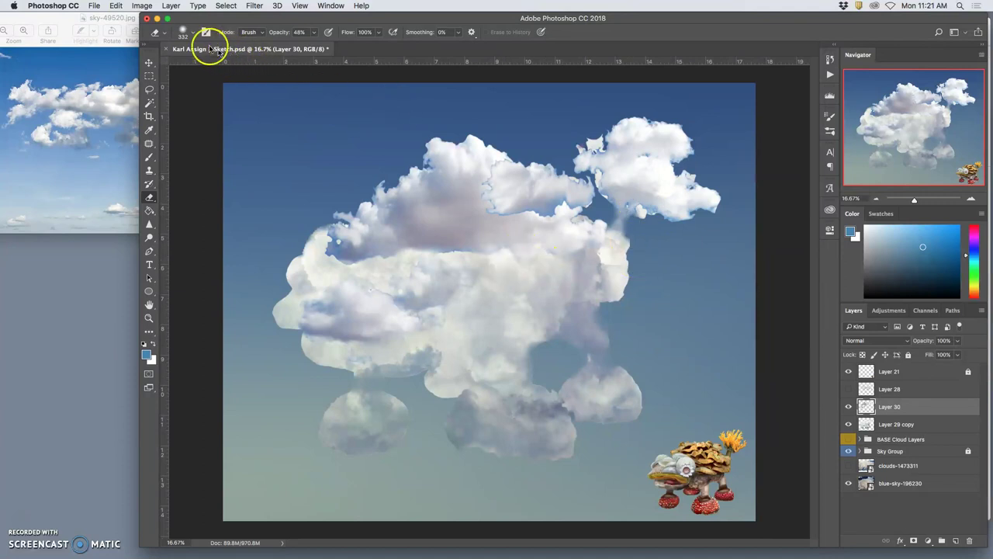
Save the document to the Desktop as a Photoshop file named with the artist's first name plus "Assign 4 Cloud Creature SP19"
{"action": "left_click", "coordinate": [96, 6]}
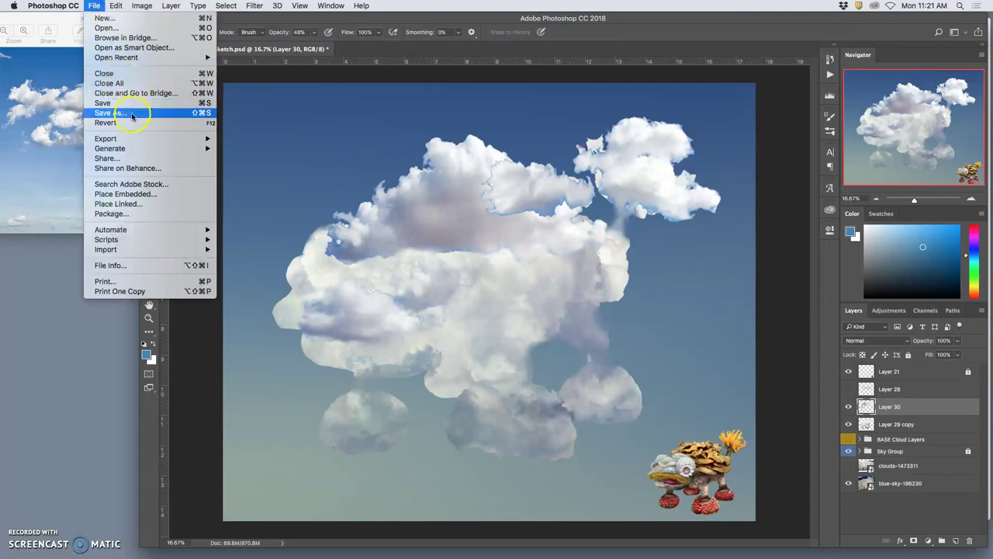
{"action": "left_click", "coordinate": [156, 113]}
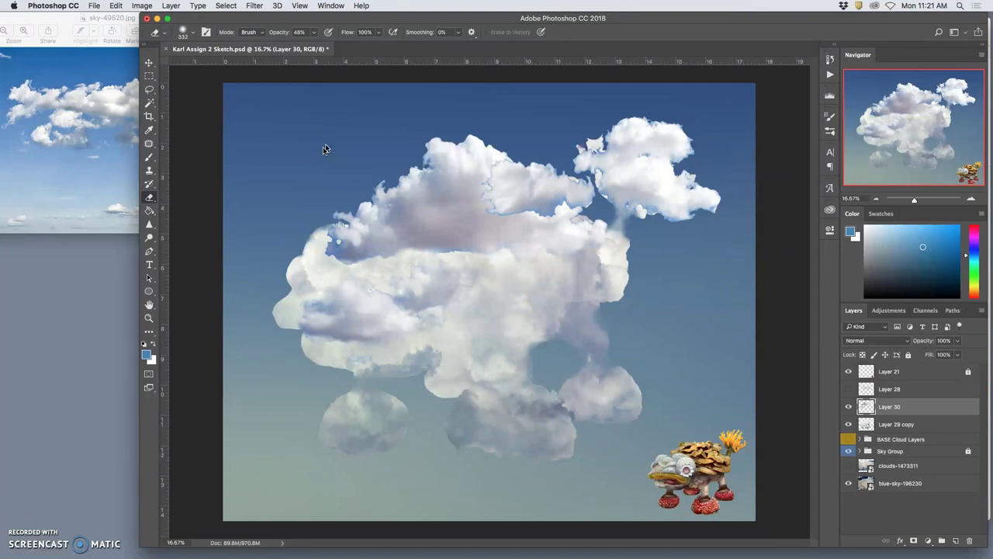
{"action": "key", "text": "super+shift+s"}
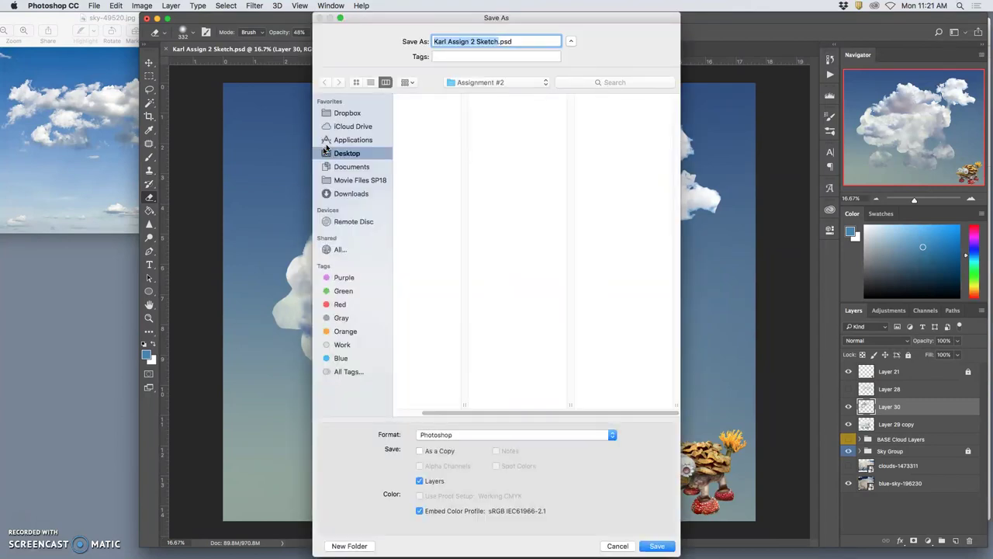
{"action": "left_click", "coordinate": [346, 150]}
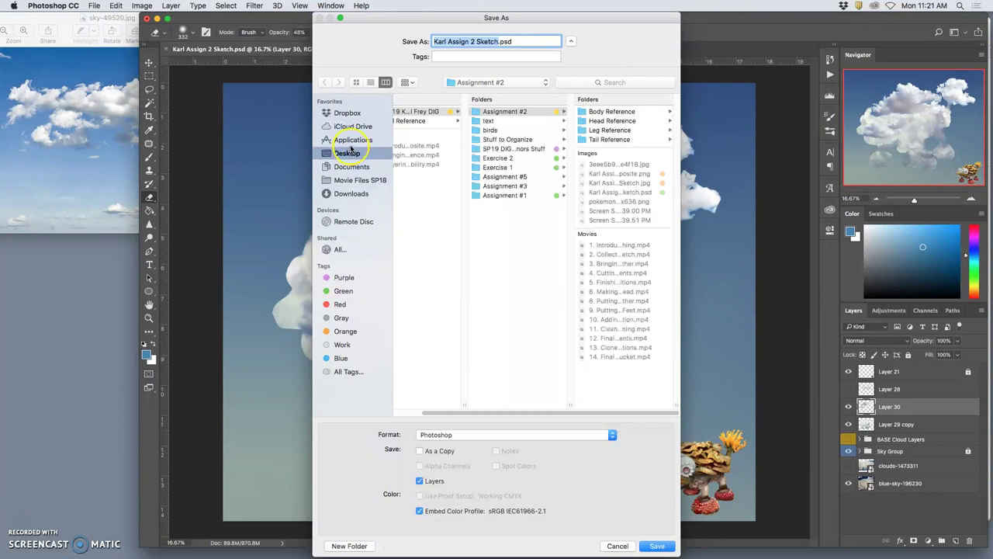
{"action": "left_click", "coordinate": [468, 155]}
{"action": "left_click", "coordinate": [471, 42]}
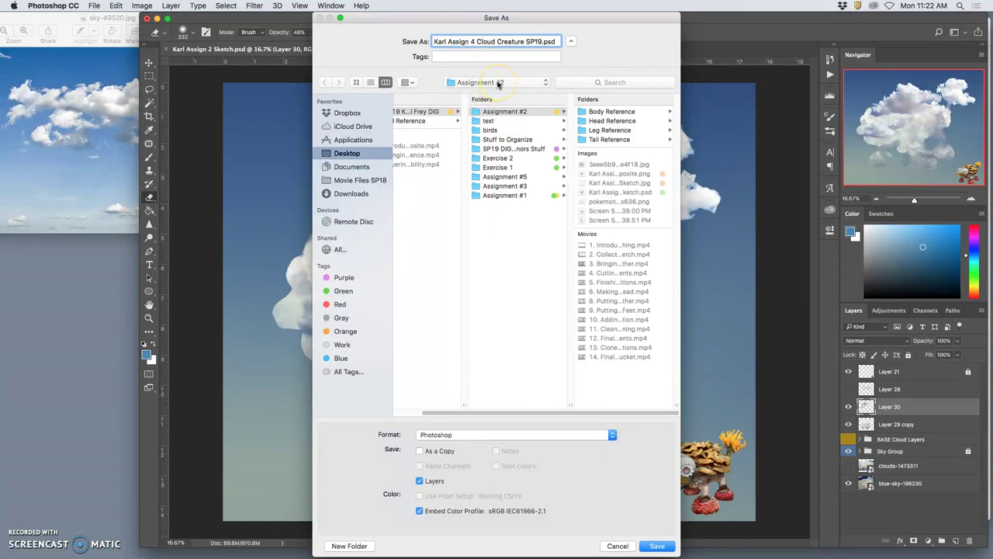
{"action": "key", "text": "super+d"}
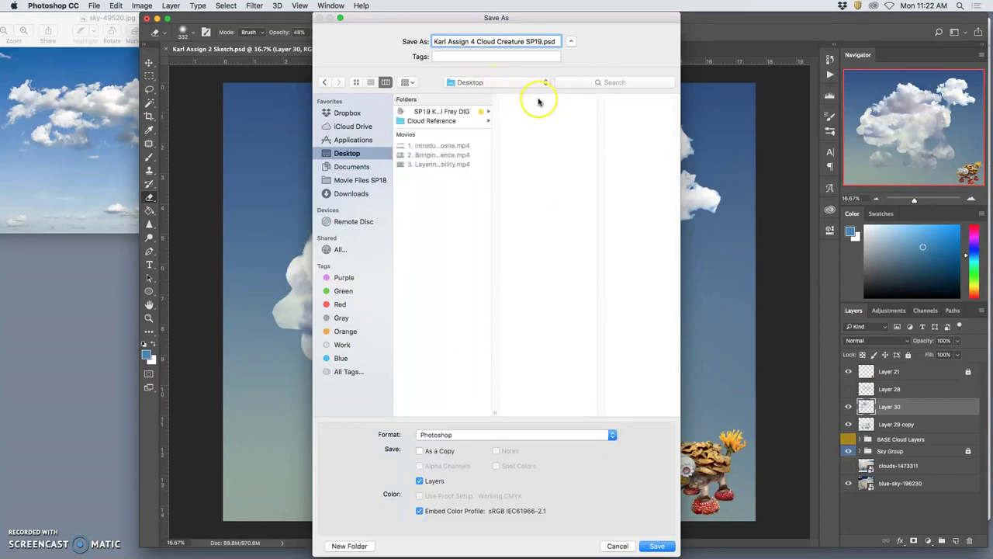
{"action": "left_click", "coordinate": [543, 42]}
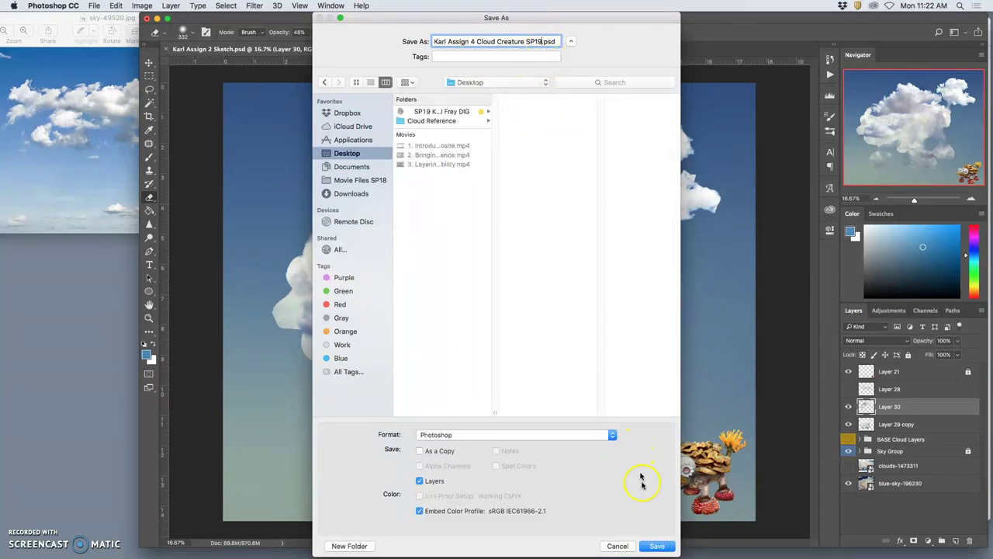
{"action": "left_click", "coordinate": [657, 547]}
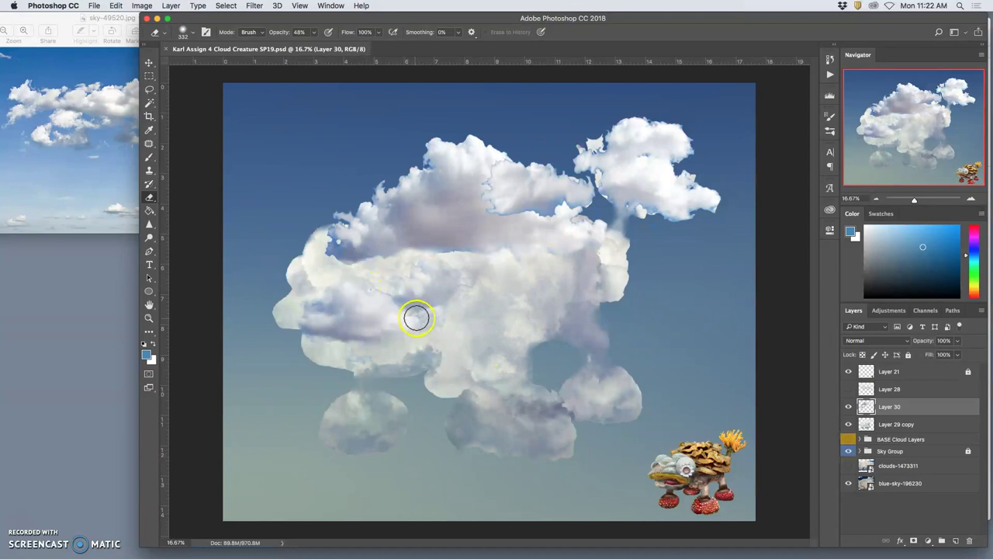
Erase the hard blue-fringed edges and overlap seams of the upper body cloud on Layer 30 at 48% opacity
{"action": "mouse_move", "coordinate": [357, 251]}
{"action": "left_mouse_down"}
{"action": "mouse_move", "coordinate": [331, 259]}
{"action": "mouse_move", "coordinate": [335, 240]}
{"action": "mouse_move", "coordinate": [336, 250]}
{"action": "mouse_move", "coordinate": [324, 250]}
{"action": "mouse_move", "coordinate": [372, 263]}
{"action": "mouse_move", "coordinate": [346, 262]}
{"action": "left_mouse_up"}
{"action": "mouse_move", "coordinate": [324, 216]}
{"action": "left_mouse_down"}
{"action": "mouse_move", "coordinate": [339, 256]}
{"action": "mouse_move", "coordinate": [327, 237]}
{"action": "mouse_move", "coordinate": [336, 243]}
{"action": "mouse_move", "coordinate": [329, 255]}
{"action": "mouse_move", "coordinate": [312, 244]}
{"action": "mouse_move", "coordinate": [345, 223]}
{"action": "mouse_move", "coordinate": [424, 249]}
{"action": "mouse_move", "coordinate": [578, 265]}
{"action": "mouse_move", "coordinate": [550, 211]}
{"action": "mouse_move", "coordinate": [573, 231]}
{"action": "mouse_move", "coordinate": [500, 213]}
{"action": "mouse_move", "coordinate": [546, 218]}
{"action": "mouse_move", "coordinate": [558, 209]}
{"action": "mouse_move", "coordinate": [541, 208]}
{"action": "mouse_move", "coordinate": [576, 206]}
{"action": "left_mouse_up"}
{"action": "mouse_move", "coordinate": [564, 172]}
{"action": "left_mouse_down"}
{"action": "mouse_move", "coordinate": [556, 168]}
{"action": "mouse_move", "coordinate": [567, 180]}
{"action": "left_mouse_up"}
{"action": "left_click_drag", "start_coordinate": [510, 170], "coordinate": [499, 164]}
{"action": "left_click", "coordinate": [501, 152]}
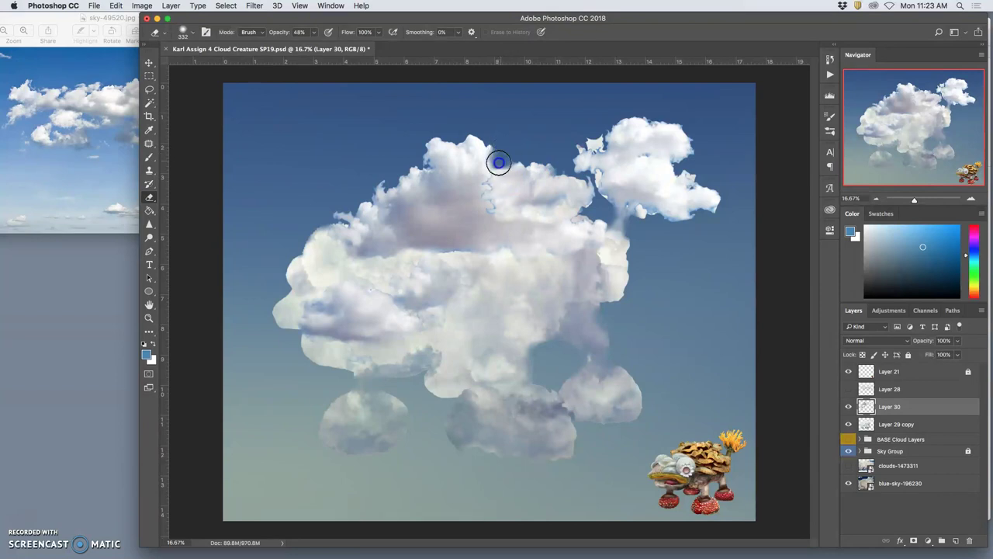
{"action": "mouse_move", "coordinate": [514, 157]}
{"action": "left_mouse_down"}
{"action": "mouse_move", "coordinate": [488, 182]}
{"action": "mouse_move", "coordinate": [496, 172]}
{"action": "mouse_move", "coordinate": [485, 197]}
{"action": "mouse_move", "coordinate": [494, 210]}
{"action": "mouse_move", "coordinate": [542, 209]}
{"action": "mouse_move", "coordinate": [521, 239]}
{"action": "mouse_move", "coordinate": [520, 287]}
{"action": "mouse_move", "coordinate": [500, 208]}
{"action": "mouse_move", "coordinate": [524, 198]}
{"action": "left_mouse_up"}
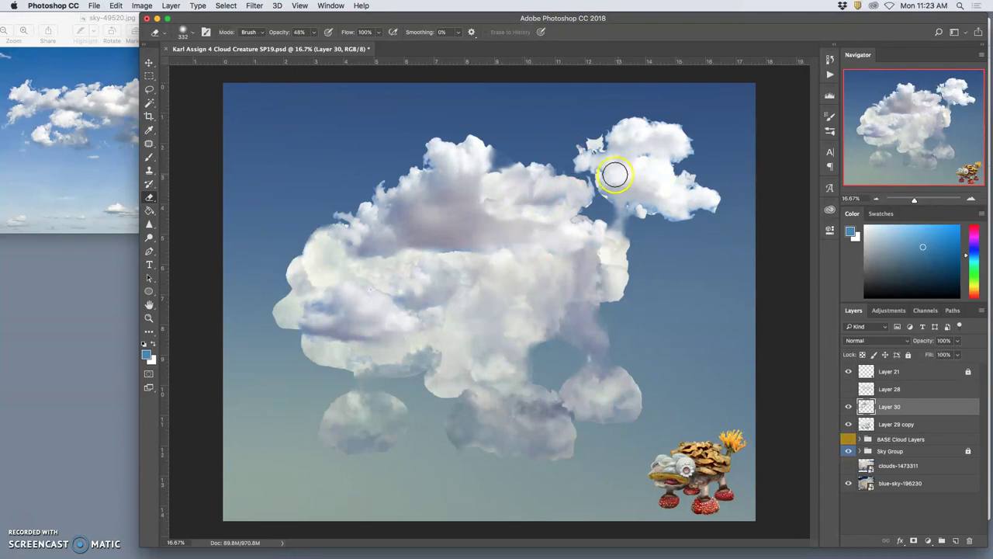
Soften the rear edge and lower seam of the upper cloud on Layer 30 so it blends into the body
{"action": "left_click_drag", "start_coordinate": [578, 219], "coordinate": [575, 220]}
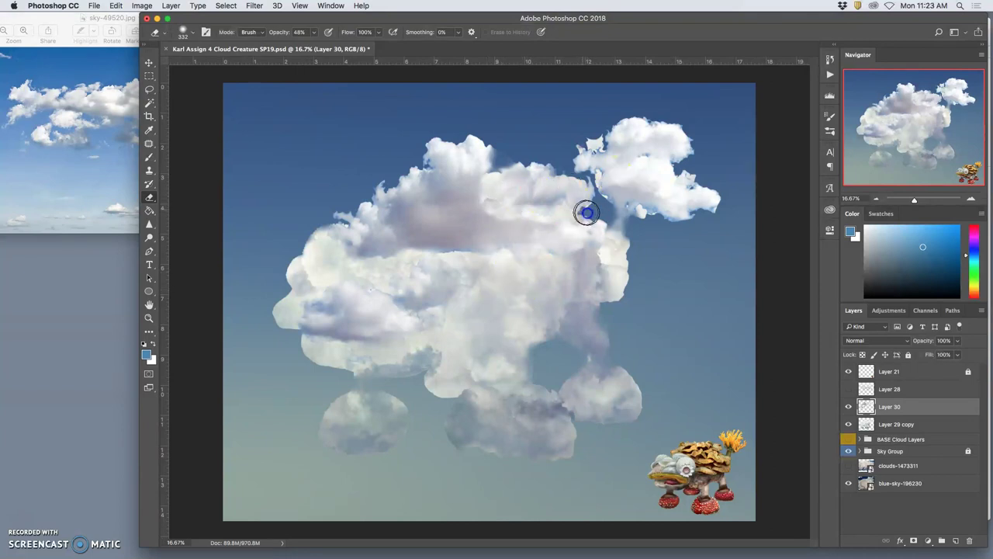
{"action": "left_click", "coordinate": [456, 253]}
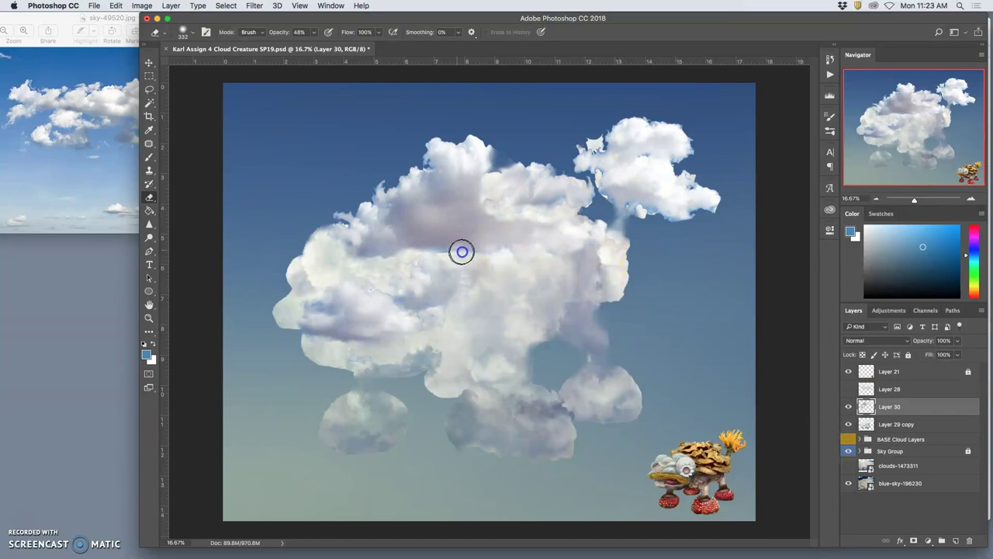
{"action": "mouse_move", "coordinate": [443, 254]}
{"action": "left_mouse_down"}
{"action": "mouse_move", "coordinate": [530, 257]}
{"action": "mouse_move", "coordinate": [457, 252]}
{"action": "mouse_move", "coordinate": [516, 260]}
{"action": "mouse_move", "coordinate": [499, 256]}
{"action": "mouse_move", "coordinate": [505, 289]}
{"action": "mouse_move", "coordinate": [495, 265]}
{"action": "mouse_move", "coordinate": [442, 255]}
{"action": "mouse_move", "coordinate": [519, 263]}
{"action": "left_mouse_up"}
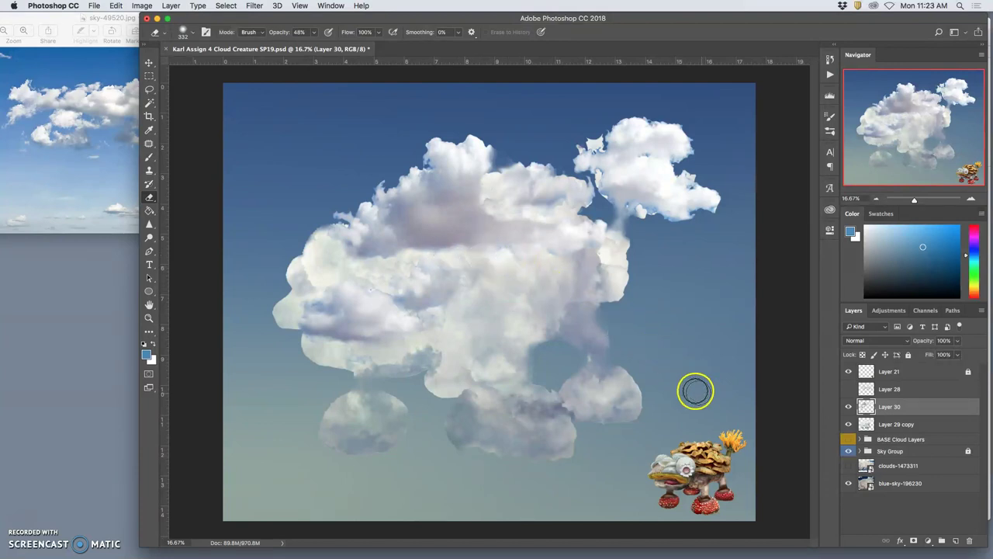
Lasso the upper body cloud on Layer 30, copy it to a new layer, and move the copy over the lower rear body
{"action": "left_click", "coordinate": [149, 90]}
{"action": "left_click_drag", "start_coordinate": [364, 147], "coordinate": [380, 146]}
{"action": "left_click_drag", "start_coordinate": [463, 259], "coordinate": [597, 263]}
{"action": "mouse_move", "coordinate": [553, 167]}
{"action": "left_mouse_down"}
{"action": "mouse_move", "coordinate": [526, 134]}
{"action": "mouse_move", "coordinate": [444, 111]}
{"action": "left_mouse_up"}
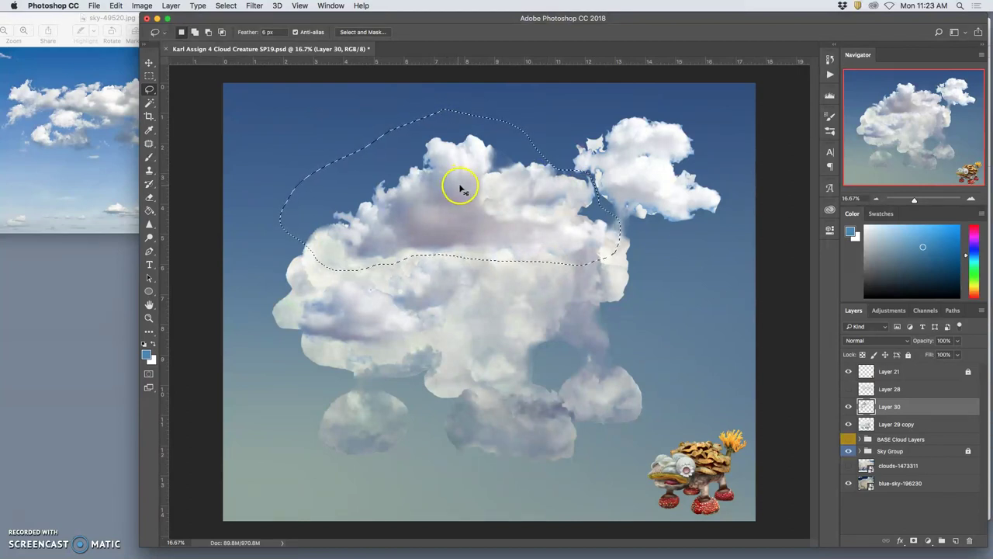
{"action": "key", "text": "super+j"}
{"action": "left_click", "coordinate": [149, 62]}
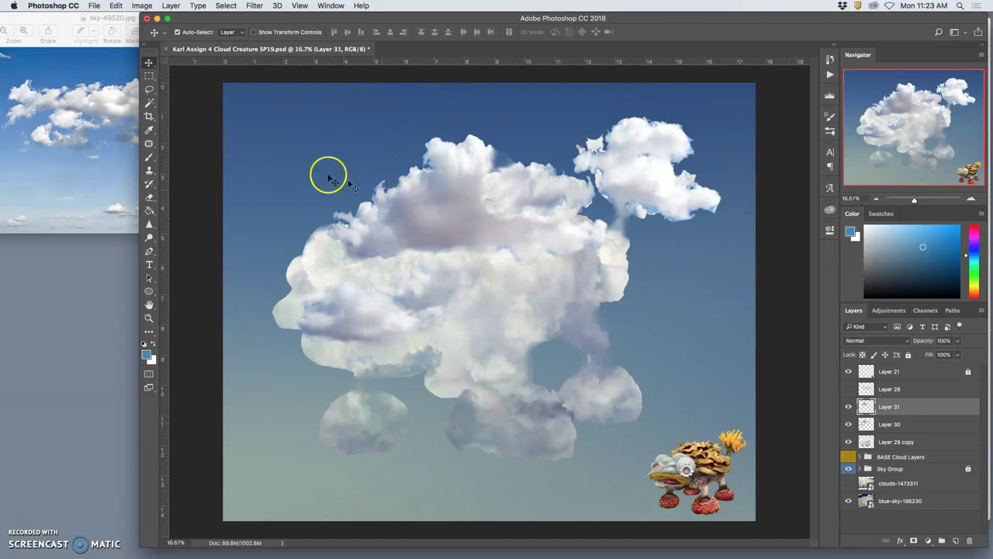
{"action": "left_click_drag", "start_coordinate": [450, 222], "coordinate": [505, 361]}
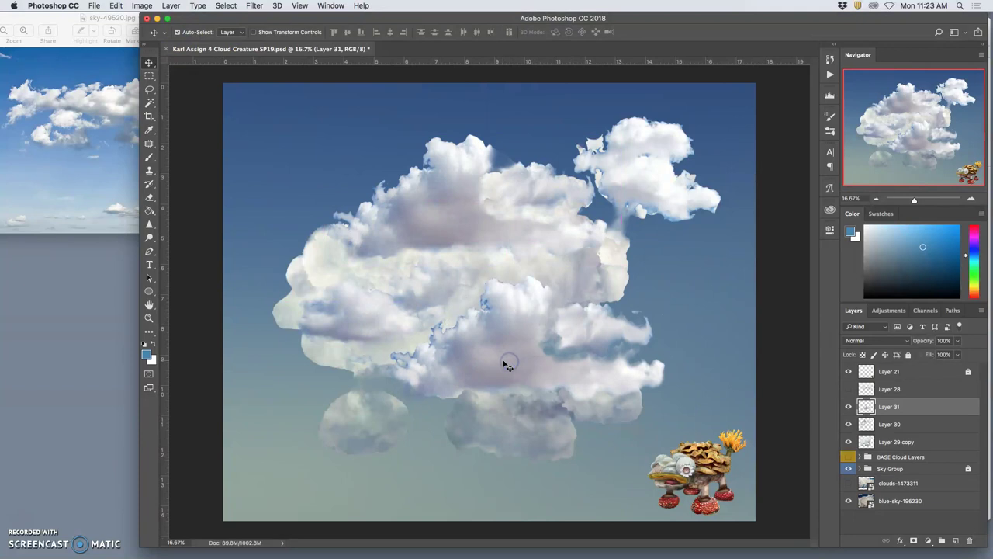
Warp the copied cloud on Layer 31 to follow the creature's rear body, raising its rear upper corner and bulging its lower edge
{"action": "key", "text": "ctrl+t"}
{"action": "right_click", "coordinate": [543, 366]}
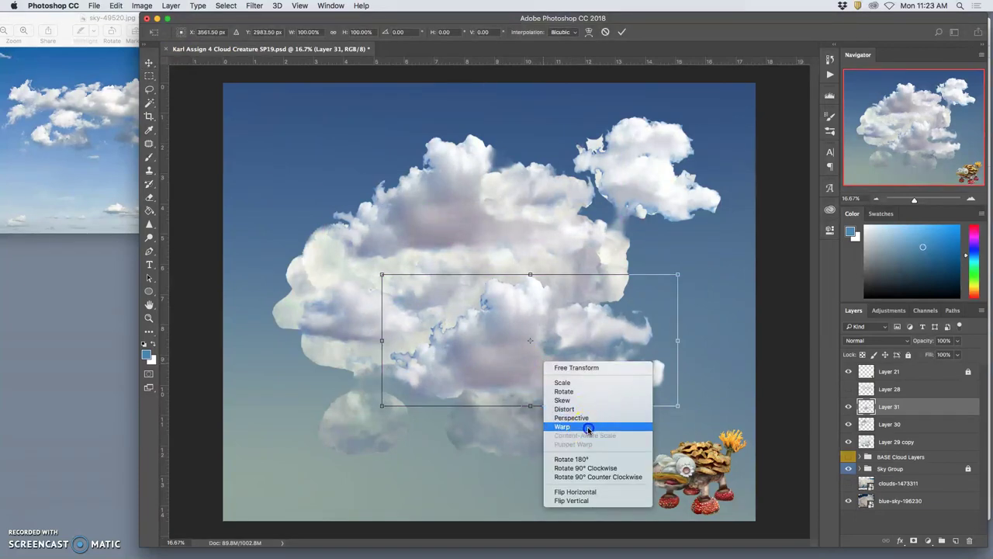
{"action": "left_click", "coordinate": [588, 424]}
{"action": "left_click_drag", "start_coordinate": [617, 335], "coordinate": [534, 274]}
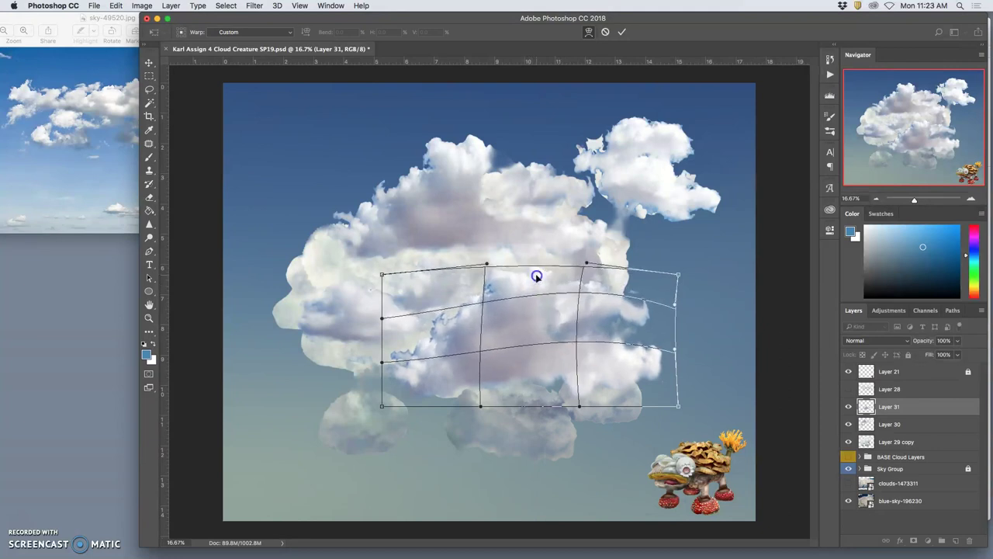
{"action": "left_click_drag", "start_coordinate": [456, 338], "coordinate": [466, 333]}
{"action": "mouse_move", "coordinate": [477, 386]}
{"action": "left_mouse_down"}
{"action": "mouse_move", "coordinate": [470, 376]}
{"action": "mouse_move", "coordinate": [474, 388]}
{"action": "left_mouse_up"}
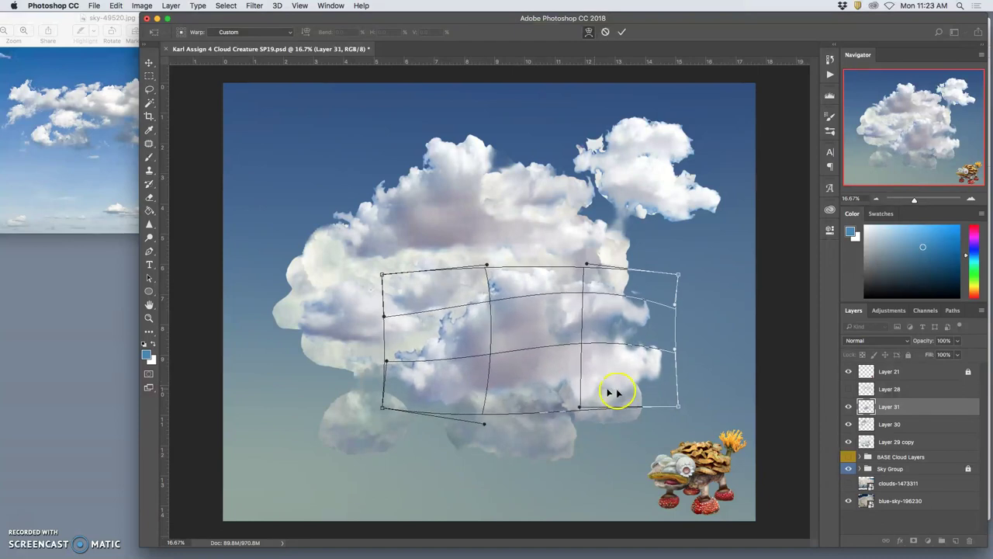
{"action": "left_click_drag", "start_coordinate": [640, 391], "coordinate": [638, 377]}
{"action": "left_click_drag", "start_coordinate": [665, 288], "coordinate": [641, 226]}
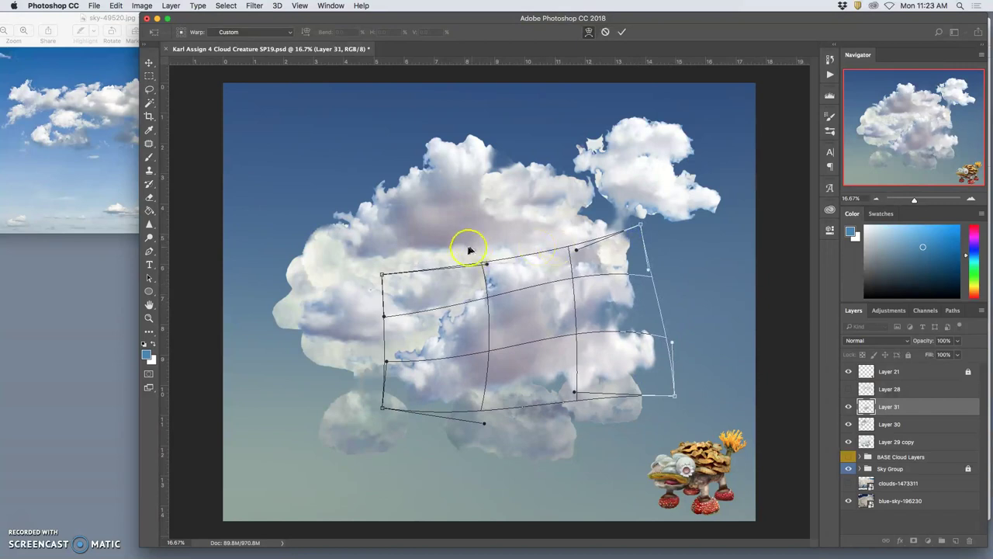
{"action": "left_click_drag", "start_coordinate": [462, 271], "coordinate": [453, 265]}
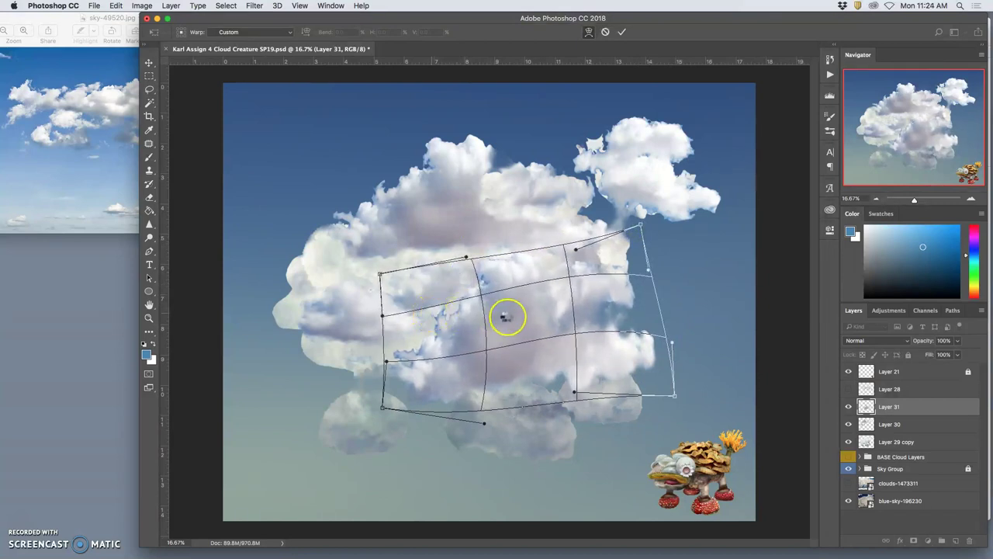
{"action": "key", "text": "Return"}
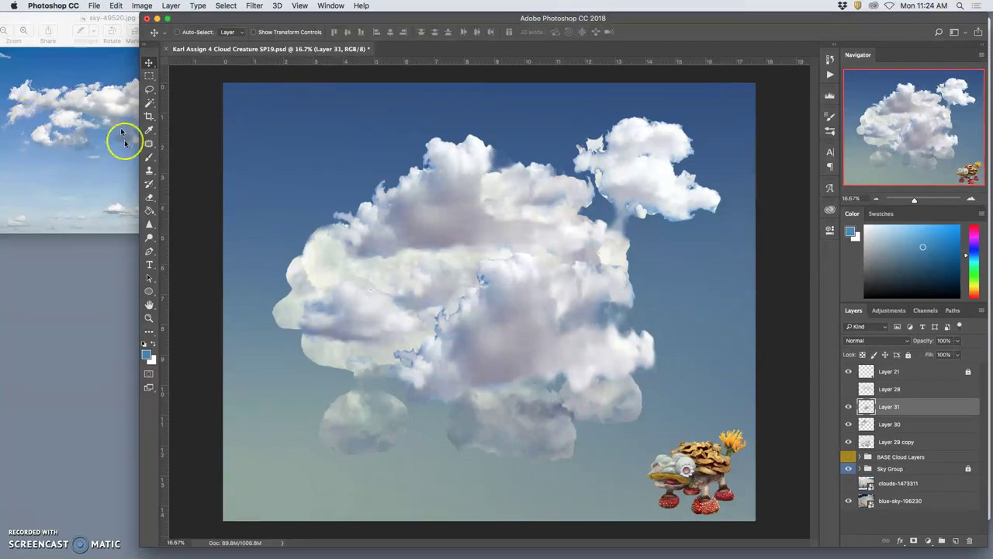
Erase the jagged upper-front edge and the rear notch of the warped cloud on Layer 31
{"action": "left_click", "coordinate": [150, 196]}
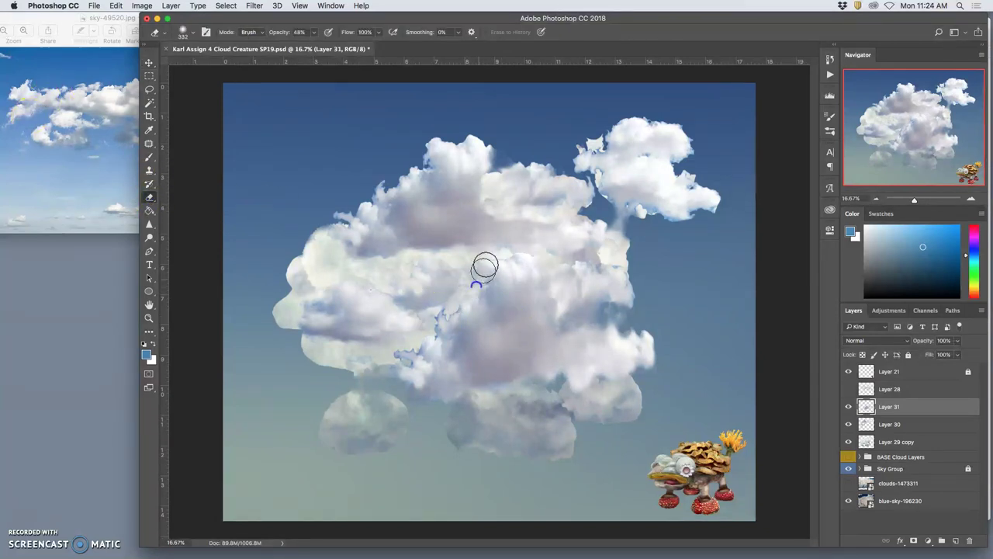
{"action": "mouse_move", "coordinate": [517, 259]}
{"action": "left_mouse_down"}
{"action": "mouse_move", "coordinate": [559, 259]}
{"action": "mouse_move", "coordinate": [497, 274]}
{"action": "mouse_move", "coordinate": [420, 348]}
{"action": "mouse_move", "coordinate": [437, 327]}
{"action": "mouse_move", "coordinate": [440, 338]}
{"action": "mouse_move", "coordinate": [447, 324]}
{"action": "mouse_move", "coordinate": [399, 355]}
{"action": "mouse_move", "coordinate": [490, 302]}
{"action": "mouse_move", "coordinate": [432, 330]}
{"action": "left_mouse_up"}
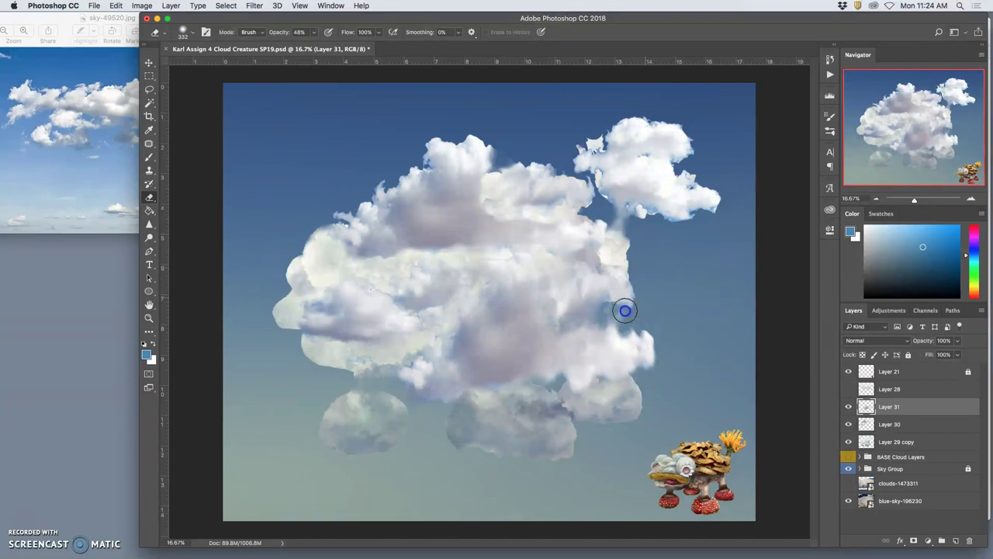
{"action": "left_click_drag", "start_coordinate": [638, 312], "coordinate": [610, 302]}
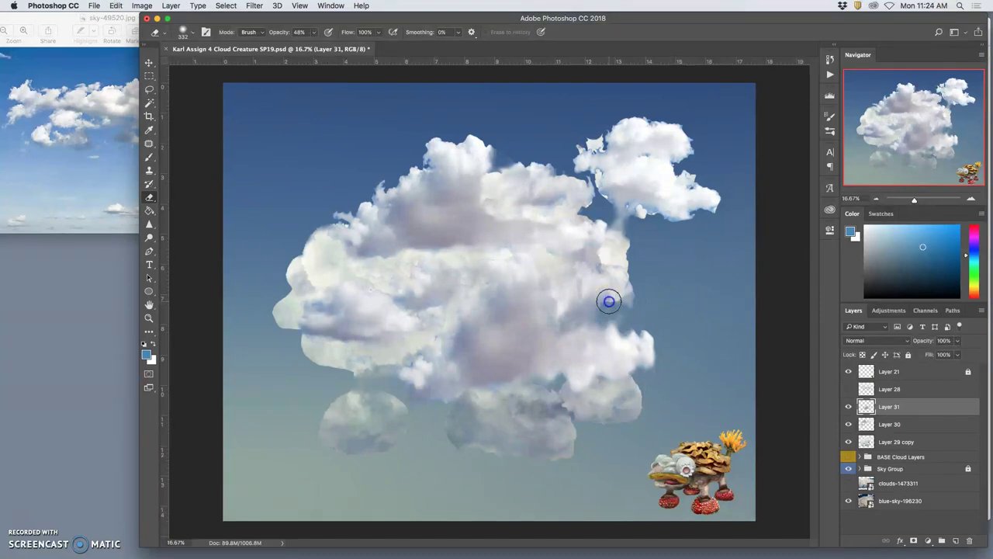
{"action": "mouse_move", "coordinate": [627, 308]}
{"action": "left_mouse_down"}
{"action": "mouse_move", "coordinate": [625, 295]}
{"action": "mouse_move", "coordinate": [585, 317]}
{"action": "mouse_move", "coordinate": [595, 320]}
{"action": "left_mouse_up"}
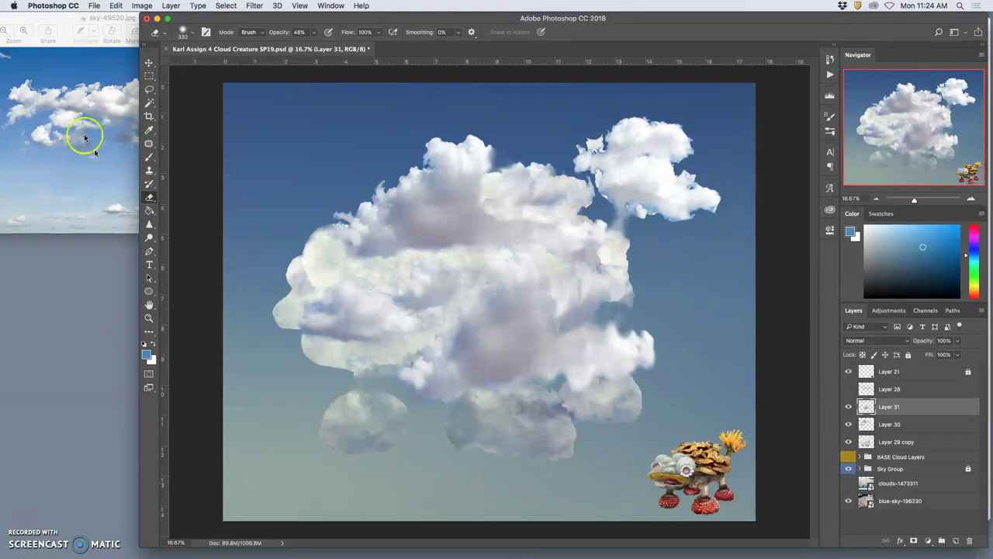
Lightly erase the shadowed middle of the Layer 31 cloud to blend it with the clouds underneath
{"action": "mouse_move", "coordinate": [543, 301]}
{"action": "left_mouse_down"}
{"action": "mouse_move", "coordinate": [519, 237]}
{"action": "mouse_move", "coordinate": [502, 261]}
{"action": "left_mouse_up"}
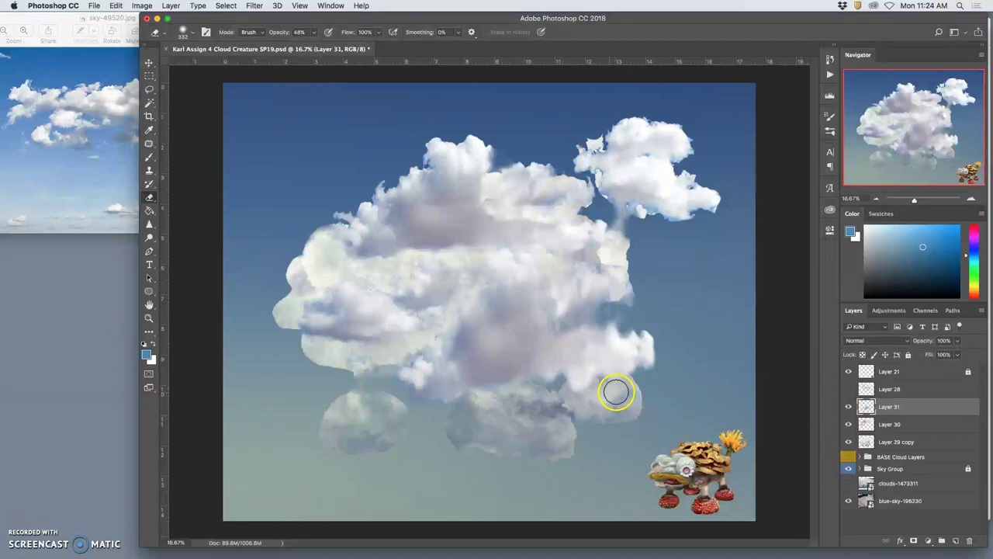
{"action": "left_click", "coordinate": [561, 313]}
{"action": "left_click", "coordinate": [520, 311]}
{"action": "mouse_move", "coordinate": [511, 300]}
{"action": "left_mouse_down"}
{"action": "mouse_move", "coordinate": [482, 304]}
{"action": "mouse_move", "coordinate": [511, 312]}
{"action": "mouse_move", "coordinate": [534, 299]}
{"action": "mouse_move", "coordinate": [503, 325]}
{"action": "mouse_move", "coordinate": [507, 314]}
{"action": "mouse_move", "coordinate": [526, 314]}
{"action": "mouse_move", "coordinate": [495, 299]}
{"action": "mouse_move", "coordinate": [495, 322]}
{"action": "mouse_move", "coordinate": [529, 316]}
{"action": "mouse_move", "coordinate": [529, 330]}
{"action": "mouse_move", "coordinate": [554, 320]}
{"action": "mouse_move", "coordinate": [483, 319]}
{"action": "left_mouse_up"}
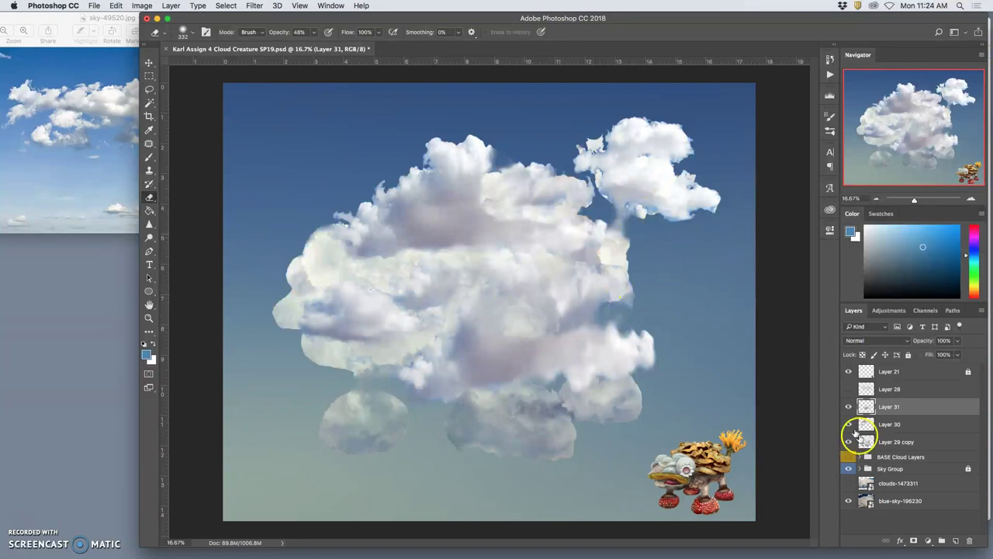
On Layer 29 copy, erase the stray specks and blue fringes around the tail cloud and the body's upper edge
{"action": "left_click", "coordinate": [891, 441]}
{"action": "left_click_drag", "start_coordinate": [601, 180], "coordinate": [599, 190]}
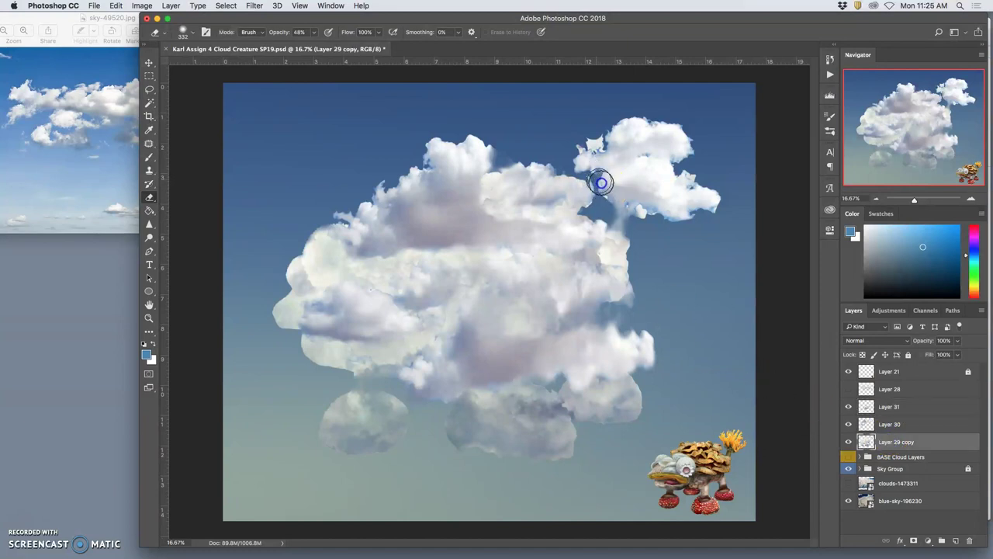
{"action": "left_click_drag", "start_coordinate": [604, 203], "coordinate": [634, 219]}
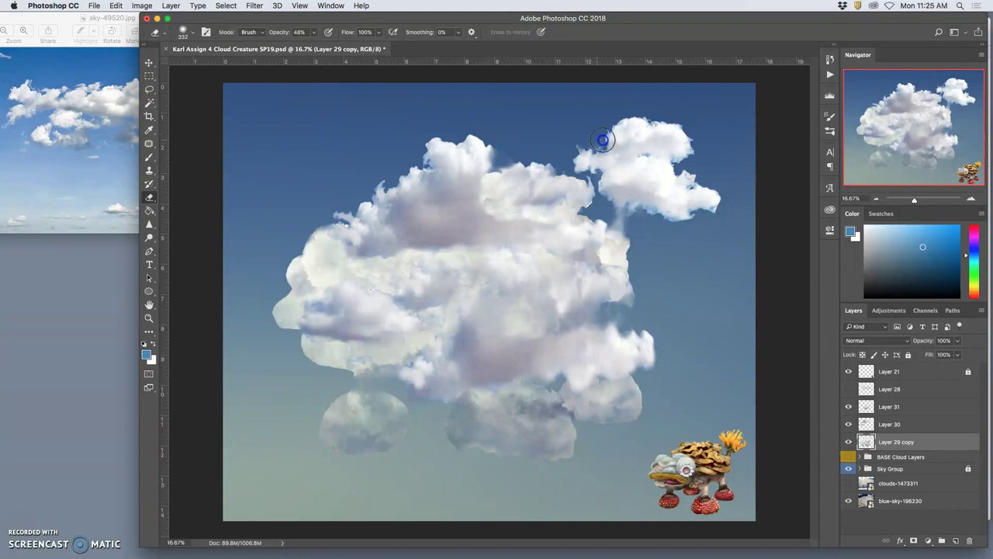
{"action": "mouse_move", "coordinate": [624, 151]}
{"action": "left_mouse_down"}
{"action": "mouse_move", "coordinate": [658, 155]}
{"action": "mouse_move", "coordinate": [698, 214]}
{"action": "left_mouse_up"}
{"action": "left_click_drag", "start_coordinate": [599, 214], "coordinate": [585, 201]}
{"action": "mouse_move", "coordinate": [520, 160]}
{"action": "left_mouse_down"}
{"action": "mouse_move", "coordinate": [500, 166]}
{"action": "mouse_move", "coordinate": [494, 138]}
{"action": "mouse_move", "coordinate": [421, 160]}
{"action": "left_mouse_up"}
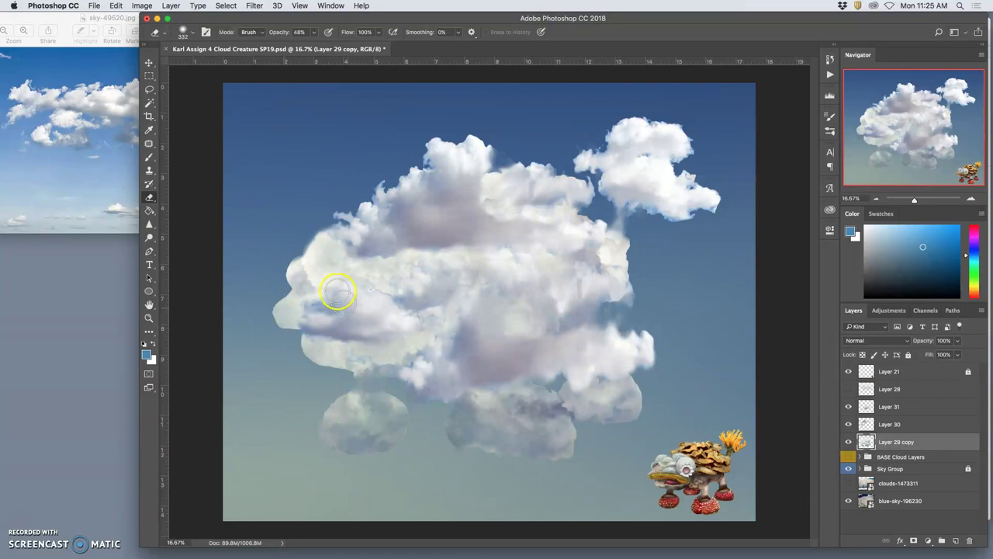
Toggle the visibility of Layer 28 and Layer 31 to check what each one adds to the cloud creature
{"action": "left_click", "coordinate": [849, 390]}
{"action": "left_click", "coordinate": [849, 390]}
{"action": "left_click", "coordinate": [891, 406]}
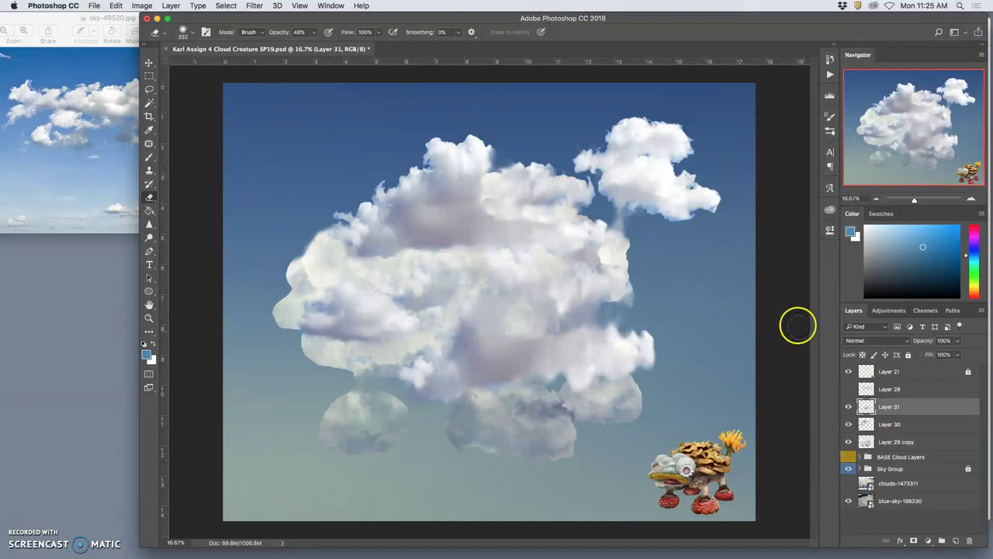
{"action": "left_click", "coordinate": [849, 407]}
{"action": "left_click", "coordinate": [849, 407]}
On Layer 30, lightly erase stray bits around the tail cloud, the body's lower edge and the front of the head
{"action": "left_click", "coordinate": [859, 424]}
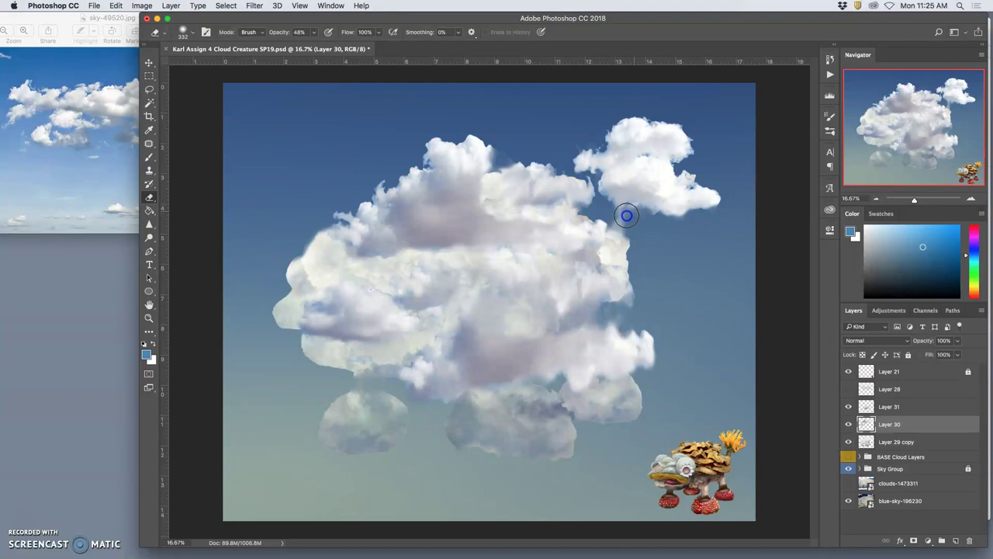
{"action": "left_click_drag", "start_coordinate": [597, 190], "coordinate": [597, 187]}
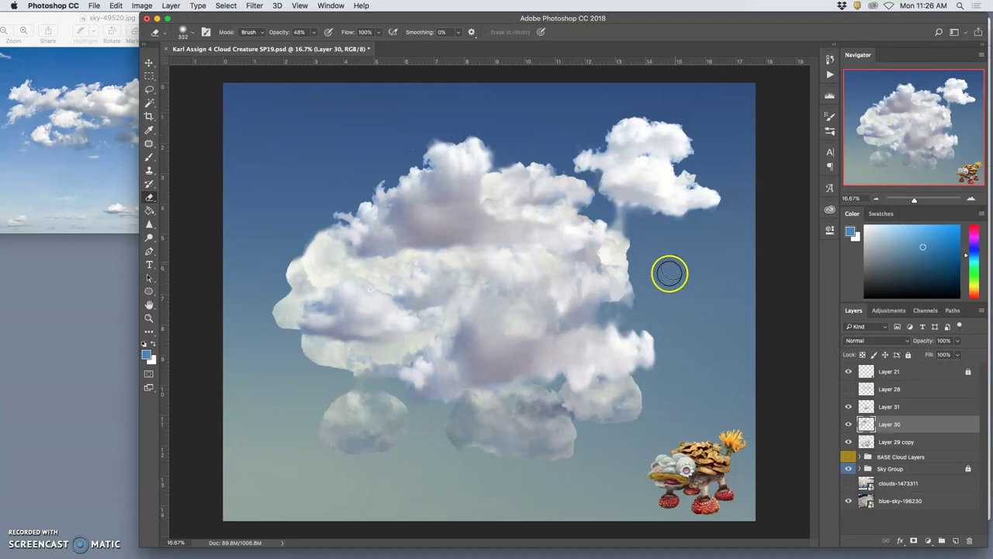
{"action": "left_click", "coordinate": [424, 405]}
{"action": "mouse_move", "coordinate": [435, 406]}
{"action": "left_mouse_down"}
{"action": "mouse_move", "coordinate": [402, 363]}
{"action": "mouse_move", "coordinate": [394, 373]}
{"action": "left_mouse_up"}
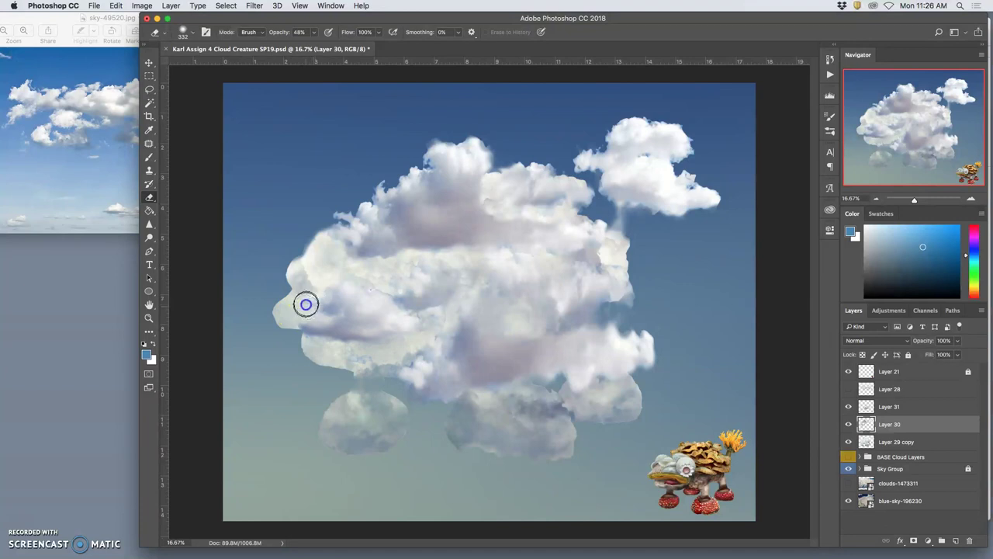
{"action": "mouse_move", "coordinate": [298, 317]}
{"action": "left_mouse_down"}
{"action": "mouse_move", "coordinate": [354, 373]}
{"action": "mouse_move", "coordinate": [298, 323]}
{"action": "left_mouse_up"}
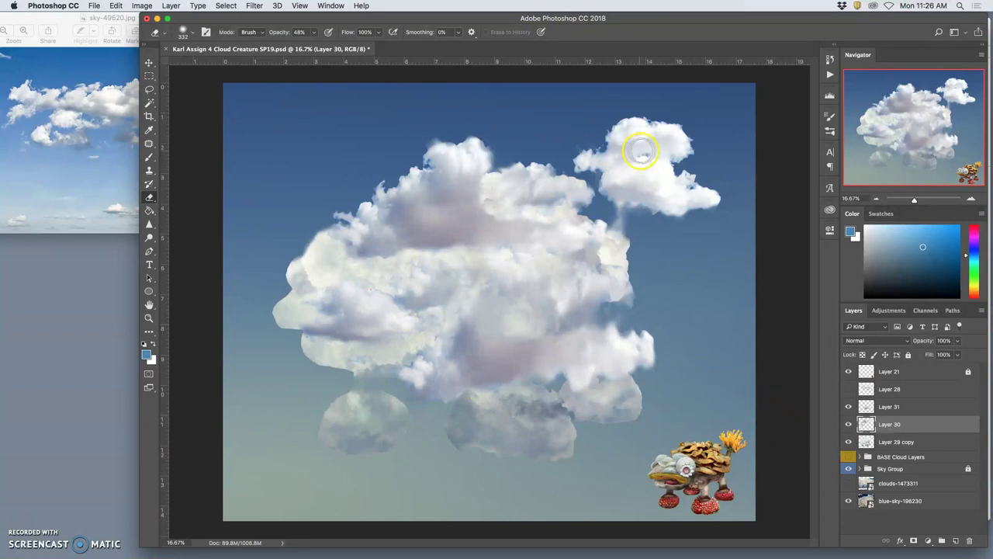
{"action": "left_click", "coordinate": [597, 145]}
{"action": "left_click", "coordinate": [415, 151]}
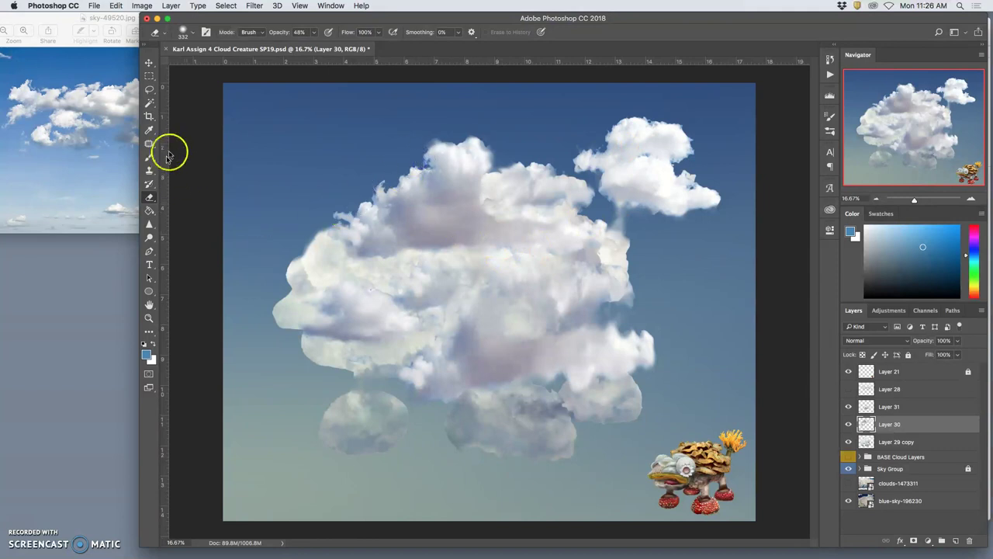
Select the empty area around the Layer 30 clouds with the Magic Wand and refine it with a 4.2 px feather and +9% edge shift
{"action": "left_click", "coordinate": [149, 103]}
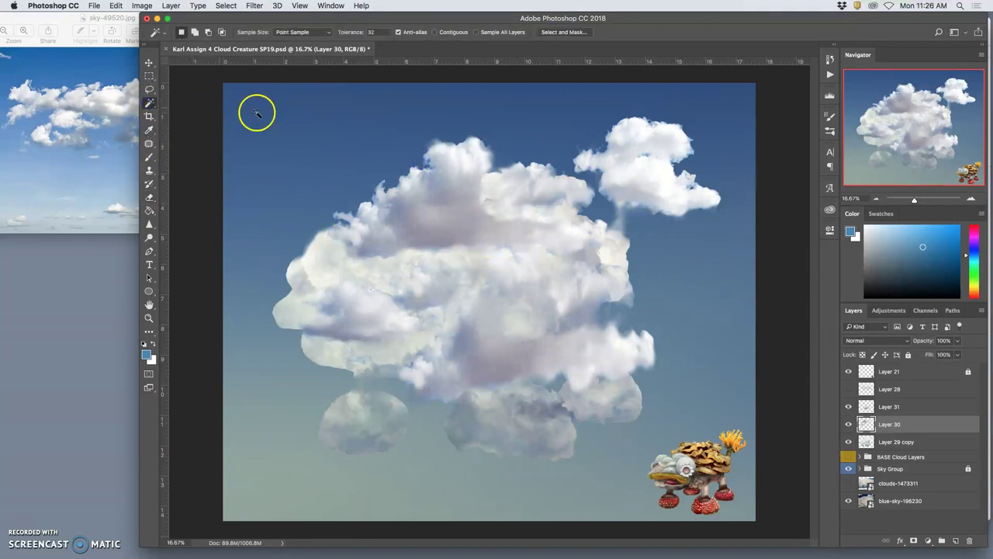
{"action": "left_click", "coordinate": [546, 116]}
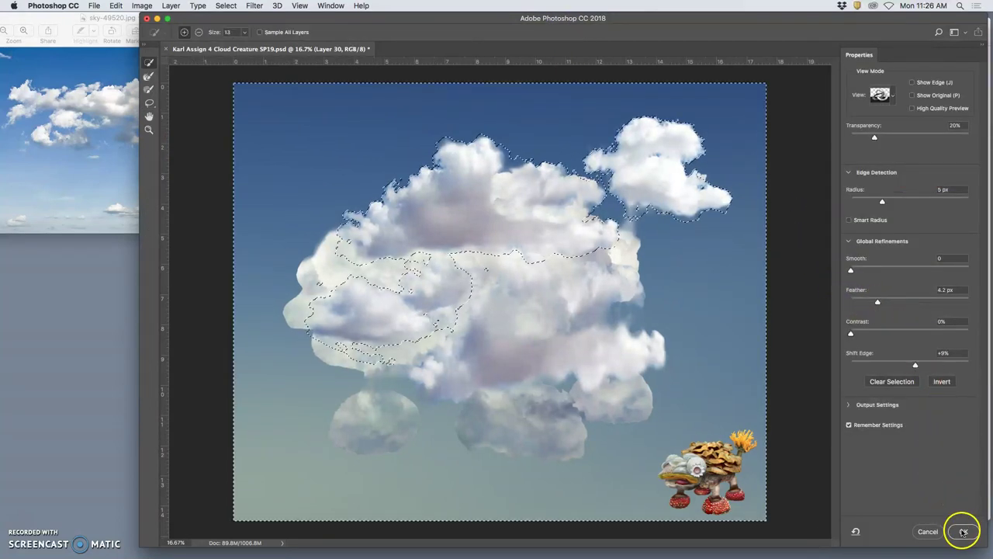
{"action": "left_click", "coordinate": [890, 381]}
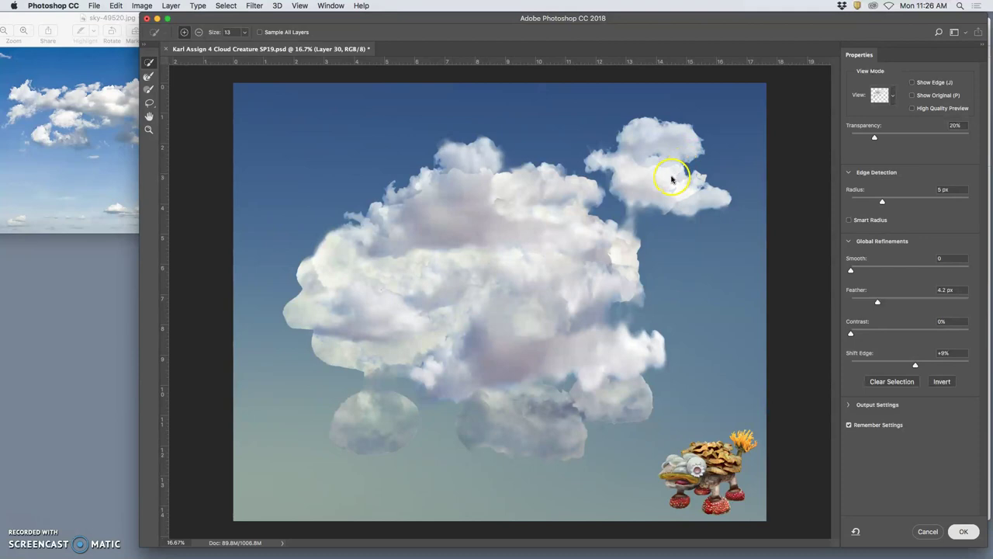
{"action": "left_click", "coordinate": [963, 531]}
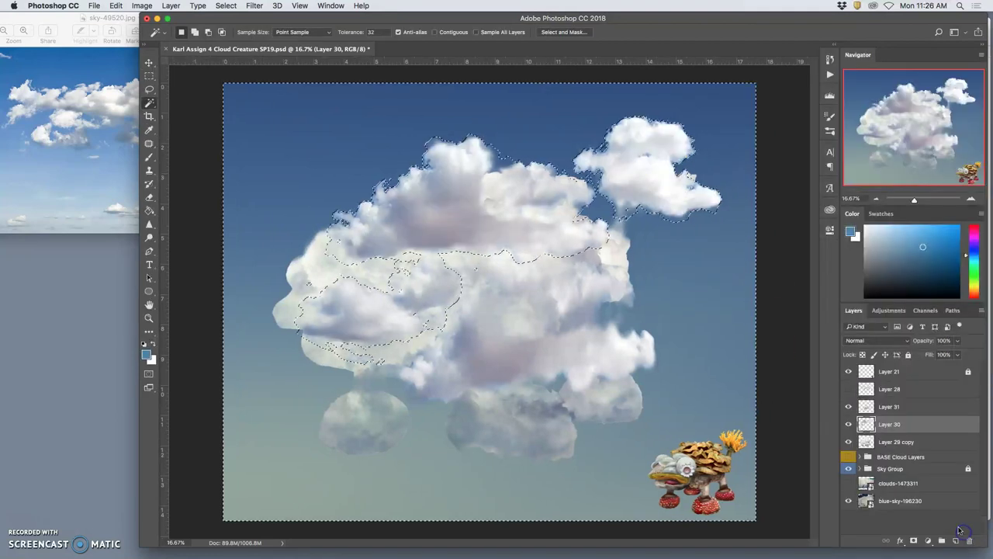
Erase within the selection along the tail cloud's upper-front edge on Layer 30, then deselect
{"action": "left_click", "coordinate": [150, 197]}
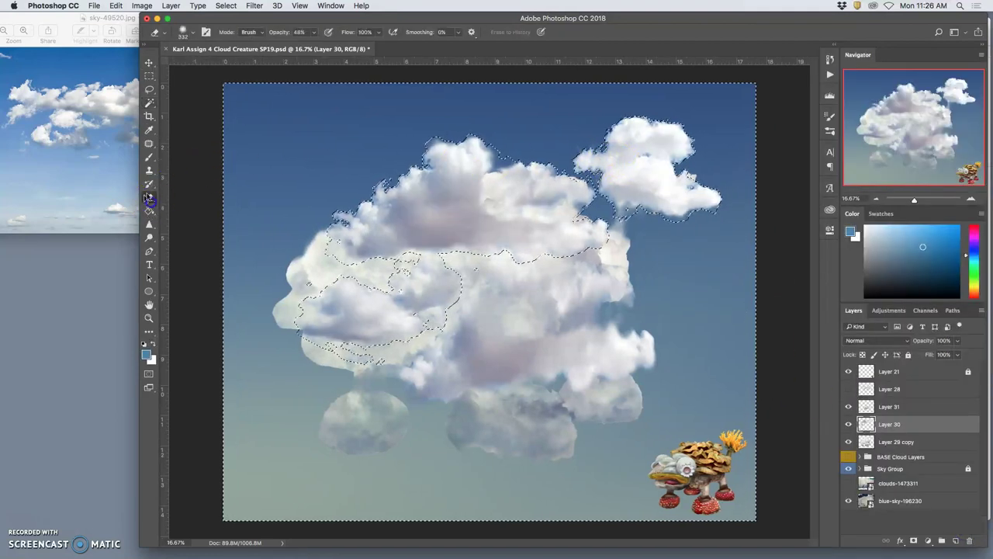
{"action": "left_click_drag", "start_coordinate": [313, 32], "coordinate": [315, 45]}
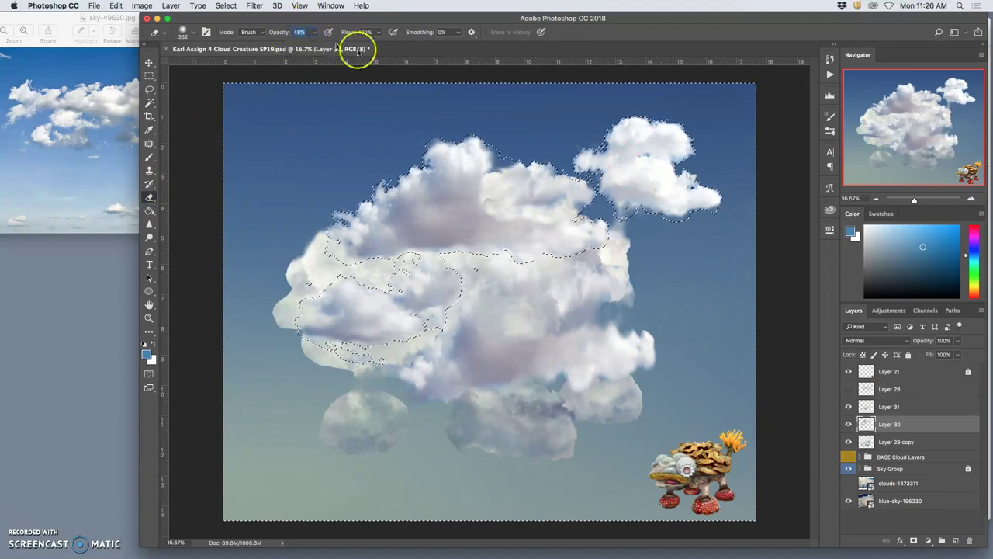
{"action": "key", "text": "super+equal"}
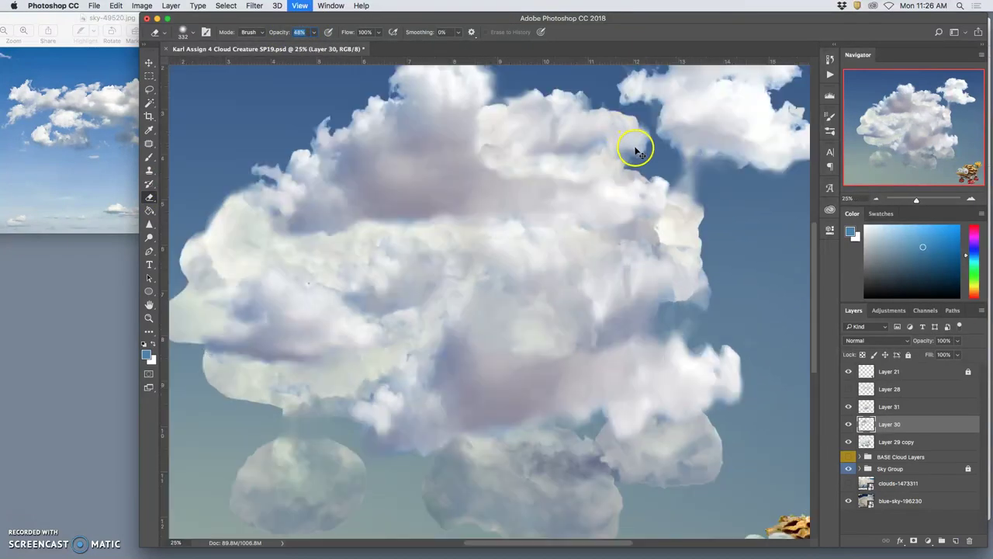
{"action": "key", "text": "super+equal"}
{"action": "key", "text": "super+equal"}
{"action": "key", "text": "super+equal"}
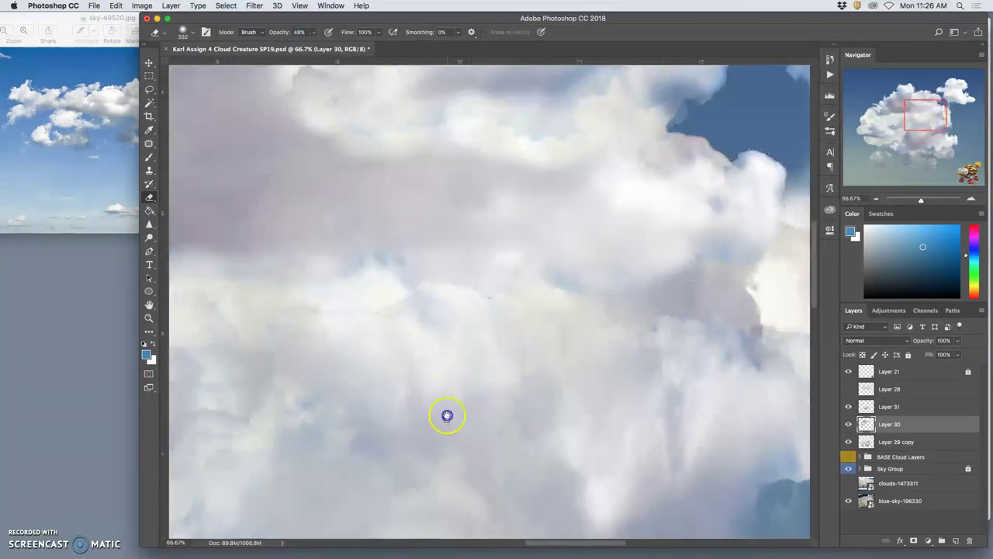
{"action": "left_click_drag", "start_coordinate": [447, 416], "coordinate": [350, 528]}
{"action": "left_click_drag", "start_coordinate": [558, 144], "coordinate": [426, 328]}
{"action": "mouse_move", "coordinate": [440, 232]}
{"action": "left_mouse_down"}
{"action": "mouse_move", "coordinate": [437, 273]}
{"action": "mouse_move", "coordinate": [397, 281]}
{"action": "left_mouse_up"}
{"action": "mouse_move", "coordinate": [378, 239]}
{"action": "left_mouse_down"}
{"action": "mouse_move", "coordinate": [355, 315]}
{"action": "mouse_move", "coordinate": [371, 367]}
{"action": "left_mouse_up"}
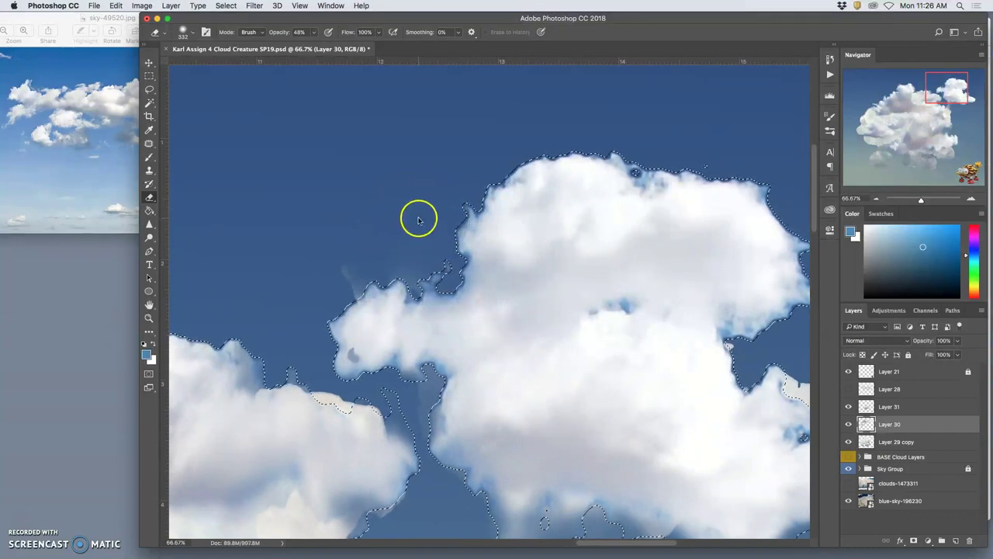
{"action": "left_click_drag", "start_coordinate": [432, 243], "coordinate": [432, 235]}
{"action": "left_click_drag", "start_coordinate": [495, 184], "coordinate": [484, 191]}
{"action": "key", "text": "super+d"}
Erase the remaining specks and fringe beside the tail cloud's front edge on Layer 30
{"action": "left_click_drag", "start_coordinate": [448, 226], "coordinate": [466, 195]}
{"action": "left_click", "coordinate": [451, 201]}
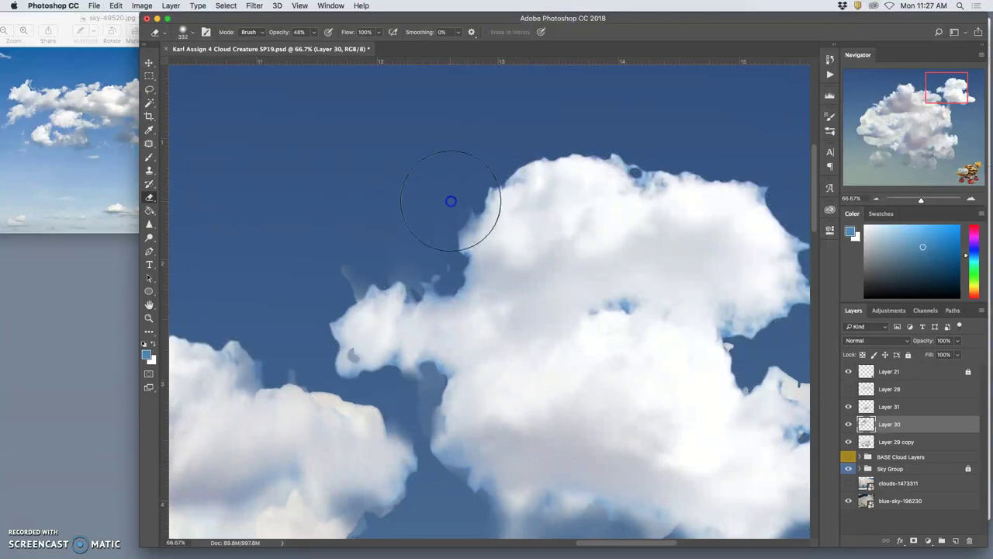
{"action": "left_click_drag", "start_coordinate": [463, 160], "coordinate": [430, 210]}
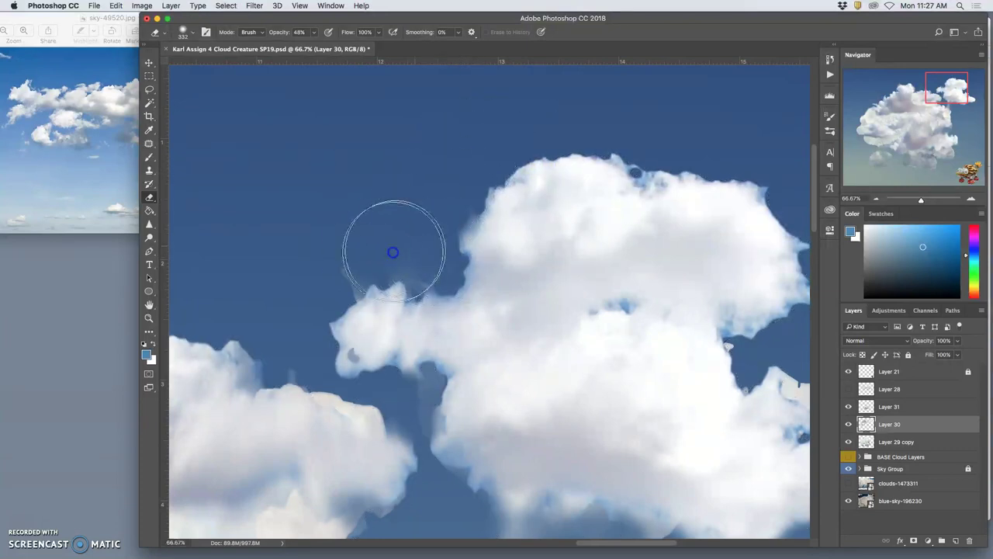
On Layer 29 copy, erase the faint wisps above the tail cloud's pointed front and the haze between tail and body
{"action": "left_click", "coordinate": [866, 442]}
{"action": "left_click", "coordinate": [338, 284]}
{"action": "left_click", "coordinate": [341, 275]}
{"action": "mouse_move", "coordinate": [341, 295]}
{"action": "left_mouse_down"}
{"action": "mouse_move", "coordinate": [394, 250]}
{"action": "mouse_move", "coordinate": [413, 263]}
{"action": "mouse_move", "coordinate": [387, 267]}
{"action": "mouse_move", "coordinate": [412, 288]}
{"action": "left_mouse_up"}
{"action": "left_click", "coordinate": [412, 262]}
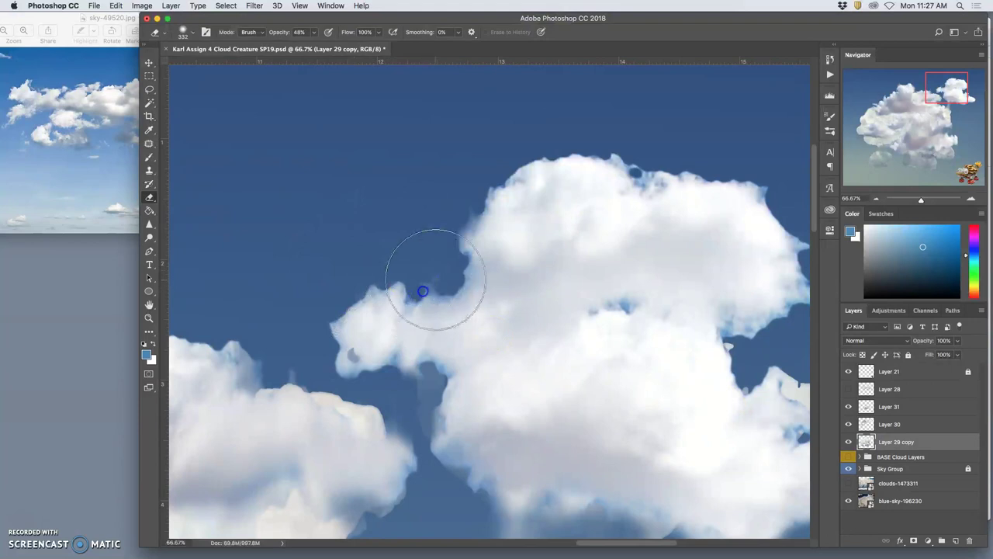
{"action": "left_click", "coordinate": [370, 259]}
{"action": "left_click", "coordinate": [424, 375]}
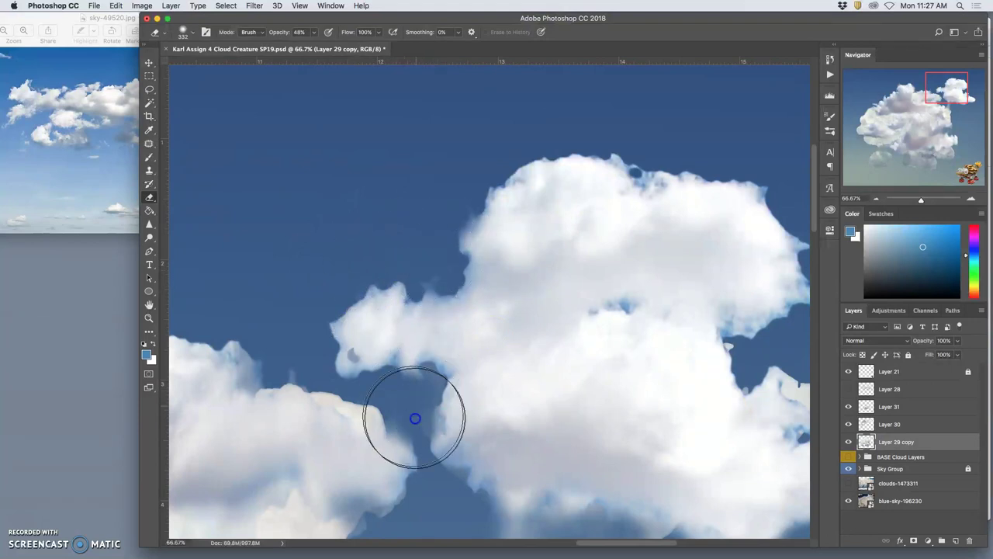
On Layer 30, erase the fringe along the body's upper edge and above the tail cloud's pointed front
{"action": "left_click", "coordinate": [893, 424]}
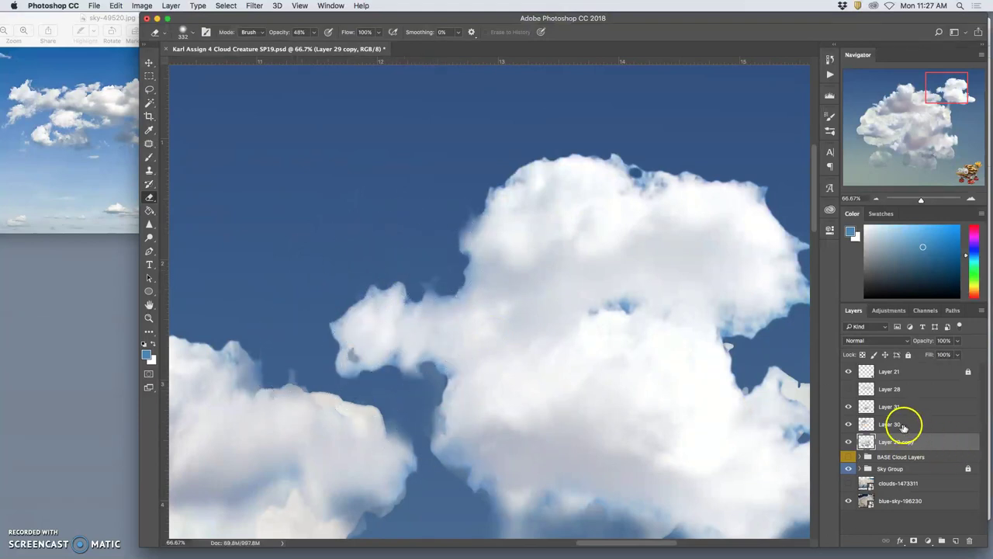
{"action": "left_click", "coordinate": [284, 352]}
{"action": "left_click", "coordinate": [280, 355]}
{"action": "left_click", "coordinate": [306, 364]}
{"action": "left_click", "coordinate": [368, 317]}
{"action": "left_click", "coordinate": [425, 268]}
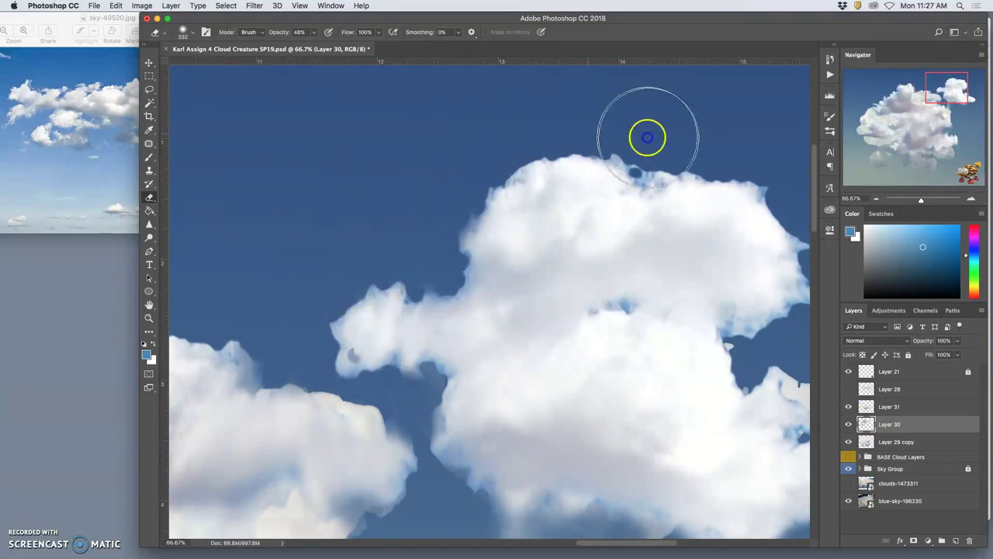
Soften the tail cloud's upper and front edges on Layer 30 with the Eraser, undoing the last stroke over its pointed front
{"action": "mouse_move", "coordinate": [651, 146]}
{"action": "left_mouse_down"}
{"action": "mouse_move", "coordinate": [637, 153]}
{"action": "mouse_move", "coordinate": [641, 138]}
{"action": "mouse_move", "coordinate": [620, 126]}
{"action": "mouse_move", "coordinate": [636, 151]}
{"action": "mouse_move", "coordinate": [666, 143]}
{"action": "left_mouse_up"}
{"action": "left_click_drag", "start_coordinate": [779, 166], "coordinate": [770, 168]}
{"action": "mouse_move", "coordinate": [674, 162]}
{"action": "left_mouse_down"}
{"action": "mouse_move", "coordinate": [595, 114]}
{"action": "mouse_move", "coordinate": [629, 80]}
{"action": "left_mouse_up"}
{"action": "mouse_move", "coordinate": [377, 173]}
{"action": "left_mouse_down"}
{"action": "mouse_move", "coordinate": [409, 203]}
{"action": "mouse_move", "coordinate": [286, 207]}
{"action": "mouse_move", "coordinate": [335, 190]}
{"action": "mouse_move", "coordinate": [313, 203]}
{"action": "mouse_move", "coordinate": [367, 199]}
{"action": "mouse_move", "coordinate": [301, 197]}
{"action": "mouse_move", "coordinate": [276, 215]}
{"action": "mouse_move", "coordinate": [252, 253]}
{"action": "mouse_move", "coordinate": [261, 260]}
{"action": "mouse_move", "coordinate": [265, 243]}
{"action": "mouse_move", "coordinate": [272, 279]}
{"action": "left_mouse_up"}
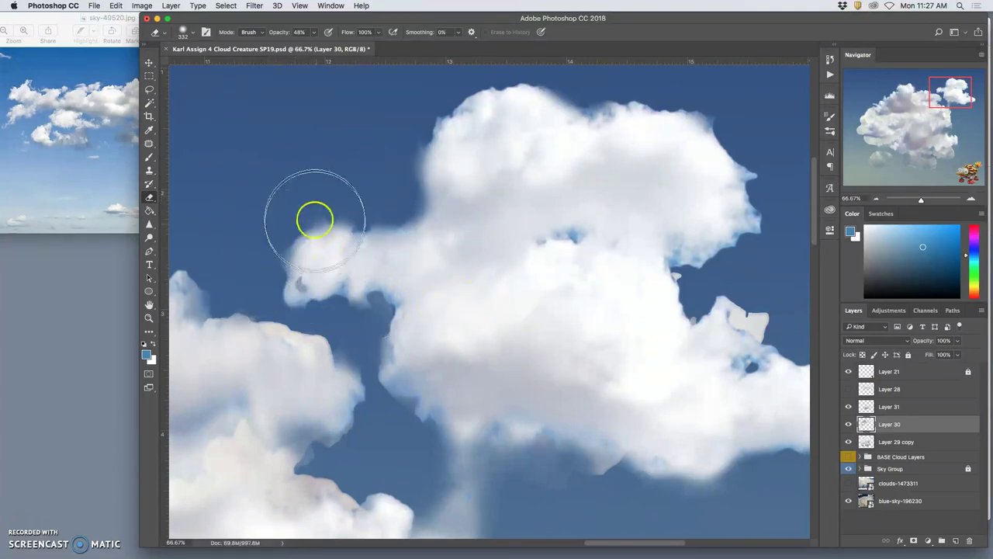
{"action": "left_click", "coordinate": [314, 218]}
{"action": "key", "text": "super+z"}
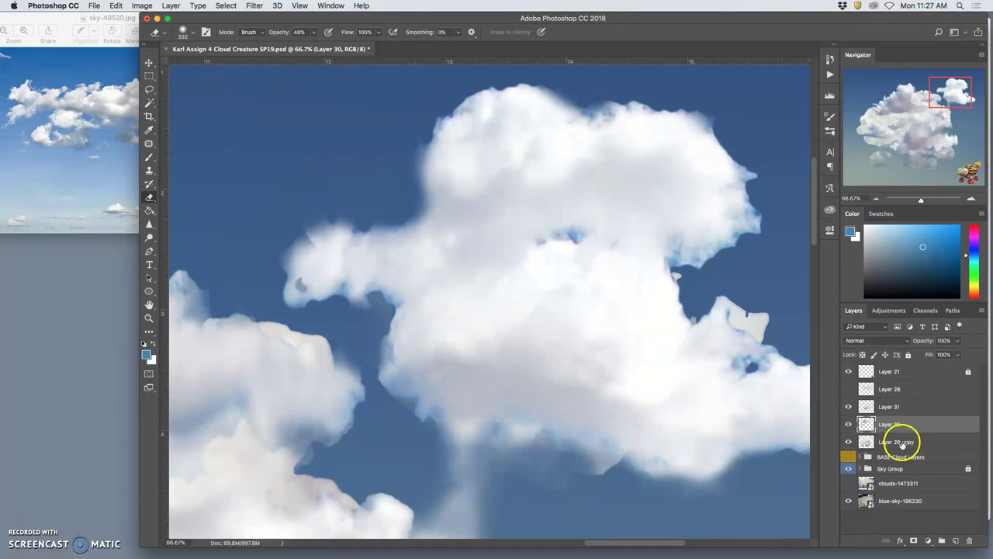
On Layer 29 copy, erase around the tail cloud's pointed front, the off-white patch at its rear notch and the scraps along its underside
{"action": "left_click_drag", "start_coordinate": [902, 444], "coordinate": [902, 444]}
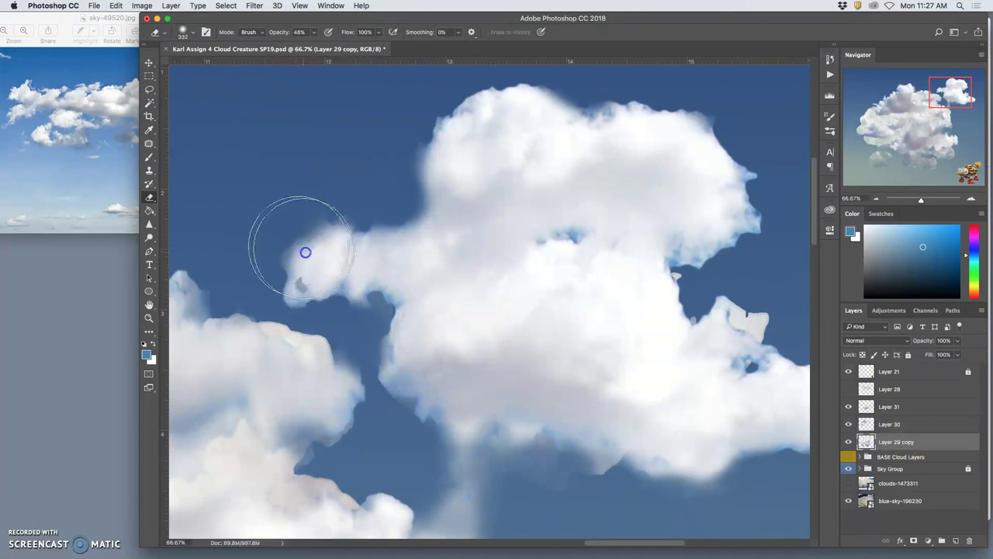
{"action": "left_click", "coordinate": [350, 240]}
{"action": "left_click", "coordinate": [350, 236]}
{"action": "left_click", "coordinate": [669, 270]}
{"action": "mouse_move", "coordinate": [669, 271]}
{"action": "left_mouse_down"}
{"action": "mouse_move", "coordinate": [692, 259]}
{"action": "mouse_move", "coordinate": [703, 284]}
{"action": "mouse_move", "coordinate": [756, 288]}
{"action": "mouse_move", "coordinate": [755, 312]}
{"action": "mouse_move", "coordinate": [771, 304]}
{"action": "mouse_move", "coordinate": [768, 326]}
{"action": "mouse_move", "coordinate": [750, 336]}
{"action": "left_mouse_up"}
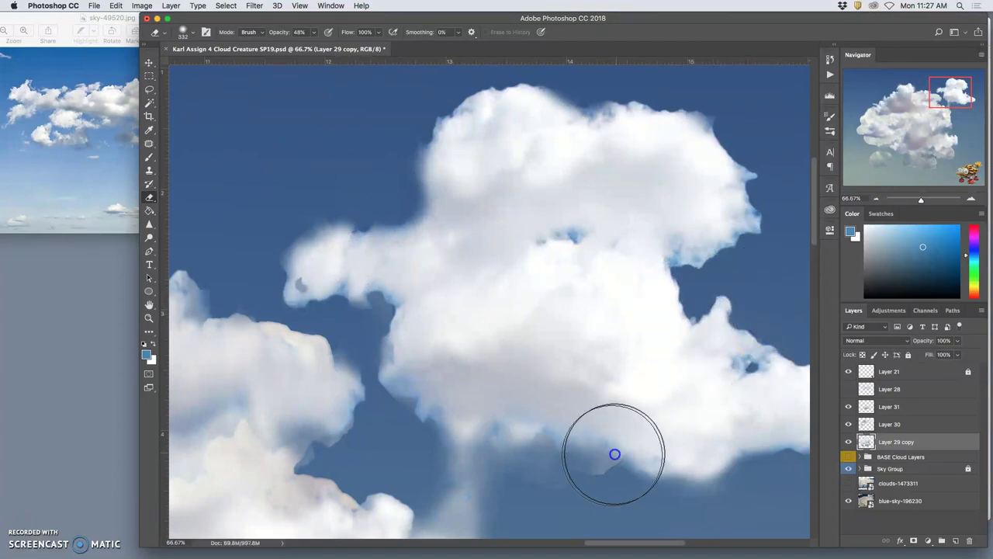
{"action": "mouse_move", "coordinate": [581, 499]}
{"action": "left_mouse_down"}
{"action": "mouse_move", "coordinate": [552, 496]}
{"action": "mouse_move", "coordinate": [702, 505]}
{"action": "mouse_move", "coordinate": [406, 424]}
{"action": "mouse_move", "coordinate": [397, 412]}
{"action": "left_mouse_up"}
{"action": "mouse_move", "coordinate": [409, 422]}
{"action": "left_mouse_down"}
{"action": "mouse_move", "coordinate": [381, 399]}
{"action": "mouse_move", "coordinate": [390, 296]}
{"action": "mouse_move", "coordinate": [383, 320]}
{"action": "mouse_move", "coordinate": [426, 428]}
{"action": "left_mouse_up"}
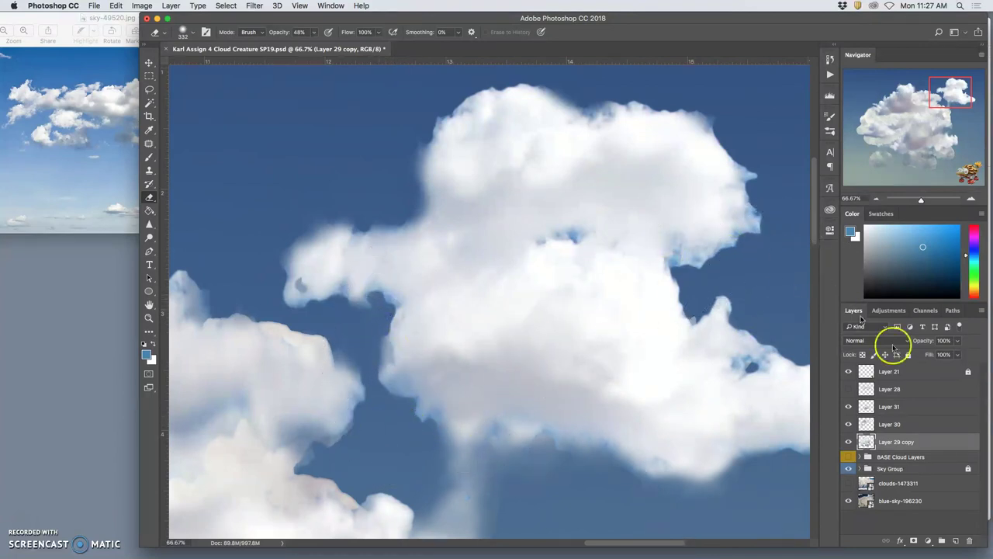
On Layer 30, erase the jagged blue fringe along the rear edge of the tail cloud's upper lobe, undoing a stray stroke
{"action": "left_click", "coordinate": [904, 423]}
{"action": "mouse_move", "coordinate": [718, 255]}
{"action": "left_mouse_down"}
{"action": "mouse_move", "coordinate": [774, 232]}
{"action": "mouse_move", "coordinate": [708, 273]}
{"action": "mouse_move", "coordinate": [670, 270]}
{"action": "mouse_move", "coordinate": [714, 269]}
{"action": "mouse_move", "coordinate": [786, 230]}
{"action": "mouse_move", "coordinate": [761, 242]}
{"action": "mouse_move", "coordinate": [773, 228]}
{"action": "mouse_move", "coordinate": [758, 144]}
{"action": "mouse_move", "coordinate": [720, 100]}
{"action": "mouse_move", "coordinate": [706, 124]}
{"action": "mouse_move", "coordinate": [696, 93]}
{"action": "left_mouse_up"}
{"action": "mouse_move", "coordinate": [614, 264]}
{"action": "left_mouse_down"}
{"action": "mouse_move", "coordinate": [549, 301]}
{"action": "mouse_move", "coordinate": [590, 287]}
{"action": "left_mouse_up"}
{"action": "key", "text": "super+z"}
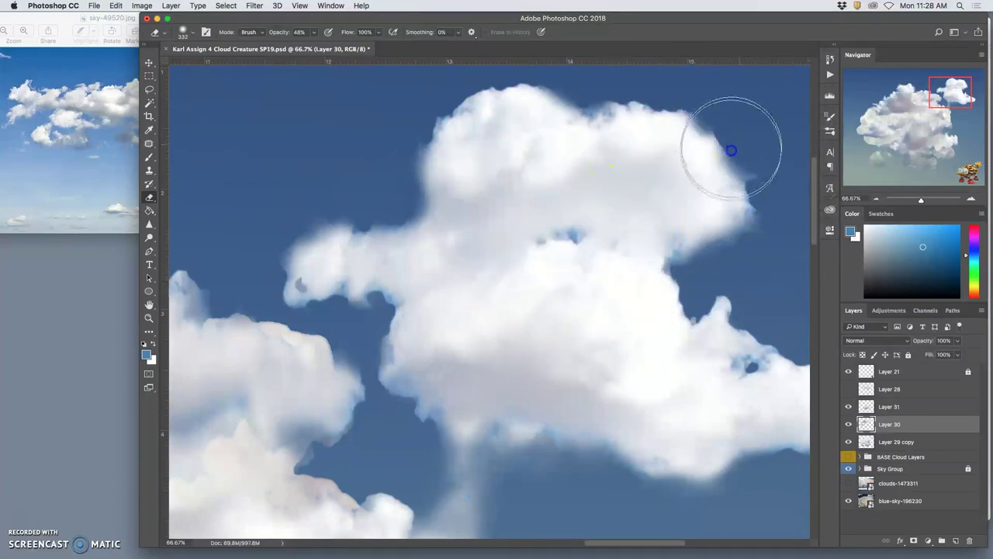
Erase the rough edges under the tail cloud's rear point and around its pointed front on Layer 30
{"action": "key", "text": "super+minus"}
{"action": "key", "text": "super+minus"}
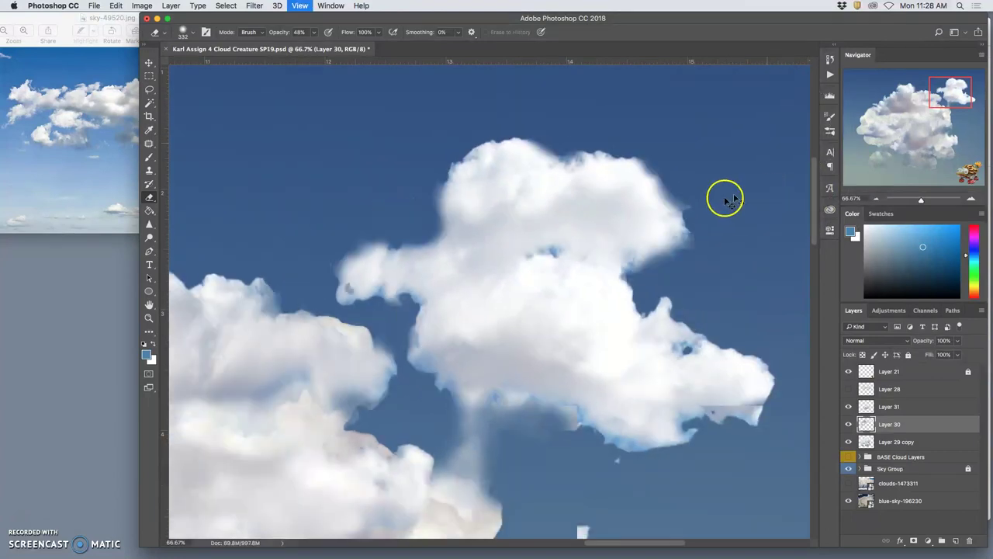
{"action": "mouse_move", "coordinate": [621, 224]}
{"action": "left_mouse_down"}
{"action": "mouse_move", "coordinate": [632, 261]}
{"action": "mouse_move", "coordinate": [617, 273]}
{"action": "mouse_move", "coordinate": [626, 231]}
{"action": "mouse_move", "coordinate": [628, 280]}
{"action": "mouse_move", "coordinate": [689, 390]}
{"action": "left_mouse_up"}
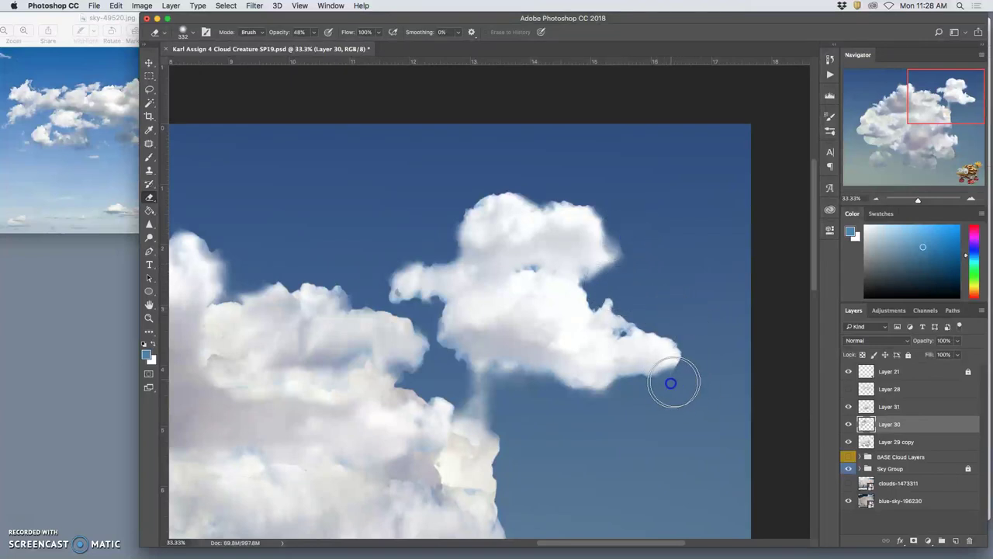
{"action": "left_click", "coordinate": [667, 384]}
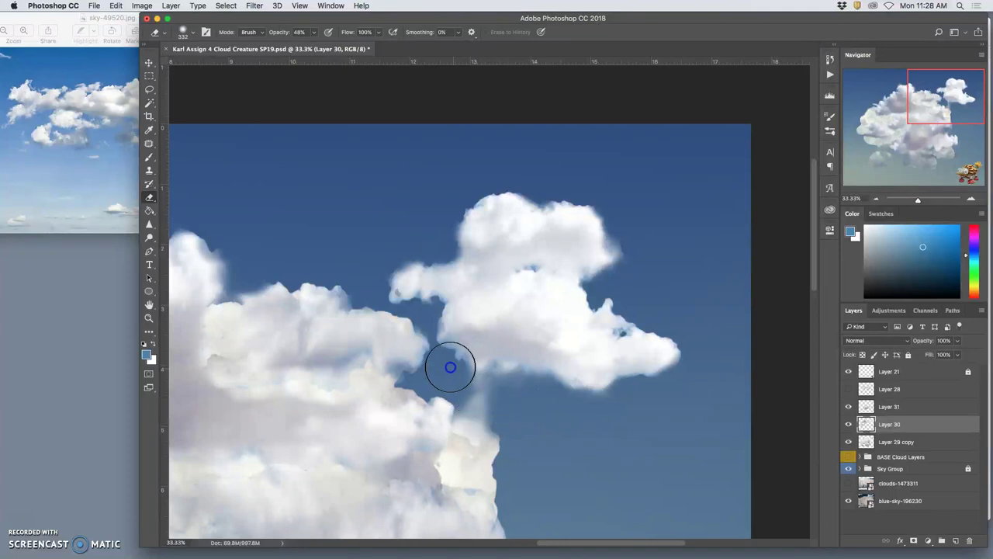
{"action": "left_click", "coordinate": [399, 291]}
{"action": "left_click", "coordinate": [393, 301]}
{"action": "left_click", "coordinate": [397, 302]}
{"action": "mouse_move", "coordinate": [396, 301]}
{"action": "left_mouse_down"}
{"action": "mouse_move", "coordinate": [368, 280]}
{"action": "mouse_move", "coordinate": [411, 317]}
{"action": "left_mouse_up"}
Soften the body's upper outline on Layer 30 with the Eraser, working from the rear hump towards the head
{"action": "left_click_drag", "start_coordinate": [457, 359], "coordinate": [497, 150]}
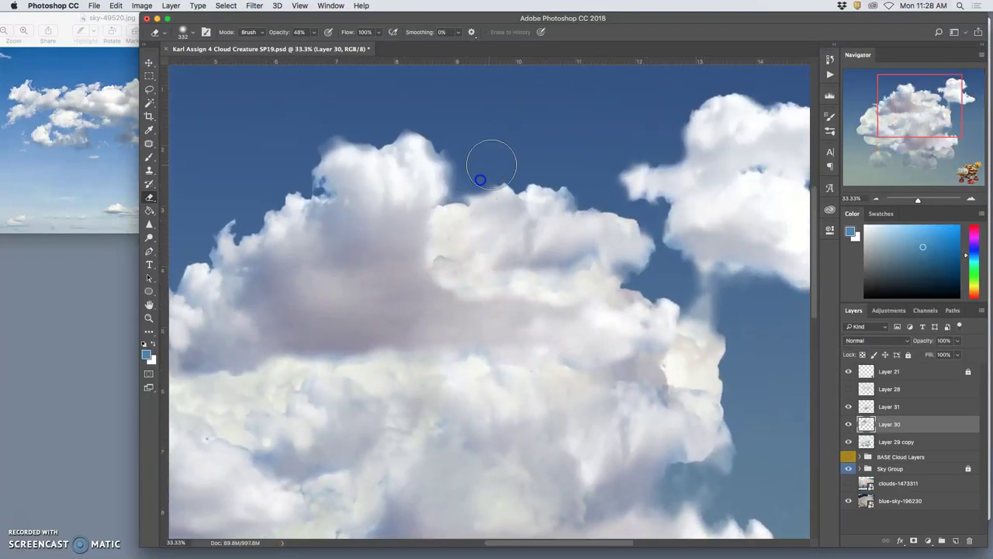
{"action": "mouse_move", "coordinate": [332, 132]}
{"action": "left_mouse_down"}
{"action": "mouse_move", "coordinate": [311, 145]}
{"action": "mouse_move", "coordinate": [343, 123]}
{"action": "mouse_move", "coordinate": [303, 155]}
{"action": "mouse_move", "coordinate": [328, 128]}
{"action": "mouse_move", "coordinate": [375, 131]}
{"action": "mouse_move", "coordinate": [400, 113]}
{"action": "mouse_move", "coordinate": [472, 124]}
{"action": "left_mouse_up"}
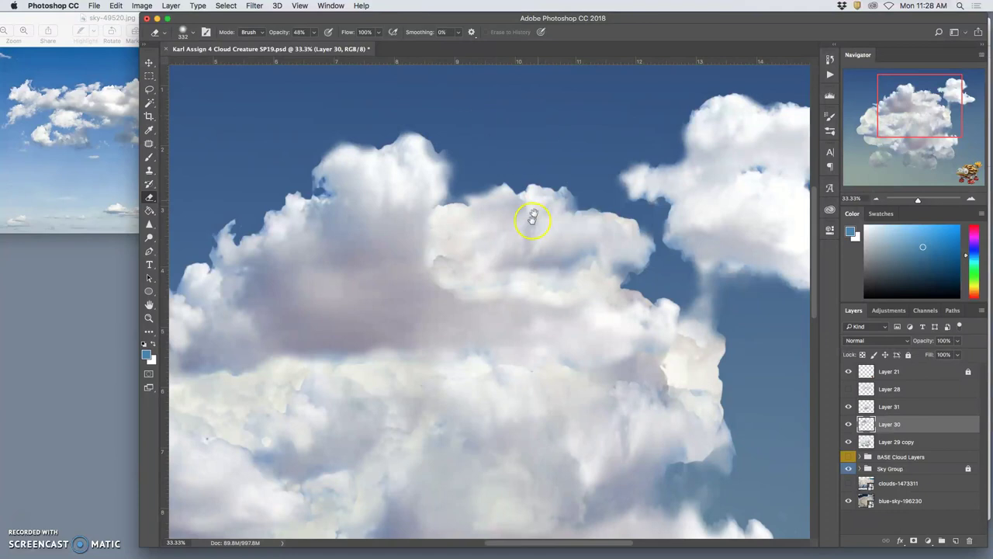
{"action": "left_click_drag", "start_coordinate": [559, 279], "coordinate": [665, 203]}
{"action": "left_click_drag", "start_coordinate": [575, 244], "coordinate": [610, 204]}
{"action": "left_click_drag", "start_coordinate": [472, 247], "coordinate": [513, 355]}
{"action": "mouse_move", "coordinate": [436, 188]}
{"action": "left_mouse_down"}
{"action": "mouse_move", "coordinate": [433, 198]}
{"action": "mouse_move", "coordinate": [416, 188]}
{"action": "mouse_move", "coordinate": [409, 228]}
{"action": "mouse_move", "coordinate": [428, 188]}
{"action": "mouse_move", "coordinate": [440, 191]}
{"action": "mouse_move", "coordinate": [470, 159]}
{"action": "mouse_move", "coordinate": [506, 153]}
{"action": "mouse_move", "coordinate": [506, 162]}
{"action": "left_mouse_up"}
{"action": "mouse_move", "coordinate": [314, 245]}
{"action": "left_mouse_down"}
{"action": "mouse_move", "coordinate": [322, 279]}
{"action": "mouse_move", "coordinate": [331, 276]}
{"action": "mouse_move", "coordinate": [319, 281]}
{"action": "mouse_move", "coordinate": [344, 255]}
{"action": "left_mouse_up"}
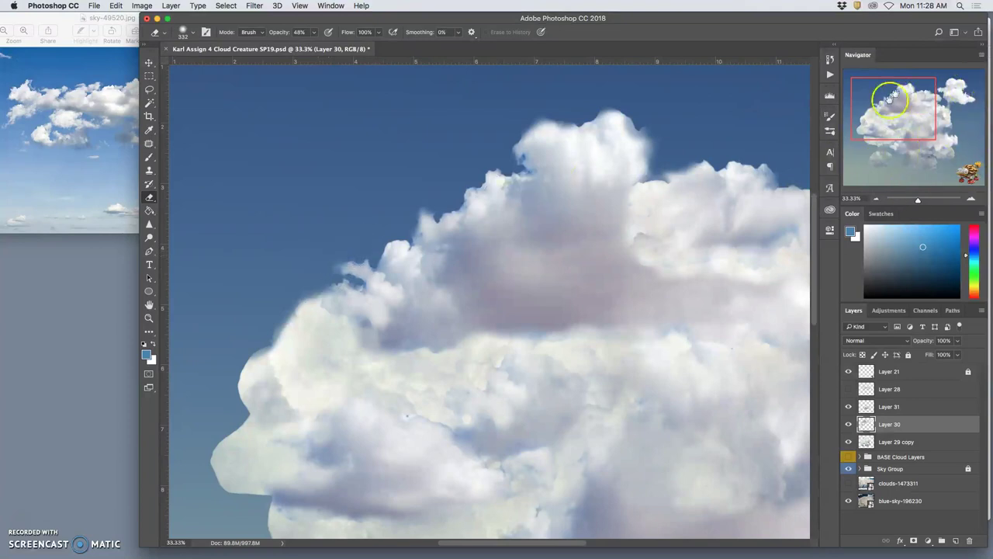
Try erasing around the rear legs on Layer 30, and hide and show that layer to check what it contains
{"action": "key", "text": "super+minus"}
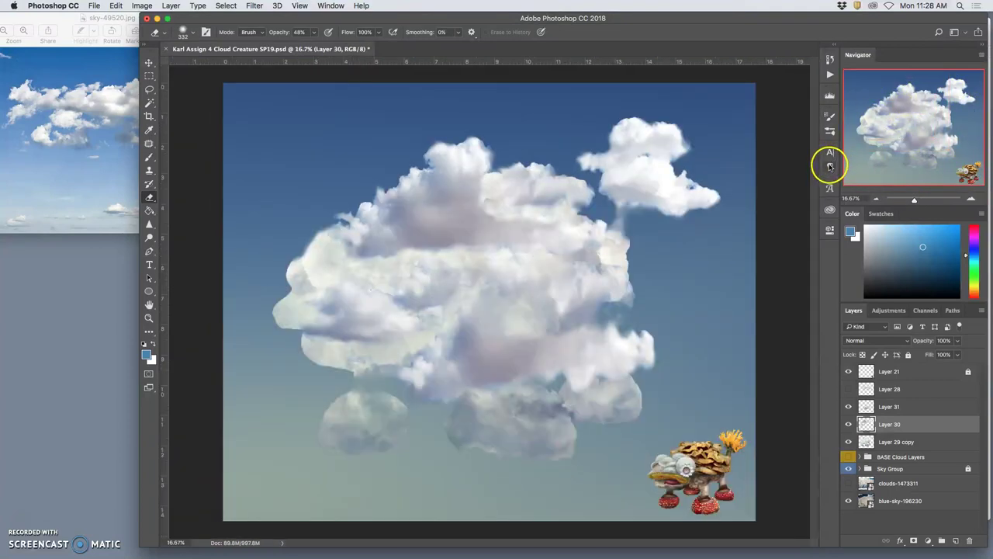
{"action": "left_click_drag", "start_coordinate": [597, 445], "coordinate": [580, 437]}
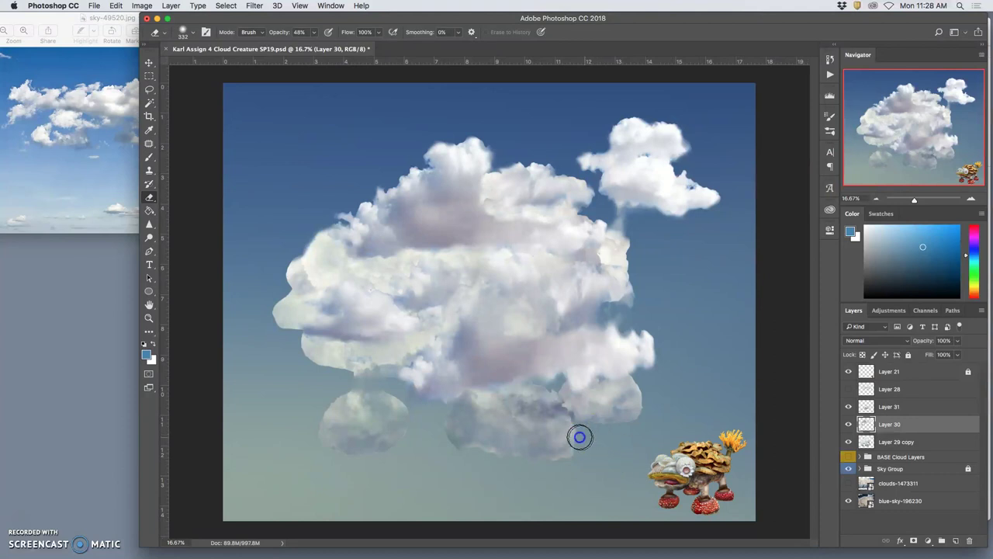
{"action": "left_click", "coordinate": [661, 357]}
{"action": "left_click", "coordinate": [639, 374]}
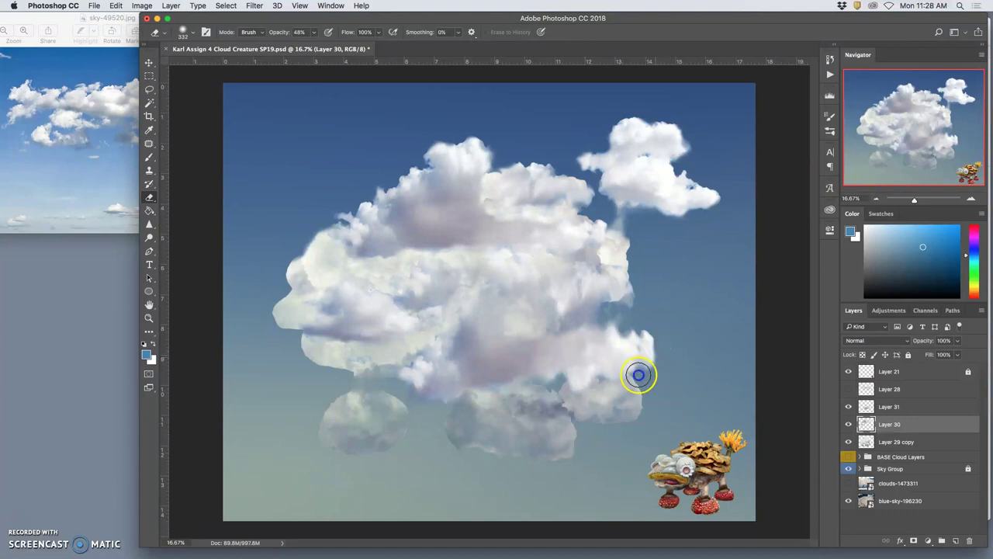
{"action": "left_click", "coordinate": [849, 424]}
{"action": "left_click", "coordinate": [849, 424]}
On Layer 31, fade the body's lower rear edge above the back leg with the Eraser at 27% opacity
{"action": "left_click", "coordinate": [885, 407]}
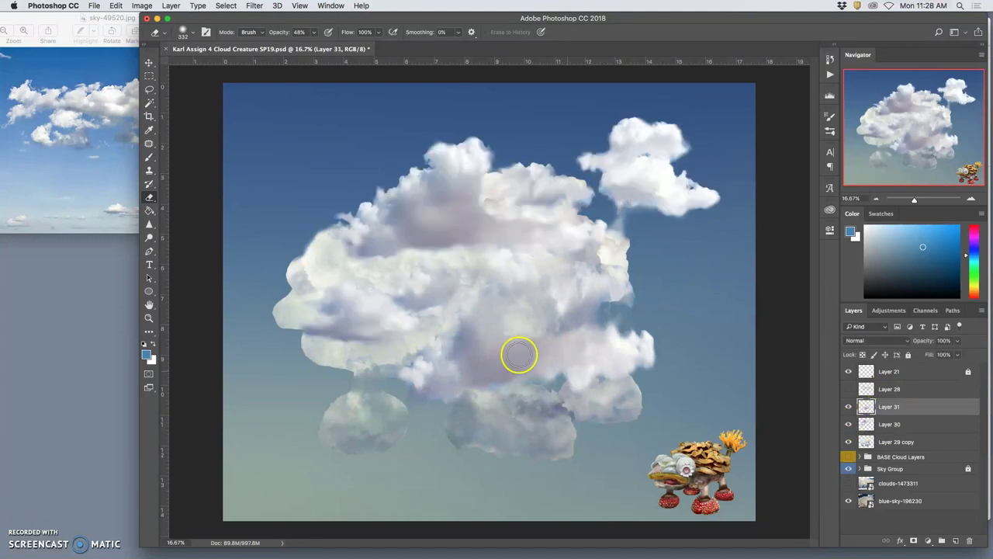
{"action": "left_click", "coordinate": [314, 33]}
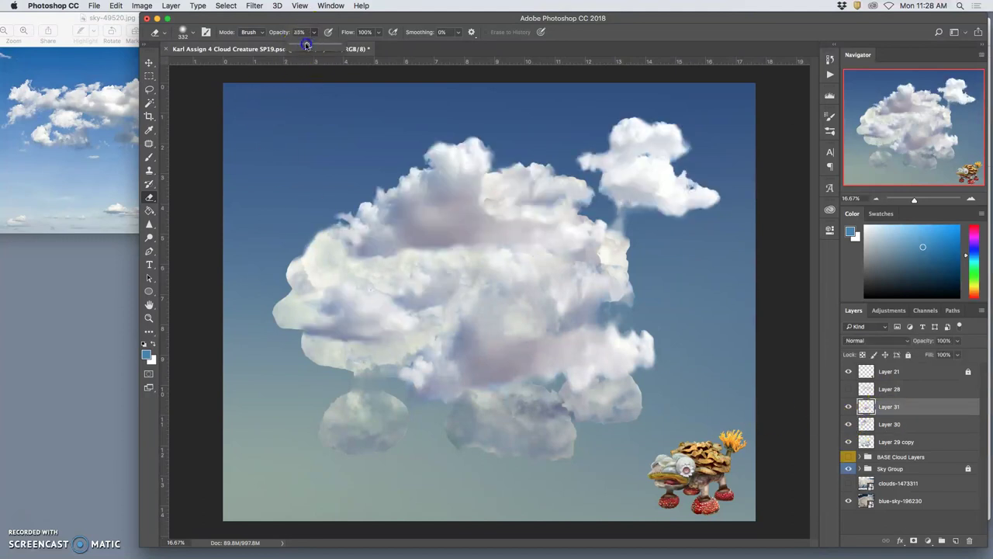
{"action": "left_click", "coordinate": [551, 281]}
{"action": "mouse_move", "coordinate": [665, 328]}
{"action": "left_mouse_down"}
{"action": "mouse_move", "coordinate": [614, 375]}
{"action": "mouse_move", "coordinate": [634, 331]}
{"action": "mouse_move", "coordinate": [598, 375]}
{"action": "mouse_move", "coordinate": [663, 338]}
{"action": "mouse_move", "coordinate": [651, 351]}
{"action": "mouse_move", "coordinate": [660, 365]}
{"action": "mouse_move", "coordinate": [672, 340]}
{"action": "mouse_move", "coordinate": [660, 372]}
{"action": "left_mouse_up"}
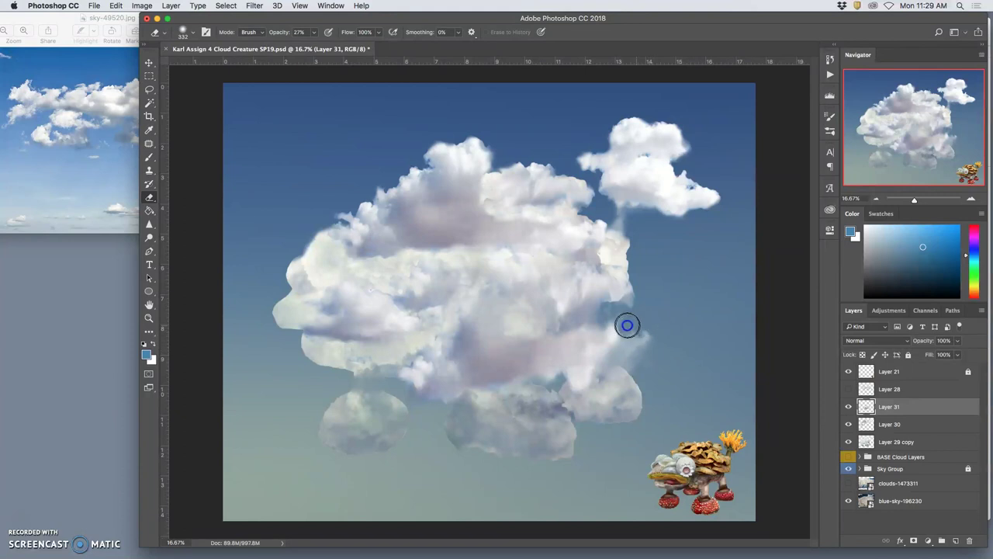
{"action": "mouse_move", "coordinate": [626, 322]}
{"action": "left_mouse_down"}
{"action": "mouse_move", "coordinate": [591, 358]}
{"action": "mouse_move", "coordinate": [601, 369]}
{"action": "mouse_move", "coordinate": [586, 384]}
{"action": "mouse_move", "coordinate": [559, 378]}
{"action": "mouse_move", "coordinate": [589, 369]}
{"action": "mouse_move", "coordinate": [576, 367]}
{"action": "mouse_move", "coordinate": [550, 367]}
{"action": "mouse_move", "coordinate": [556, 393]}
{"action": "mouse_move", "coordinate": [533, 371]}
{"action": "mouse_move", "coordinate": [519, 375]}
{"action": "mouse_move", "coordinate": [576, 328]}
{"action": "mouse_move", "coordinate": [555, 347]}
{"action": "mouse_move", "coordinate": [588, 324]}
{"action": "mouse_move", "coordinate": [609, 327]}
{"action": "mouse_move", "coordinate": [584, 331]}
{"action": "mouse_move", "coordinate": [633, 322]}
{"action": "mouse_move", "coordinate": [568, 339]}
{"action": "left_mouse_up"}
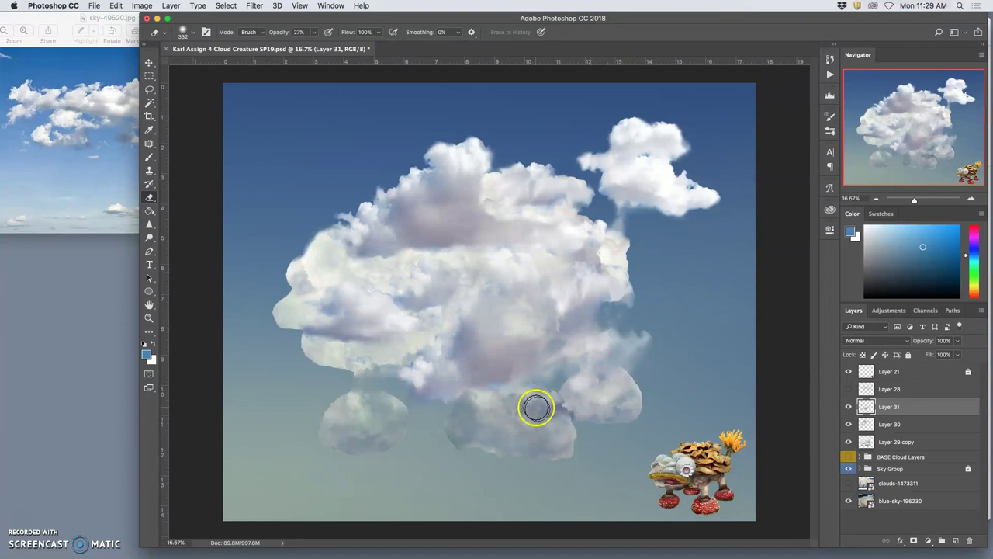
Soften the belly's underside above the middle leg on Layer 31, lowering the Eraser's opacity to 13%
{"action": "left_click_drag", "start_coordinate": [558, 404], "coordinate": [477, 377]}
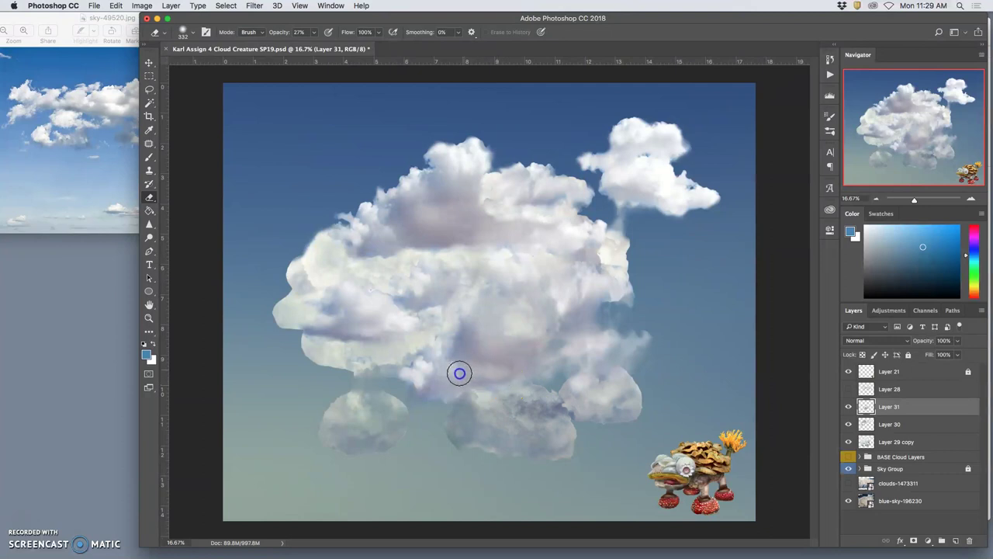
{"action": "left_click", "coordinate": [314, 32]}
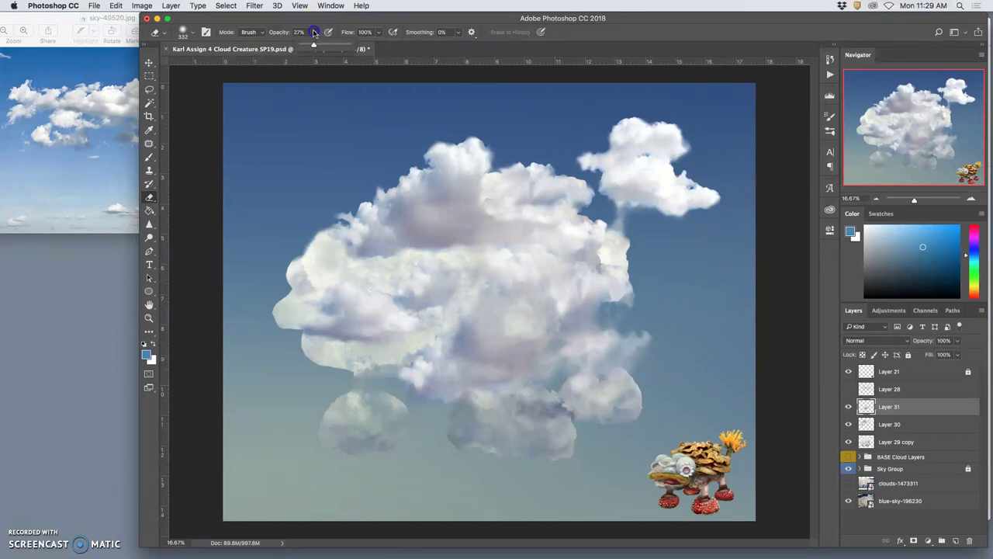
{"action": "left_click", "coordinate": [507, 358]}
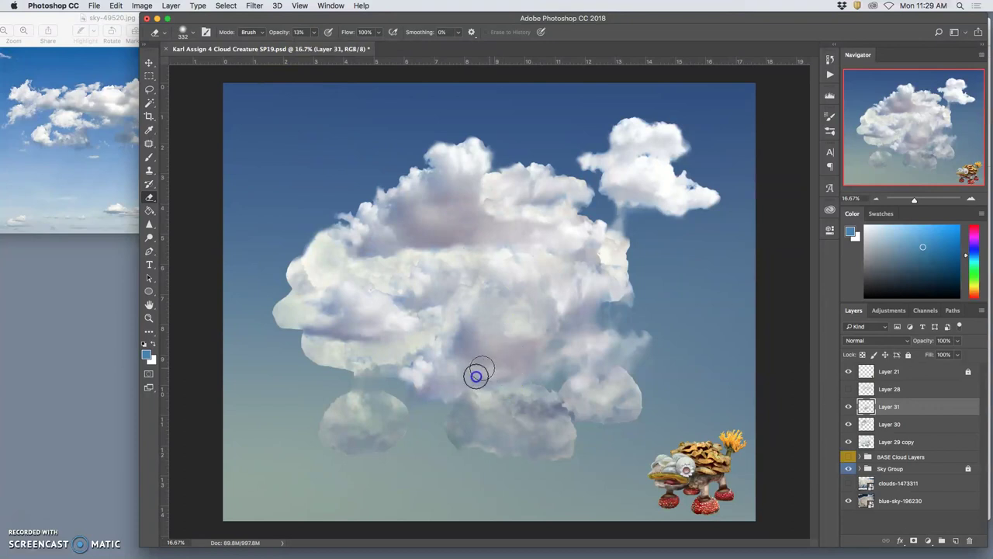
{"action": "left_click_drag", "start_coordinate": [464, 361], "coordinate": [457, 357]}
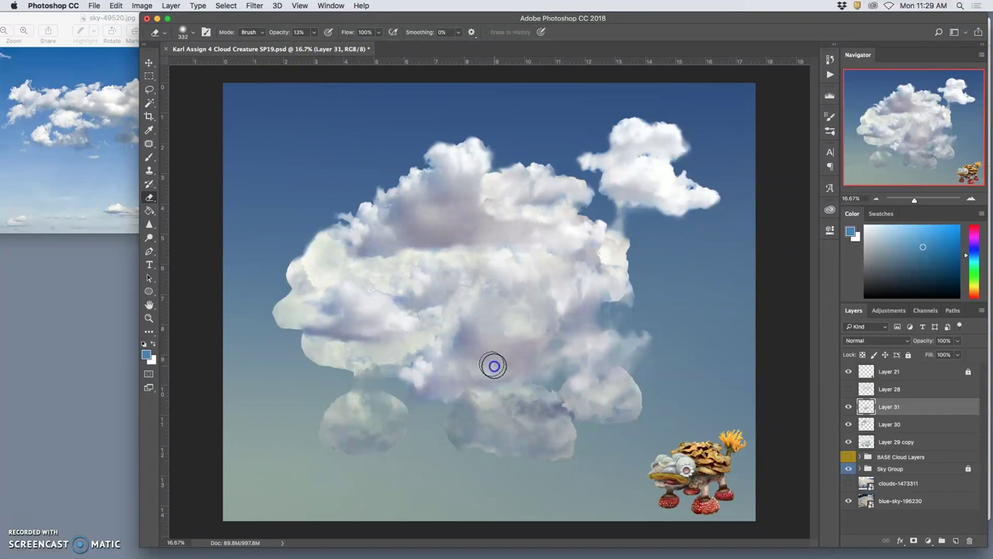
{"action": "mouse_move", "coordinate": [521, 365]}
{"action": "left_mouse_down"}
{"action": "mouse_move", "coordinate": [539, 362]}
{"action": "mouse_move", "coordinate": [503, 382]}
{"action": "left_mouse_up"}
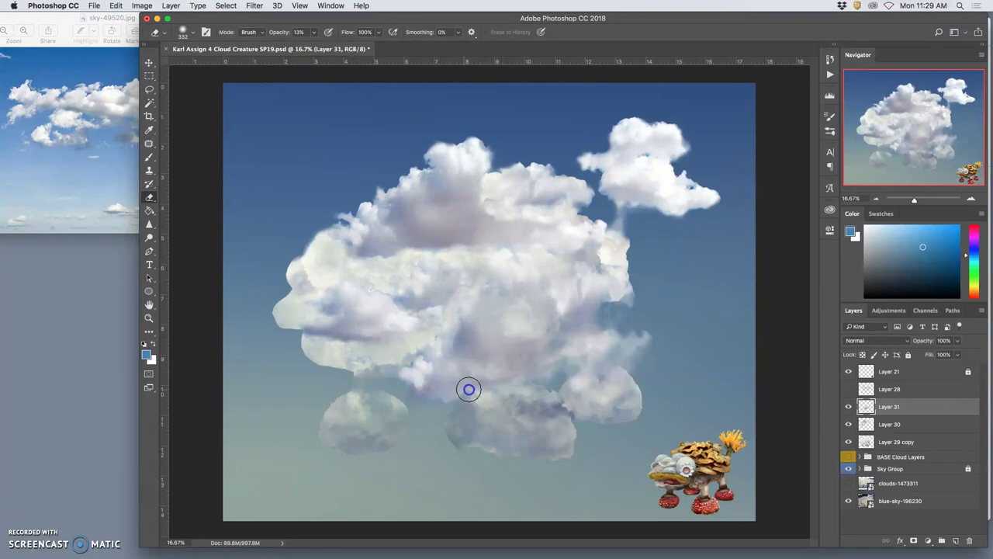
{"action": "left_click_drag", "start_coordinate": [454, 406], "coordinate": [439, 418]}
{"action": "left_click_drag", "start_coordinate": [361, 394], "coordinate": [359, 385]}
Fade the belly's underside on Layer 30 and the transitions above the front and middle legs on Layer 29 copy
{"action": "left_click", "coordinate": [881, 424]}
{"action": "mouse_move", "coordinate": [533, 402]}
{"action": "left_mouse_down"}
{"action": "mouse_move", "coordinate": [460, 369]}
{"action": "mouse_move", "coordinate": [357, 380]}
{"action": "left_mouse_up"}
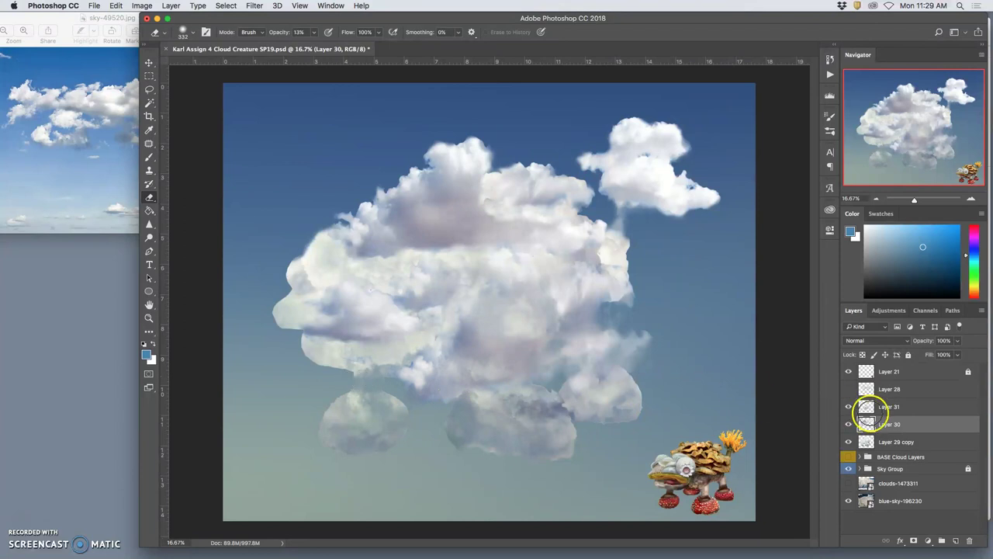
{"action": "left_click", "coordinate": [879, 442]}
{"action": "left_click_drag", "start_coordinate": [340, 372], "coordinate": [351, 375]}
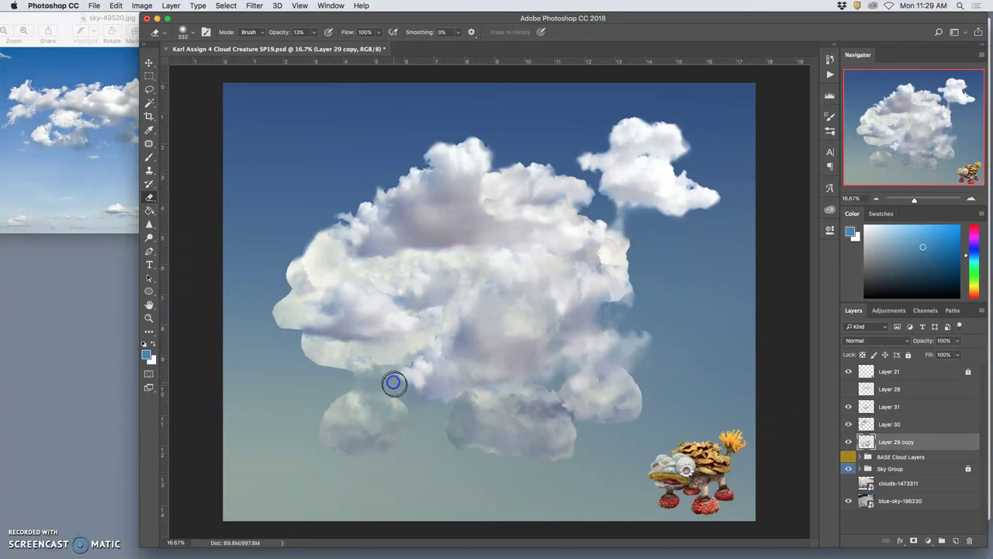
{"action": "left_click_drag", "start_coordinate": [541, 380], "coordinate": [558, 385]}
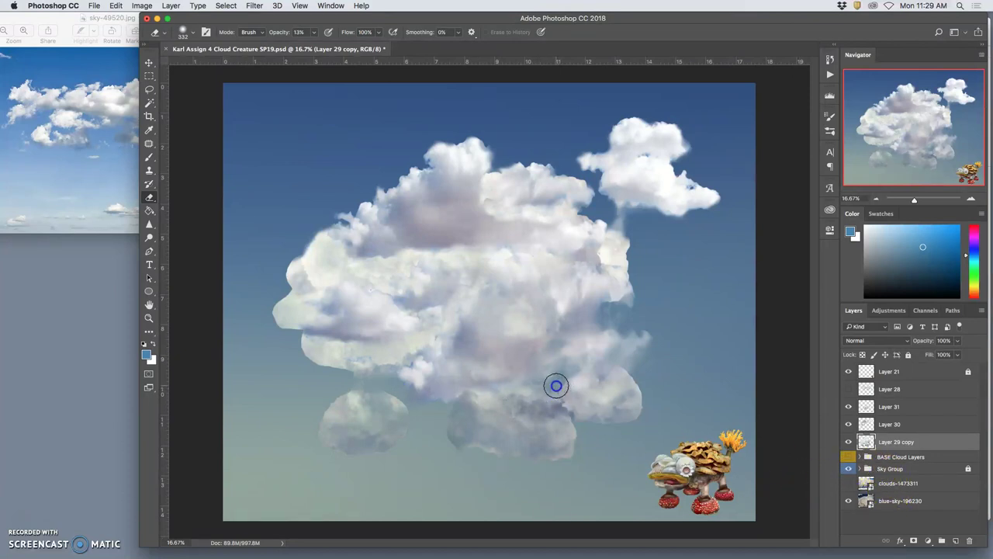
{"action": "left_click_drag", "start_coordinate": [534, 383], "coordinate": [567, 379]}
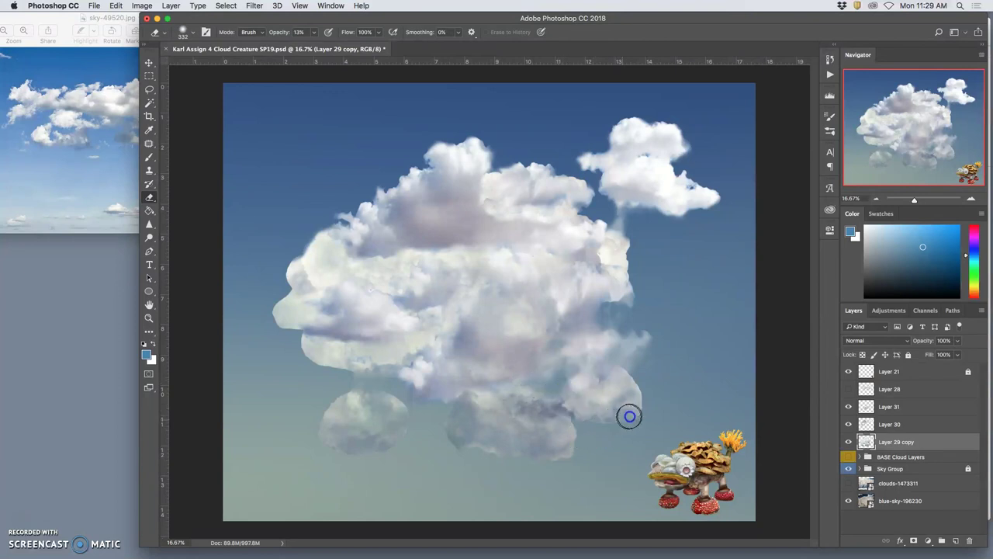
Soften the outer edge of the back leg and the bottom edge of the middle leg on Layer 29 copy
{"action": "mouse_move", "coordinate": [638, 415]}
{"action": "left_mouse_down"}
{"action": "mouse_move", "coordinate": [602, 428]}
{"action": "mouse_move", "coordinate": [651, 412]}
{"action": "mouse_move", "coordinate": [650, 394]}
{"action": "mouse_move", "coordinate": [631, 425]}
{"action": "mouse_move", "coordinate": [605, 433]}
{"action": "mouse_move", "coordinate": [624, 423]}
{"action": "mouse_move", "coordinate": [598, 433]}
{"action": "mouse_move", "coordinate": [595, 425]}
{"action": "mouse_move", "coordinate": [637, 422]}
{"action": "left_mouse_up"}
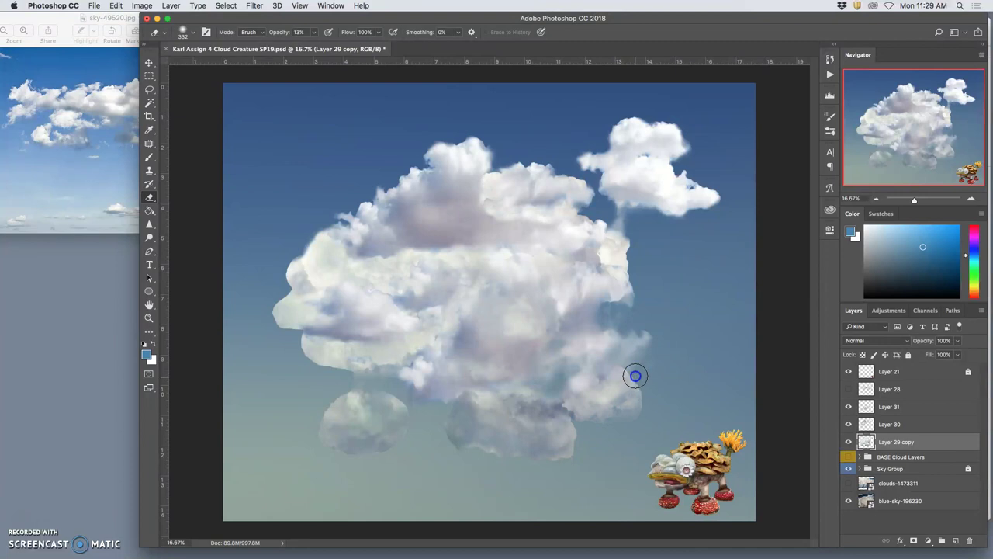
{"action": "left_click_drag", "start_coordinate": [578, 450], "coordinate": [529, 464]}
{"action": "left_click_drag", "start_coordinate": [586, 164], "coordinate": [584, 169]}
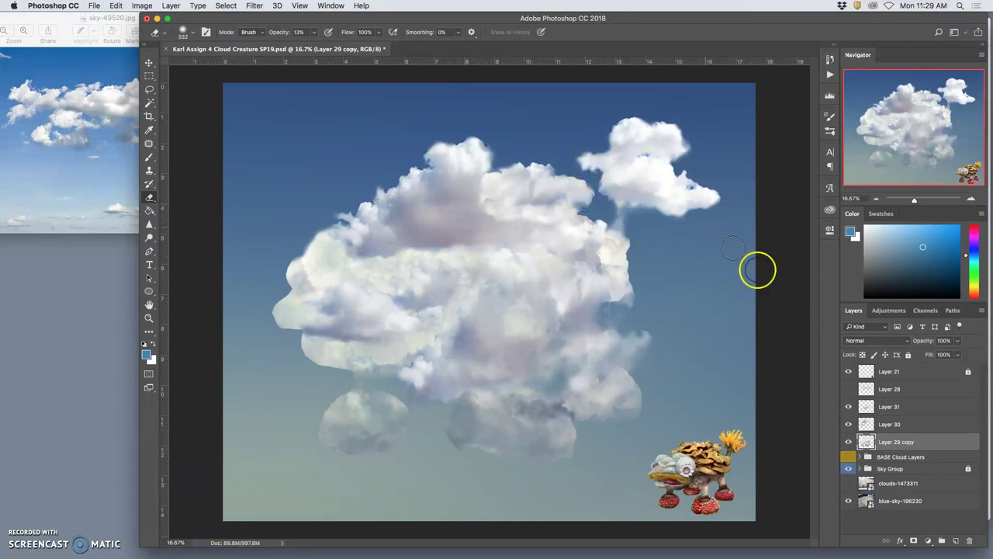
On Layer 30, lightly erase around the tail's pointed front, down the body's upper rear edge and above the head
{"action": "left_click", "coordinate": [890, 424]}
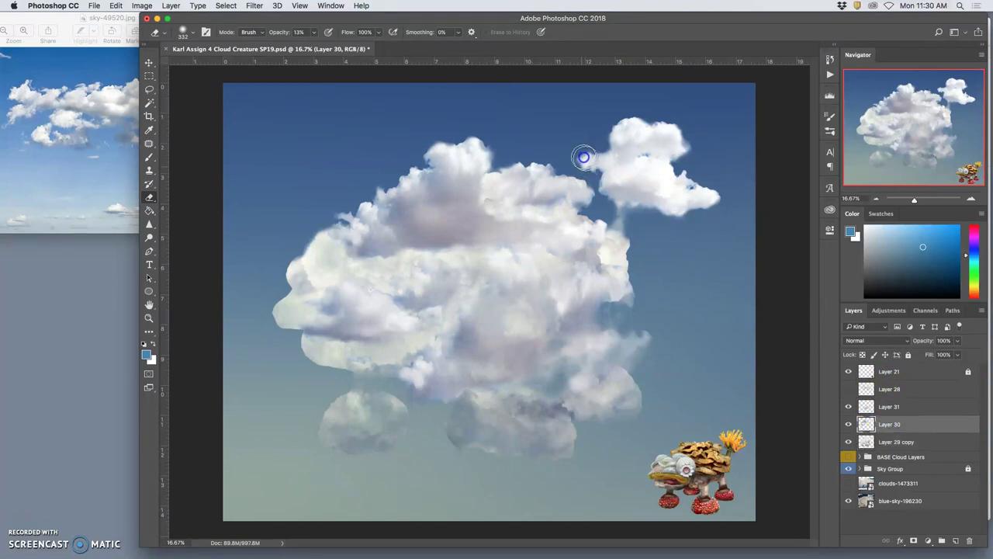
{"action": "left_click", "coordinate": [603, 191]}
{"action": "left_click_drag", "start_coordinate": [599, 191], "coordinate": [619, 253]}
{"action": "left_click_drag", "start_coordinate": [350, 225], "coordinate": [330, 219]}
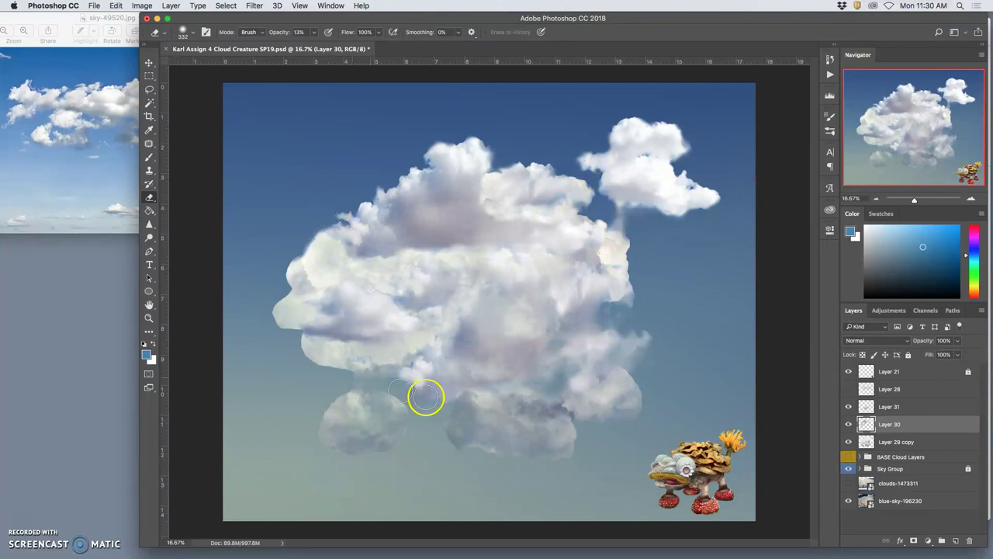
{"action": "left_click_drag", "start_coordinate": [658, 320], "coordinate": [663, 311]}
Add a new layer above Layer 28, color-label it red and name it Clone Stamp
{"action": "left_click", "coordinate": [927, 390]}
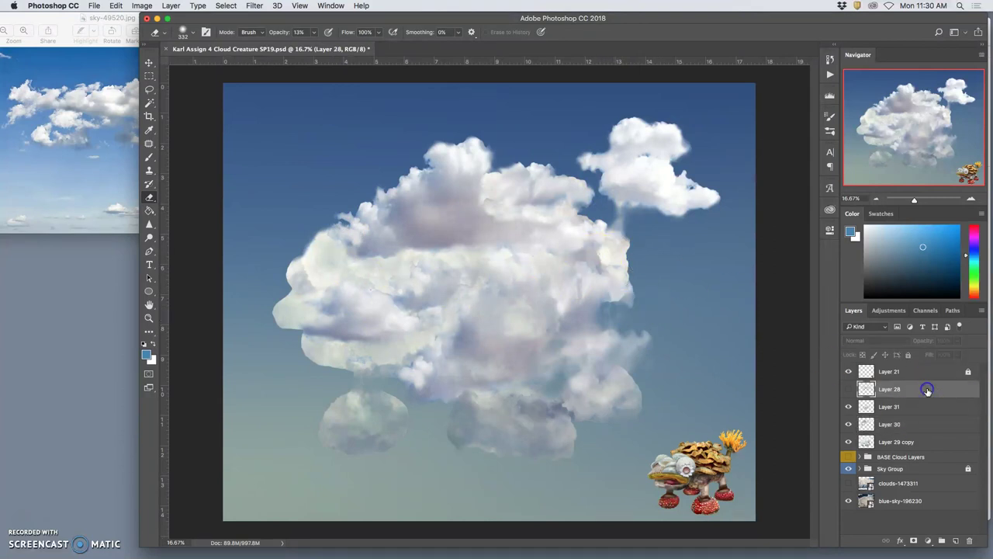
{"action": "left_click", "coordinate": [956, 540]}
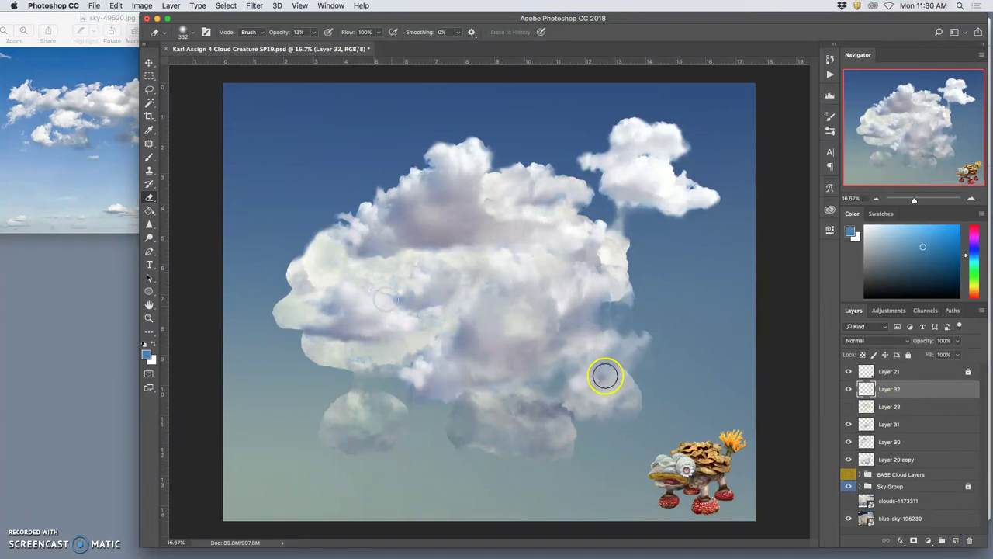
{"action": "right_click", "coordinate": [848, 388]}
{"action": "left_click", "coordinate": [872, 421]}
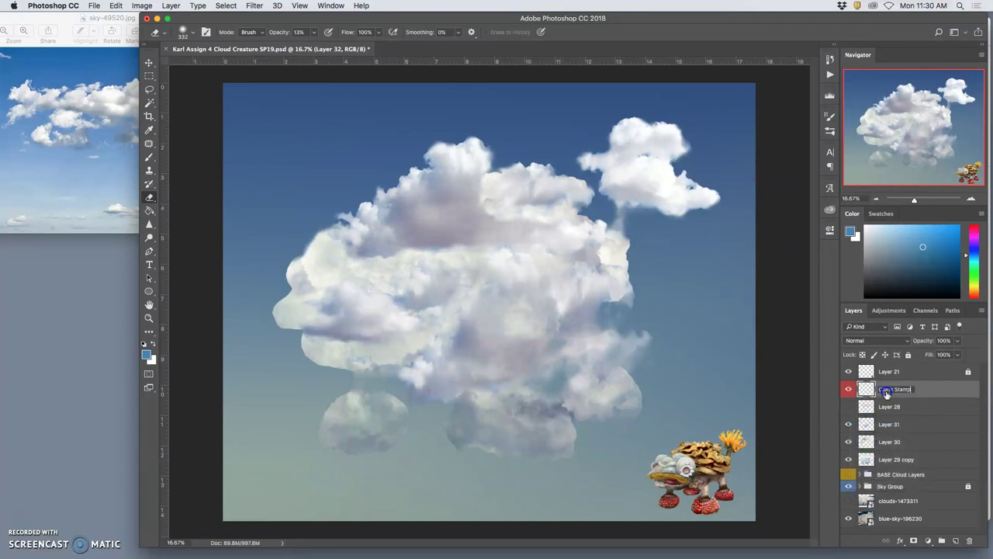
{"action": "key", "text": "Return"}
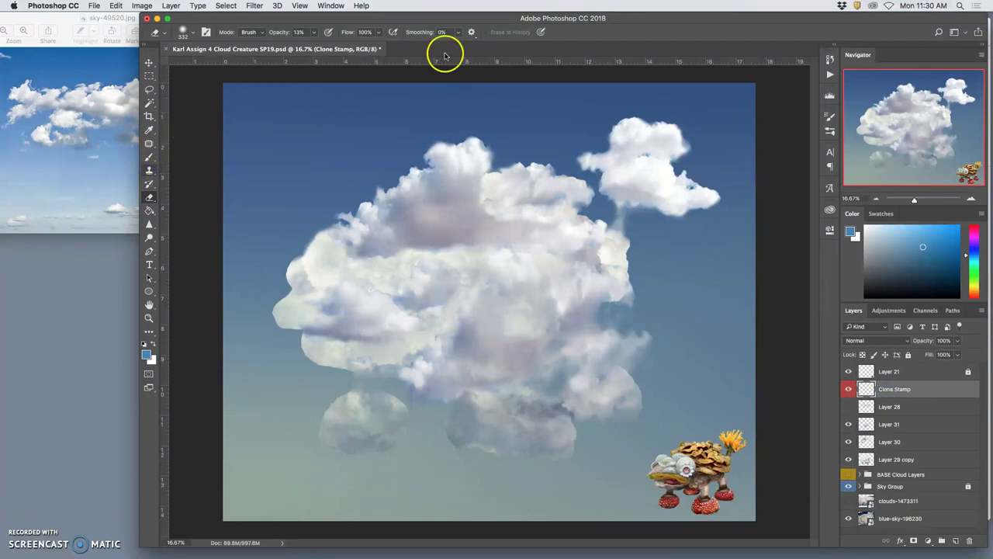
Set the Clone Stamp tool to sample All Layers, and hide the Sky Group and the blue-sky-196230 layer
{"action": "left_click", "coordinate": [149, 169]}
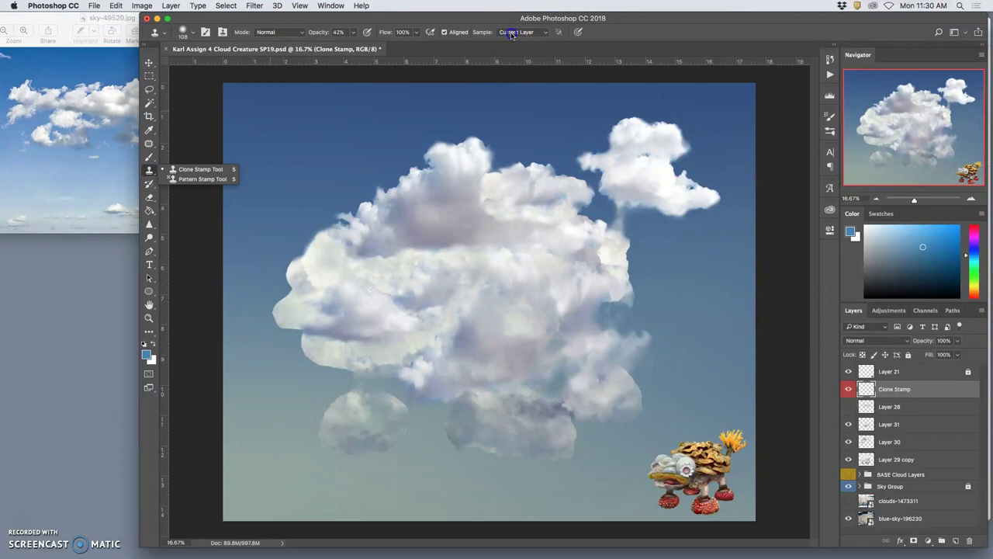
{"action": "left_click", "coordinate": [546, 36]}
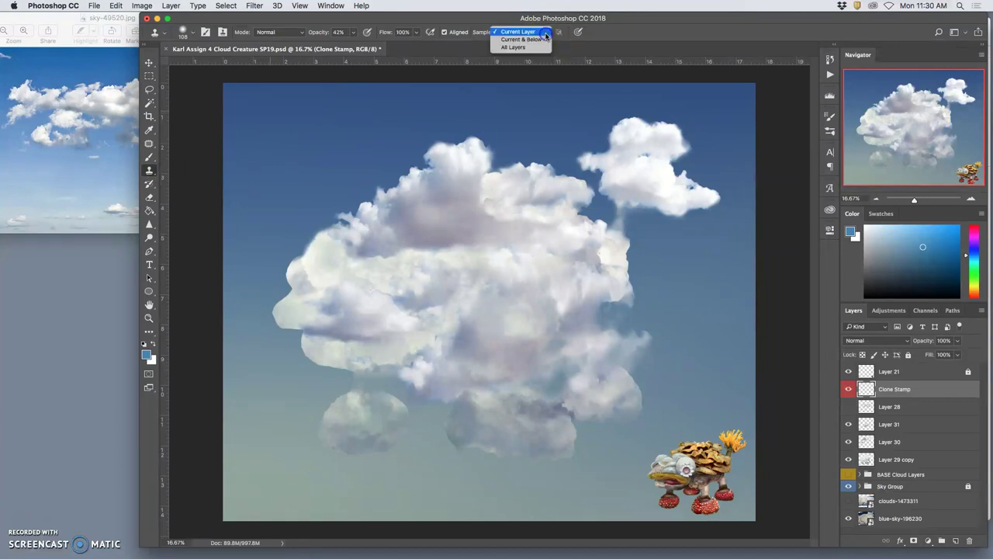
{"action": "left_click", "coordinate": [528, 50]}
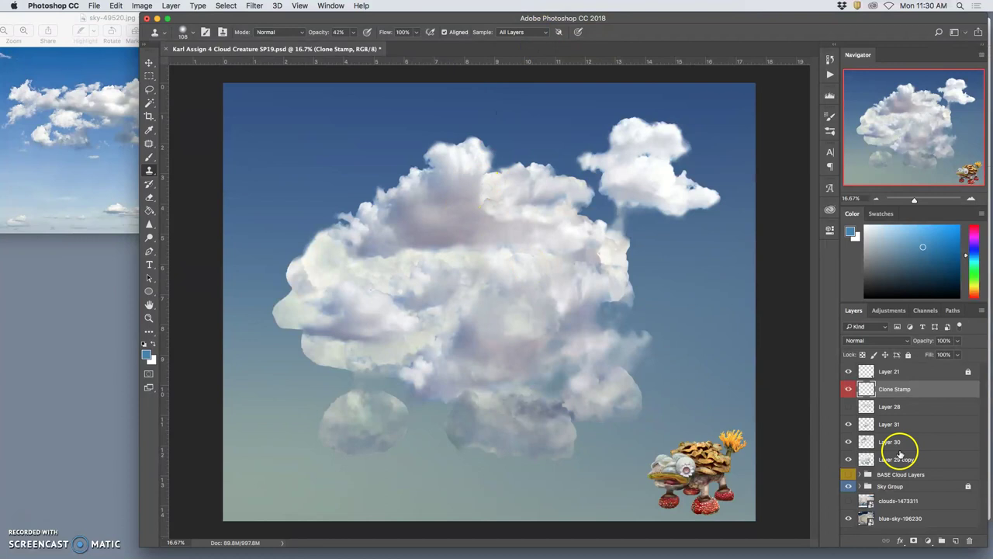
{"action": "left_click", "coordinate": [849, 487]}
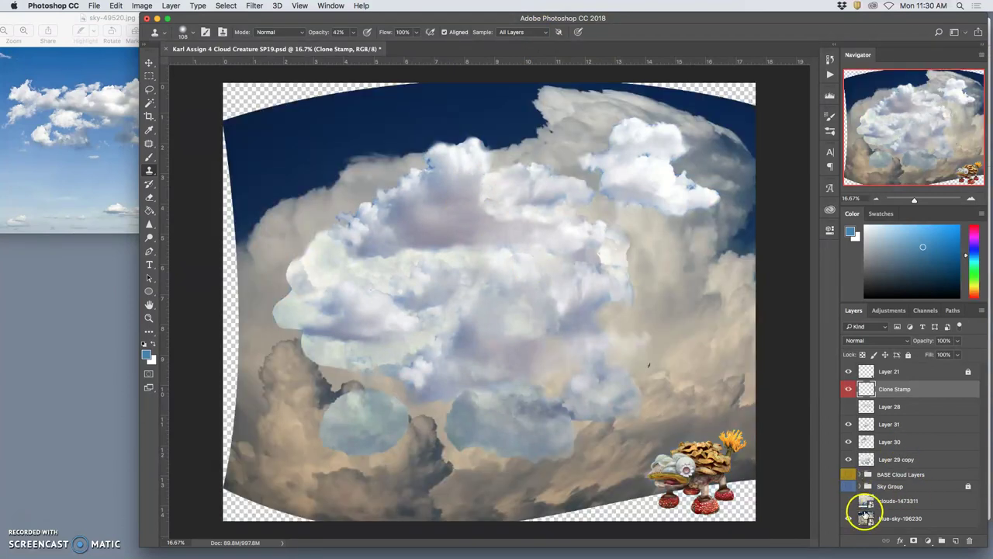
{"action": "left_click", "coordinate": [849, 518]}
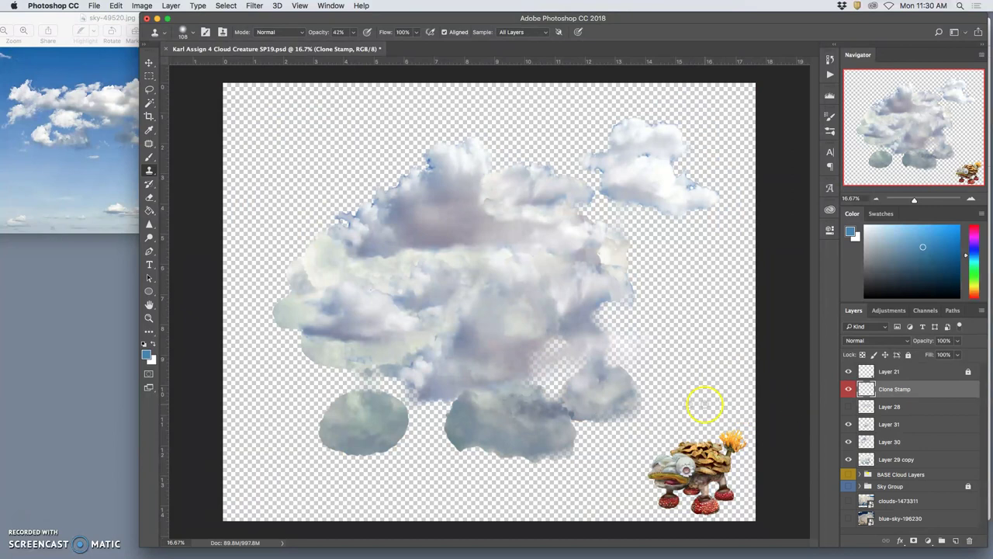
Set the Clone Stamp to 61% opacity with a 444 px brush at 0% hardness for working on the body
{"action": "mouse_move", "coordinate": [625, 355]}
{"action": "left_mouse_down"}
{"action": "mouse_move", "coordinate": [676, 379]}
{"action": "mouse_move", "coordinate": [624, 397]}
{"action": "left_mouse_up"}
{"action": "key", "text": "super+equal"}
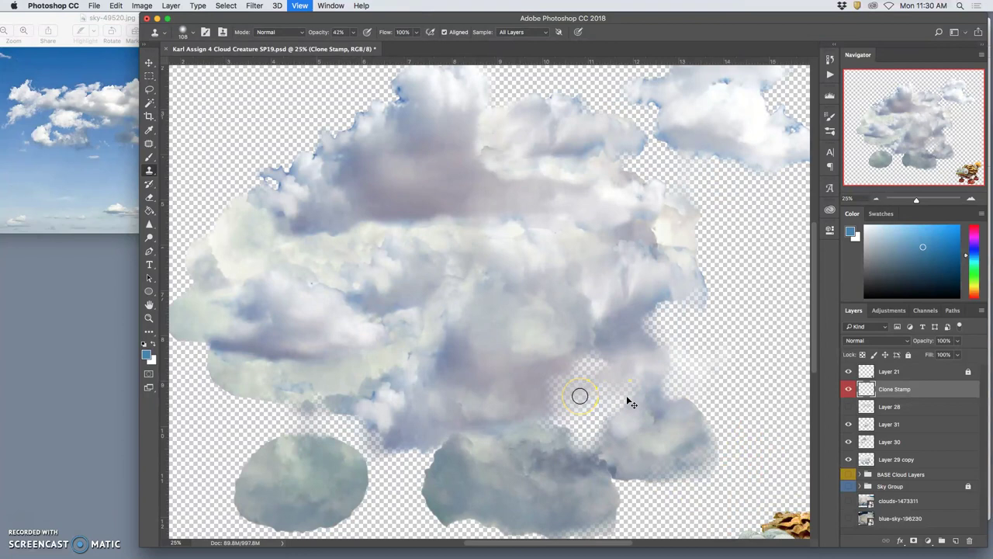
{"action": "mouse_move", "coordinate": [580, 396]}
{"action": "left_mouse_down"}
{"action": "mouse_move", "coordinate": [674, 410]}
{"action": "mouse_move", "coordinate": [535, 371]}
{"action": "mouse_move", "coordinate": [421, 431]}
{"action": "mouse_move", "coordinate": [445, 431]}
{"action": "left_mouse_up"}
{"action": "key", "text": "super+equal"}
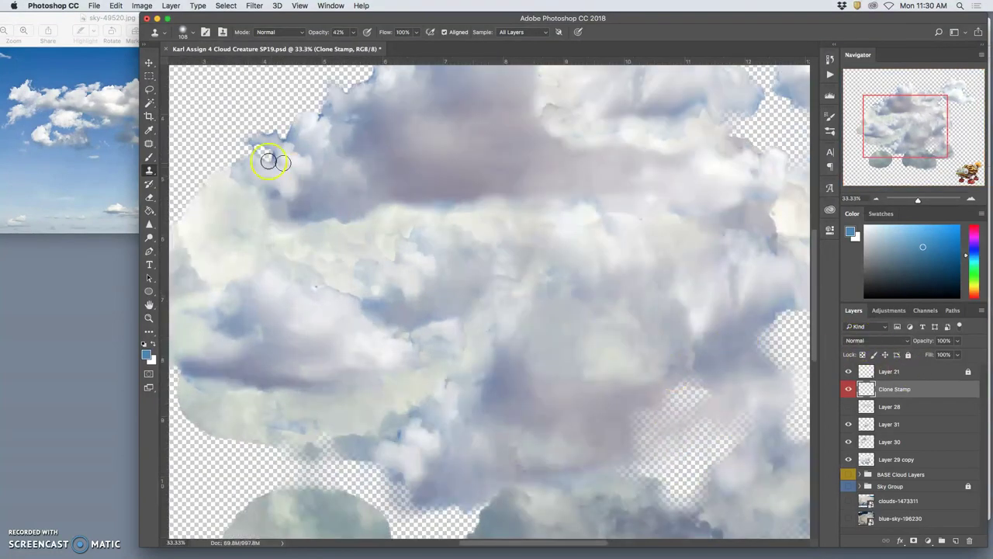
{"action": "left_click", "coordinate": [353, 32]}
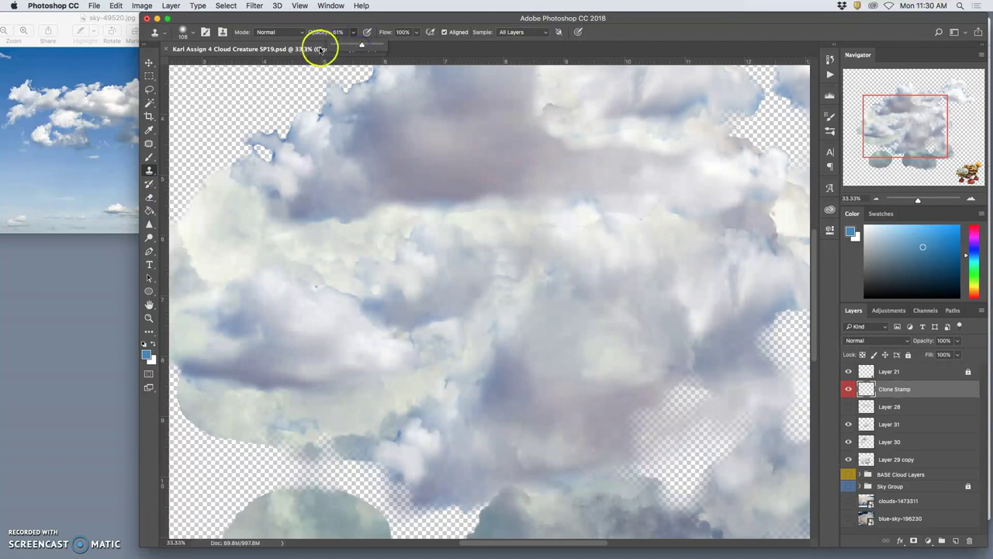
{"action": "left_click", "coordinate": [193, 35]}
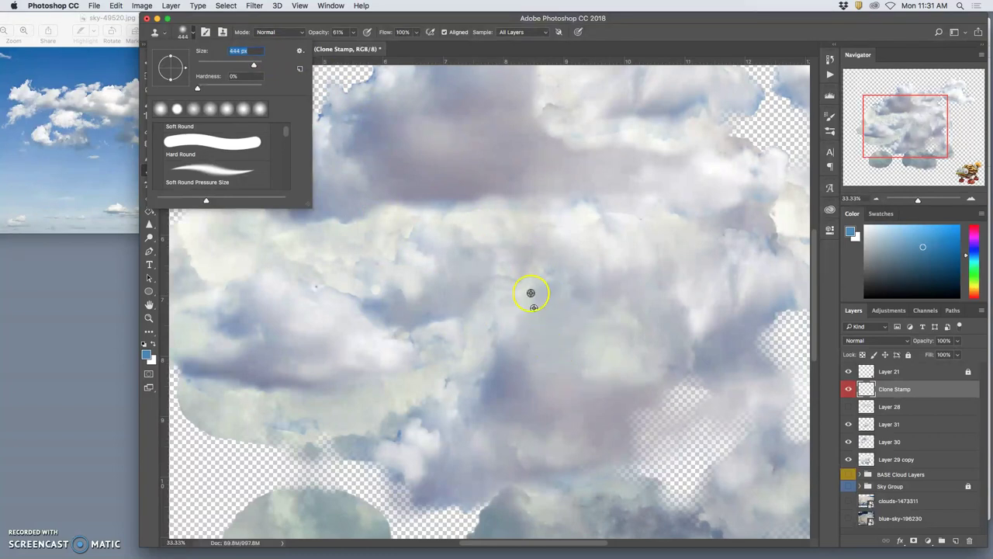
Clone smooth gray cloud texture from the mid-body over the hard upper edge of the lower front cloud and nearby seams
{"action": "left_click", "coordinate": [644, 341], "text": "alt"}
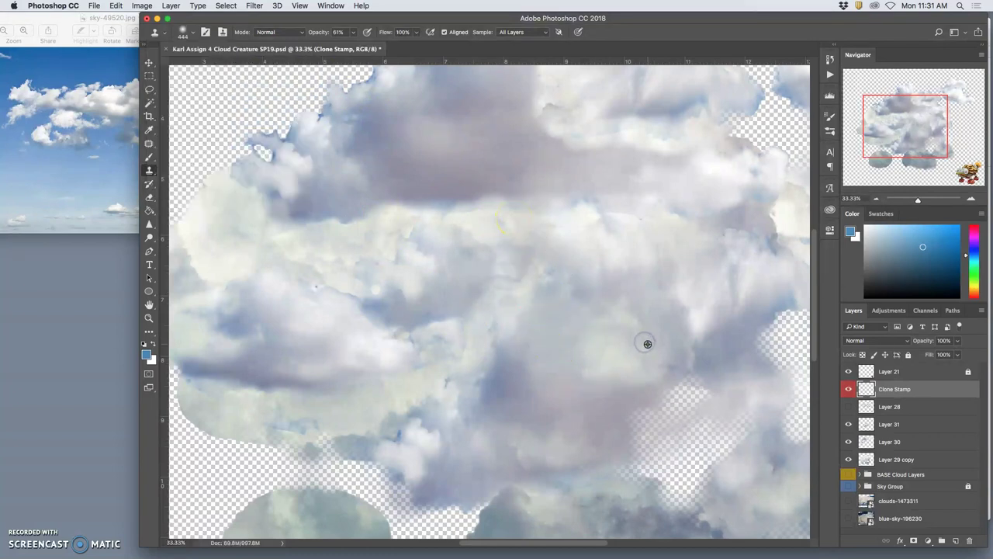
{"action": "left_click", "coordinate": [371, 305]}
{"action": "left_click", "coordinate": [360, 295]}
{"action": "mouse_move", "coordinate": [361, 294]}
{"action": "left_mouse_down"}
{"action": "mouse_move", "coordinate": [323, 284]}
{"action": "mouse_move", "coordinate": [385, 321]}
{"action": "mouse_move", "coordinate": [539, 349]}
{"action": "mouse_move", "coordinate": [637, 382]}
{"action": "mouse_move", "coordinate": [527, 390]}
{"action": "mouse_move", "coordinate": [450, 381]}
{"action": "mouse_move", "coordinate": [539, 355]}
{"action": "mouse_move", "coordinate": [658, 344]}
{"action": "left_mouse_up"}
{"action": "mouse_move", "coordinate": [496, 398]}
{"action": "left_mouse_down"}
{"action": "mouse_move", "coordinate": [399, 427]}
{"action": "mouse_move", "coordinate": [530, 405]}
{"action": "left_mouse_up"}
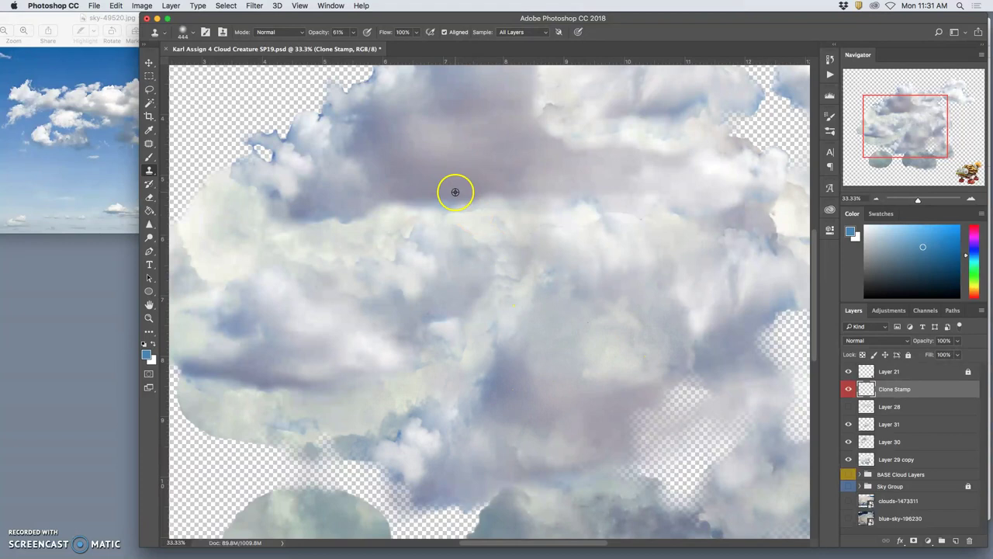
Clone soft gray cloud texture over the dark edges and seams along the lower body and lower front cloud
{"action": "left_click", "coordinate": [474, 91], "text": "alt"}
{"action": "left_click_drag", "start_coordinate": [400, 433], "coordinate": [399, 425]}
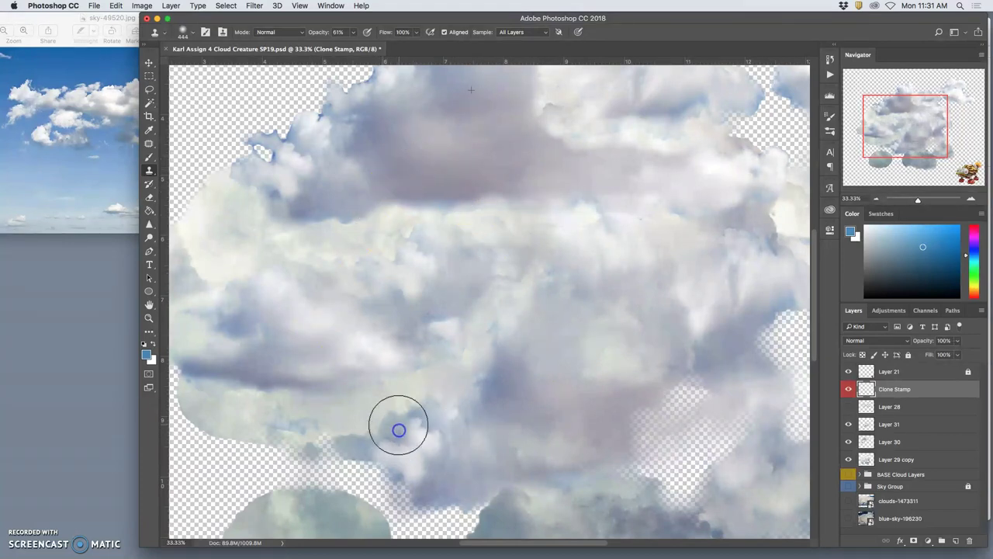
{"action": "mouse_move", "coordinate": [512, 407]}
{"action": "left_mouse_down"}
{"action": "mouse_move", "coordinate": [528, 401]}
{"action": "mouse_move", "coordinate": [514, 393]}
{"action": "mouse_move", "coordinate": [381, 426]}
{"action": "mouse_move", "coordinate": [308, 429]}
{"action": "left_mouse_up"}
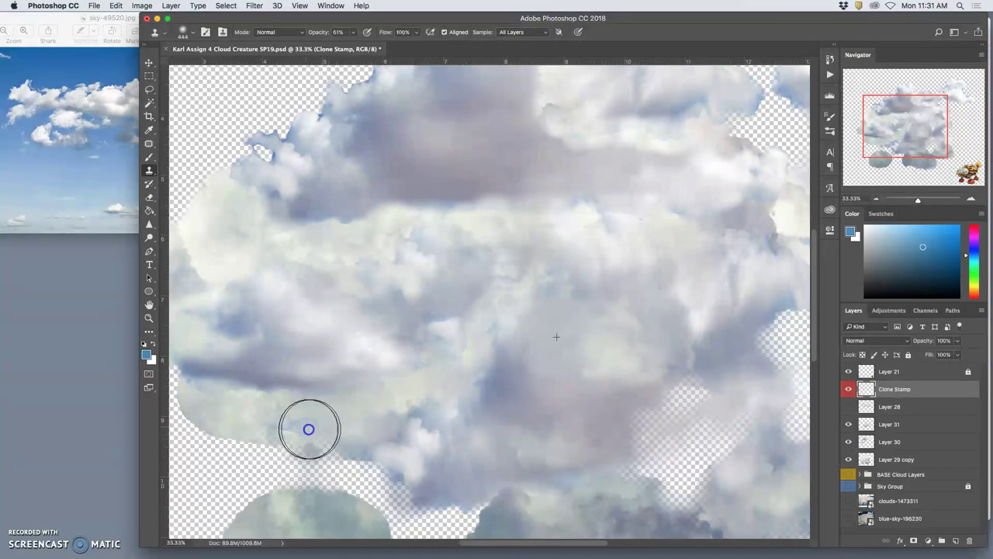
{"action": "left_click_drag", "start_coordinate": [402, 365], "coordinate": [541, 439]}
{"action": "left_click_drag", "start_coordinate": [440, 419], "coordinate": [430, 421]}
{"action": "left_click", "coordinate": [605, 334]}
{"action": "left_click_drag", "start_coordinate": [584, 344], "coordinate": [472, 437]}
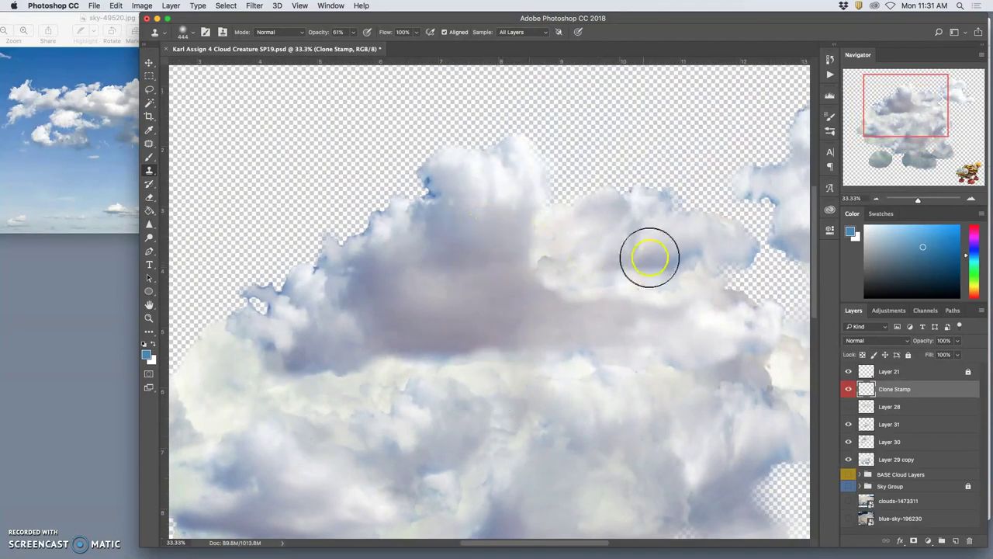
Clone lighter cloud texture over the blue fringes along the upper front slope of the large top cloud
{"action": "left_click", "coordinate": [656, 300], "text": "alt"}
{"action": "mouse_move", "coordinate": [431, 198]}
{"action": "left_mouse_down"}
{"action": "mouse_move", "coordinate": [426, 178]}
{"action": "mouse_move", "coordinate": [433, 194]}
{"action": "left_mouse_up"}
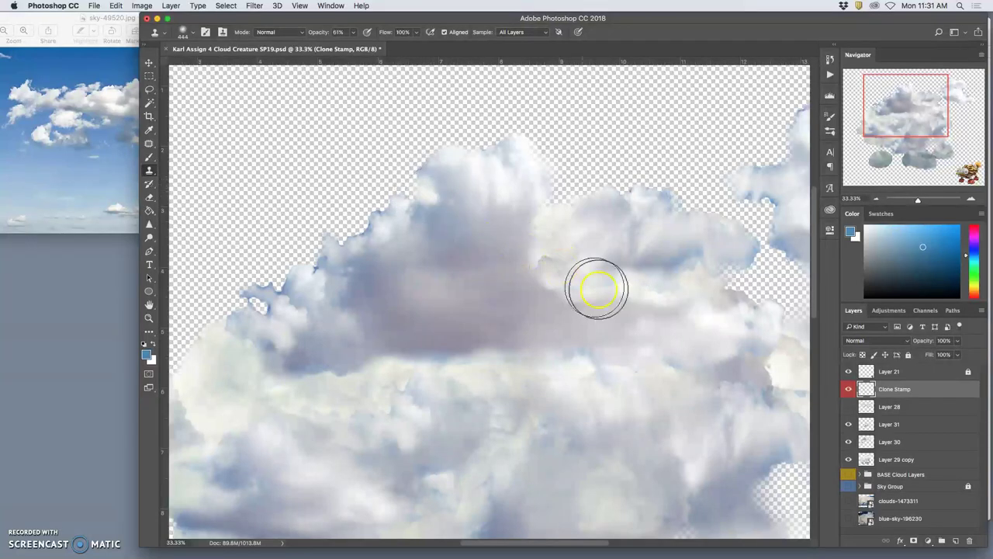
{"action": "left_click", "coordinate": [440, 237], "text": "alt"}
{"action": "mouse_move", "coordinate": [425, 198]}
{"action": "left_mouse_down"}
{"action": "mouse_move", "coordinate": [433, 189]}
{"action": "mouse_move", "coordinate": [437, 219]}
{"action": "left_mouse_up"}
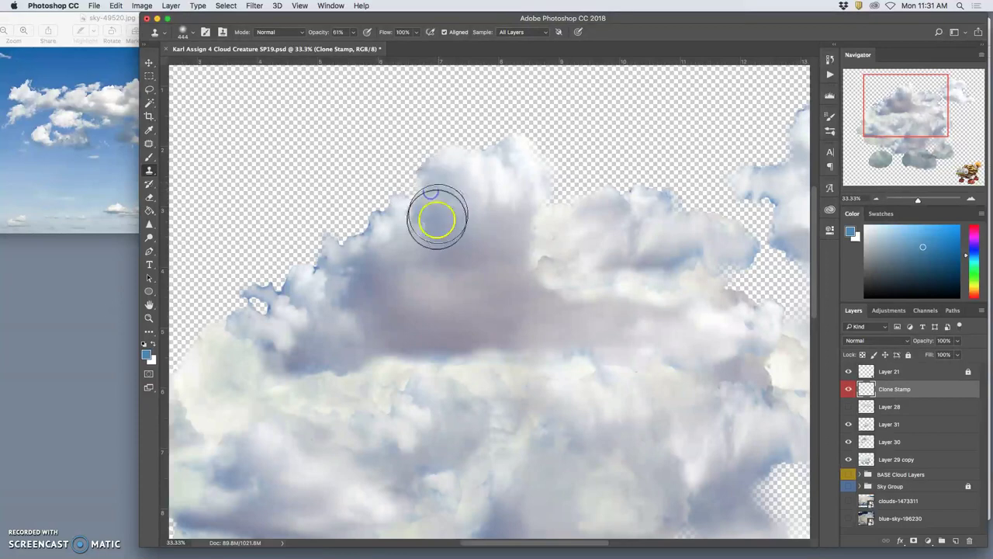
{"action": "left_click", "coordinate": [409, 294], "text": "alt"}
{"action": "left_click", "coordinate": [371, 225]}
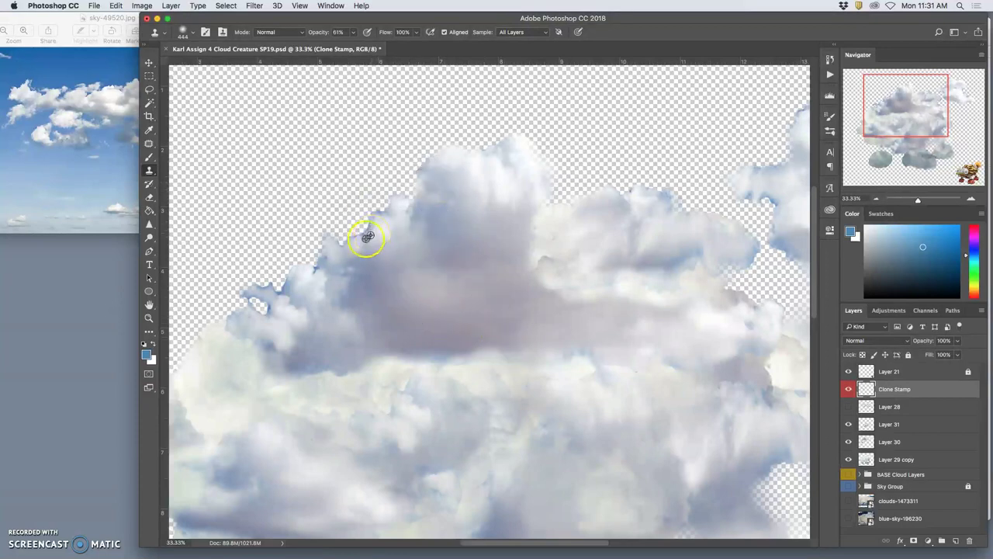
{"action": "mouse_move", "coordinate": [364, 235]}
{"action": "left_mouse_down"}
{"action": "mouse_move", "coordinate": [394, 200]}
{"action": "mouse_move", "coordinate": [361, 233]}
{"action": "left_mouse_up"}
Clone body cloud texture over the top cloud's front fringe and the seams across the middle of the body
{"action": "left_click", "coordinate": [377, 407], "text": "alt"}
{"action": "mouse_move", "coordinate": [295, 276]}
{"action": "left_mouse_down"}
{"action": "mouse_move", "coordinate": [273, 290]}
{"action": "mouse_move", "coordinate": [314, 267]}
{"action": "mouse_move", "coordinate": [324, 242]}
{"action": "mouse_move", "coordinate": [318, 269]}
{"action": "mouse_move", "coordinate": [345, 250]}
{"action": "mouse_move", "coordinate": [234, 332]}
{"action": "mouse_move", "coordinate": [264, 283]}
{"action": "mouse_move", "coordinate": [246, 292]}
{"action": "mouse_move", "coordinate": [267, 296]}
{"action": "mouse_move", "coordinate": [305, 442]}
{"action": "mouse_move", "coordinate": [282, 472]}
{"action": "mouse_move", "coordinate": [297, 462]}
{"action": "mouse_move", "coordinate": [268, 326]}
{"action": "mouse_move", "coordinate": [252, 312]}
{"action": "mouse_move", "coordinate": [234, 328]}
{"action": "mouse_move", "coordinate": [295, 373]}
{"action": "left_mouse_up"}
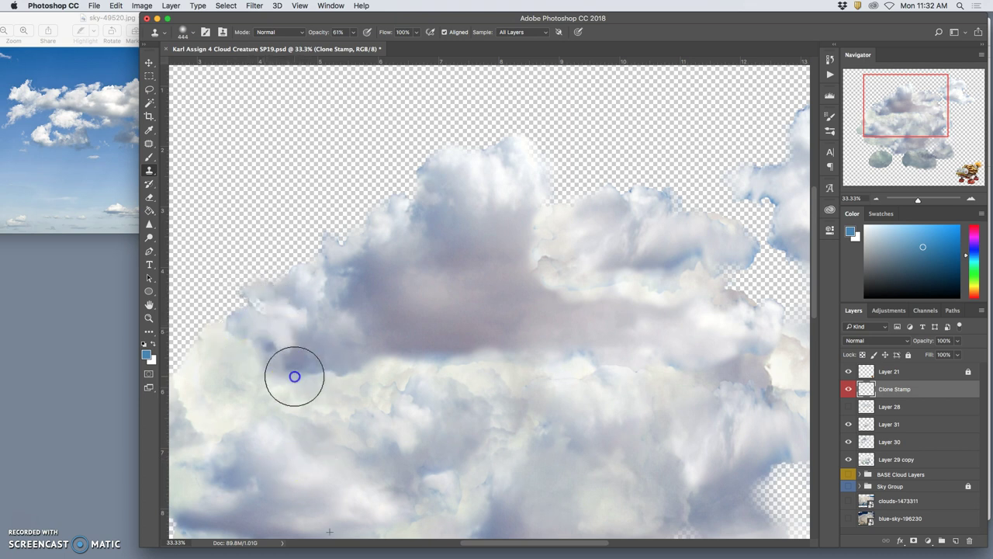
{"action": "left_click_drag", "start_coordinate": [466, 407], "coordinate": [465, 408]}
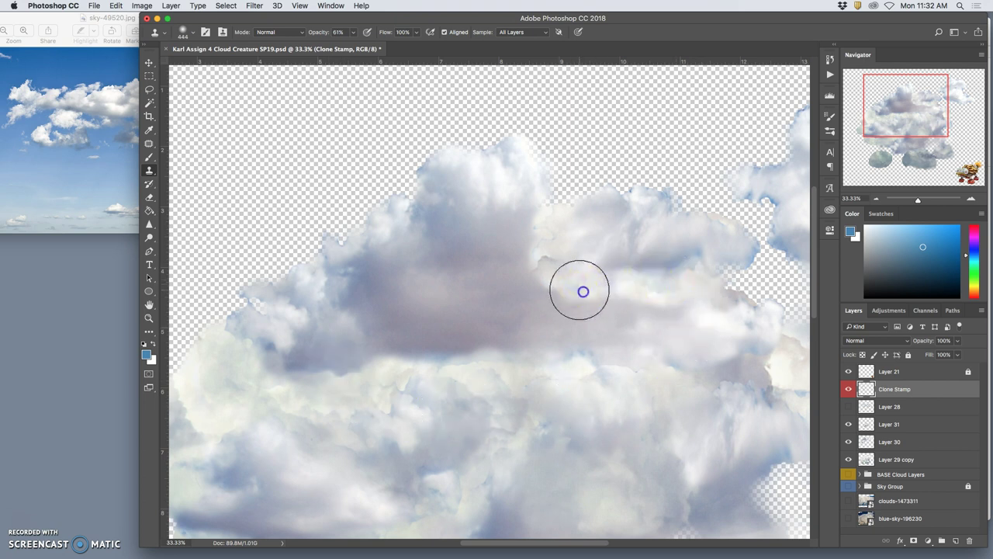
{"action": "left_click", "coordinate": [580, 407], "text": "alt"}
{"action": "mouse_move", "coordinate": [581, 291]}
{"action": "left_mouse_down"}
{"action": "mouse_move", "coordinate": [568, 288]}
{"action": "mouse_move", "coordinate": [581, 295]}
{"action": "left_mouse_up"}
{"action": "left_click", "coordinate": [562, 397], "text": "alt"}
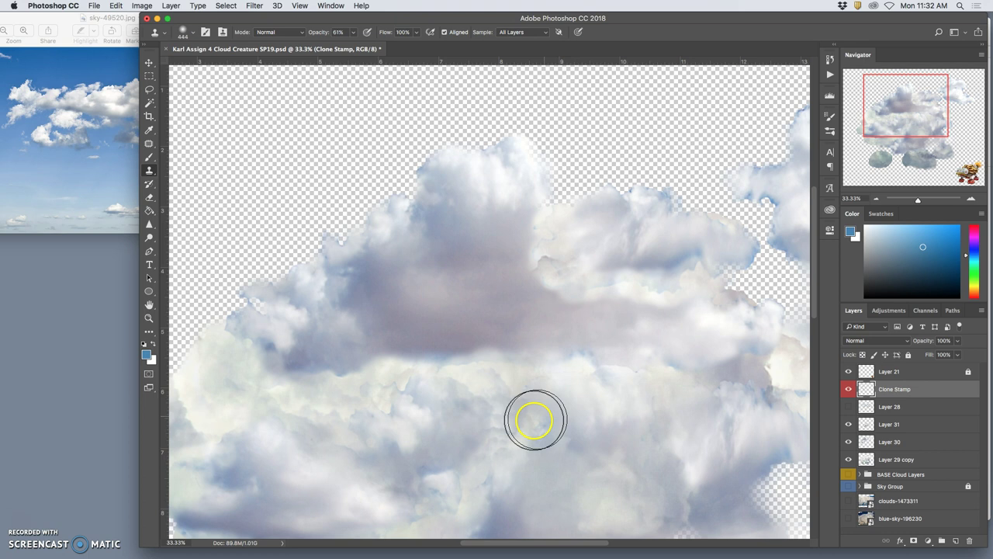
{"action": "left_click_drag", "start_coordinate": [536, 400], "coordinate": [419, 390]}
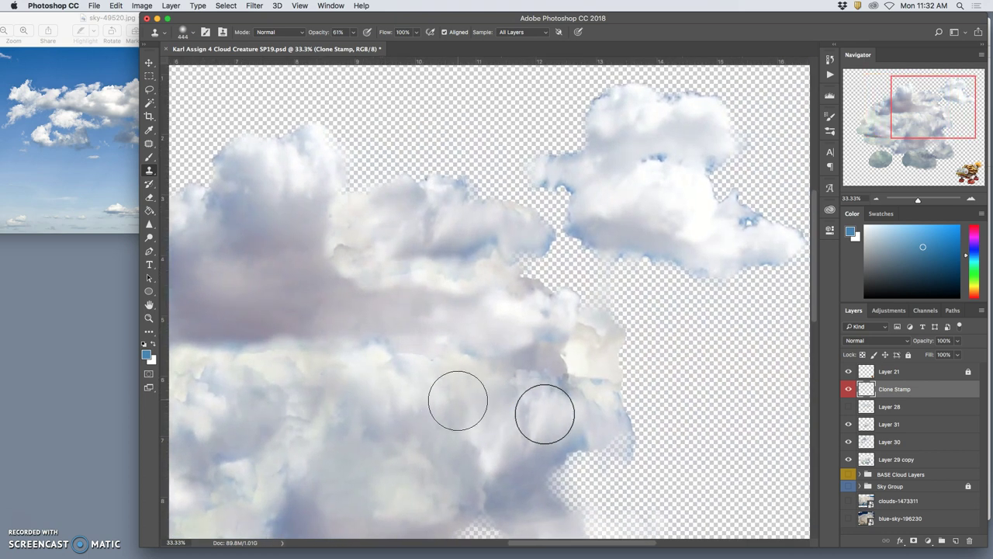
Clone body texture over the blue fringes on the body-facing side and in the middle of the detached tail cloud
{"action": "left_click", "coordinate": [407, 440], "text": "alt"}
{"action": "mouse_move", "coordinate": [572, 161]}
{"action": "left_mouse_down"}
{"action": "mouse_move", "coordinate": [538, 155]}
{"action": "mouse_move", "coordinate": [603, 162]}
{"action": "mouse_move", "coordinate": [551, 160]}
{"action": "mouse_move", "coordinate": [573, 177]}
{"action": "mouse_move", "coordinate": [632, 150]}
{"action": "mouse_move", "coordinate": [477, 323]}
{"action": "left_mouse_up"}
{"action": "left_click", "coordinate": [693, 202], "text": "alt"}
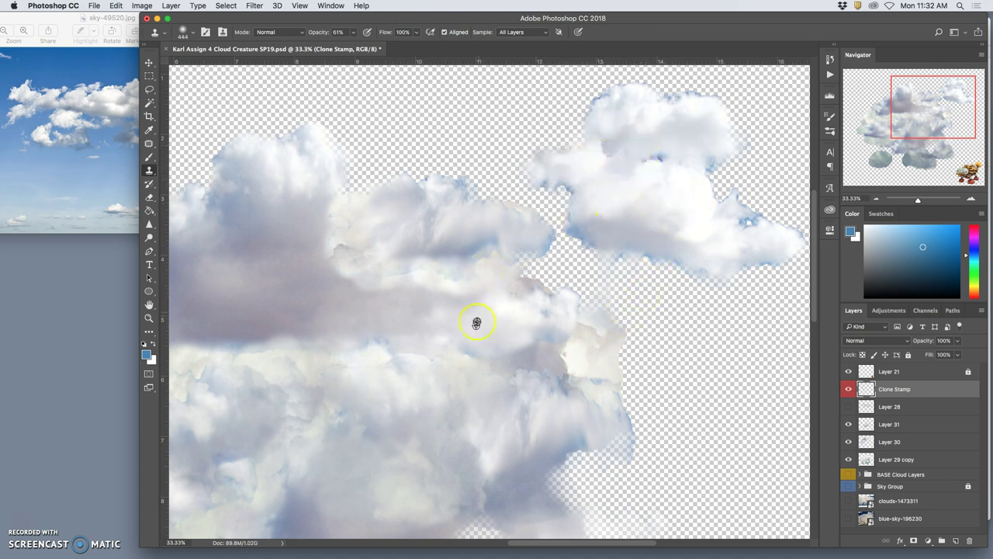
{"action": "left_click", "coordinate": [350, 391], "text": "alt"}
{"action": "mouse_move", "coordinate": [589, 161]}
{"action": "left_mouse_down"}
{"action": "mouse_move", "coordinate": [585, 132]}
{"action": "mouse_move", "coordinate": [609, 93]}
{"action": "mouse_move", "coordinate": [589, 109]}
{"action": "left_mouse_up"}
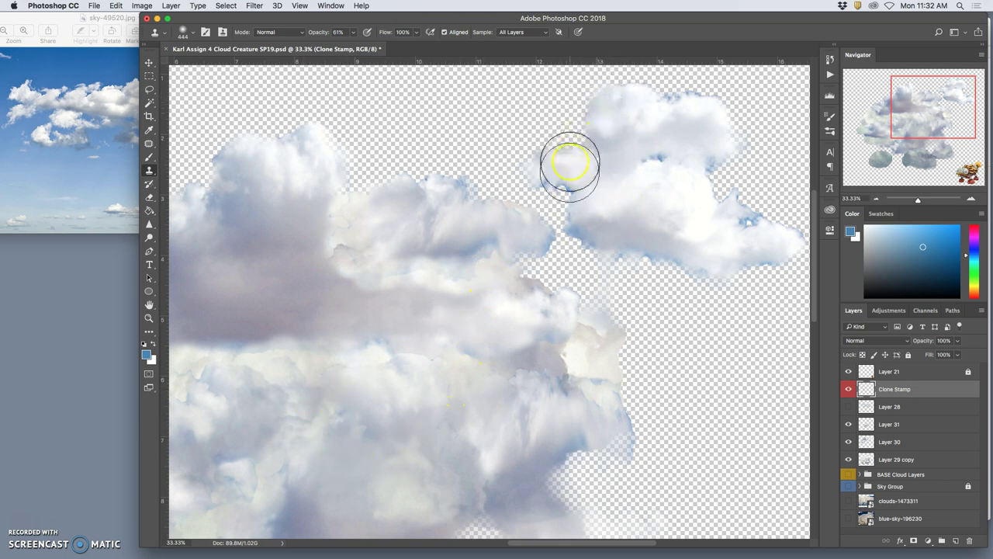
{"action": "left_click", "coordinate": [326, 426], "text": "alt"}
{"action": "mouse_move", "coordinate": [548, 186]}
{"action": "left_mouse_down"}
{"action": "mouse_move", "coordinate": [573, 192]}
{"action": "mouse_move", "coordinate": [570, 231]}
{"action": "mouse_move", "coordinate": [577, 224]}
{"action": "left_mouse_up"}
{"action": "mouse_move", "coordinate": [649, 157]}
{"action": "left_mouse_down"}
{"action": "mouse_move", "coordinate": [586, 228]}
{"action": "mouse_move", "coordinate": [470, 296]}
{"action": "mouse_move", "coordinate": [500, 428]}
{"action": "left_mouse_up"}
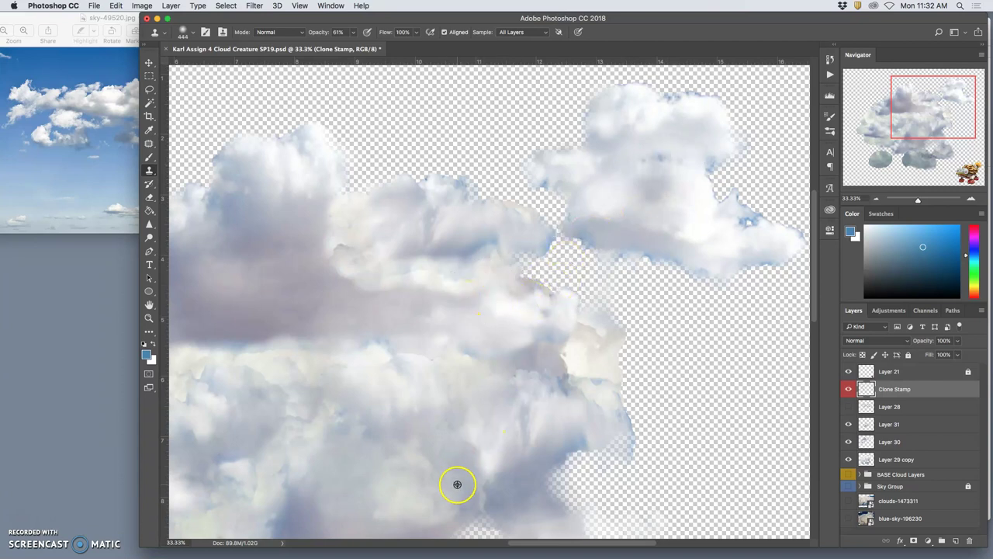
Clone cloud texture over the remaining blue fringes on the tail cloud's outer tip, upper edge and underside
{"action": "left_click_drag", "start_coordinate": [457, 484], "coordinate": [517, 414]}
{"action": "left_click", "coordinate": [745, 225]}
{"action": "left_click", "coordinate": [721, 203]}
{"action": "left_click", "coordinate": [667, 155]}
{"action": "left_click", "coordinate": [707, 155]}
{"action": "left_click", "coordinate": [674, 99], "text": "alt"}
{"action": "left_click", "coordinate": [678, 98]}
{"action": "left_click", "coordinate": [645, 255], "text": "alt"}
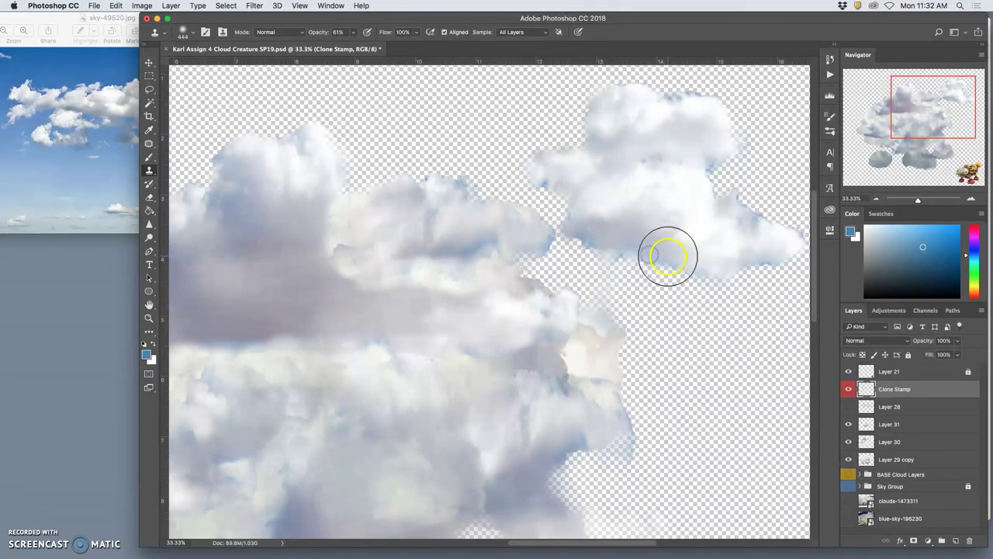
Clone bright body cloud texture over the greenish front foot cloud
{"action": "key", "text": "super+minus"}
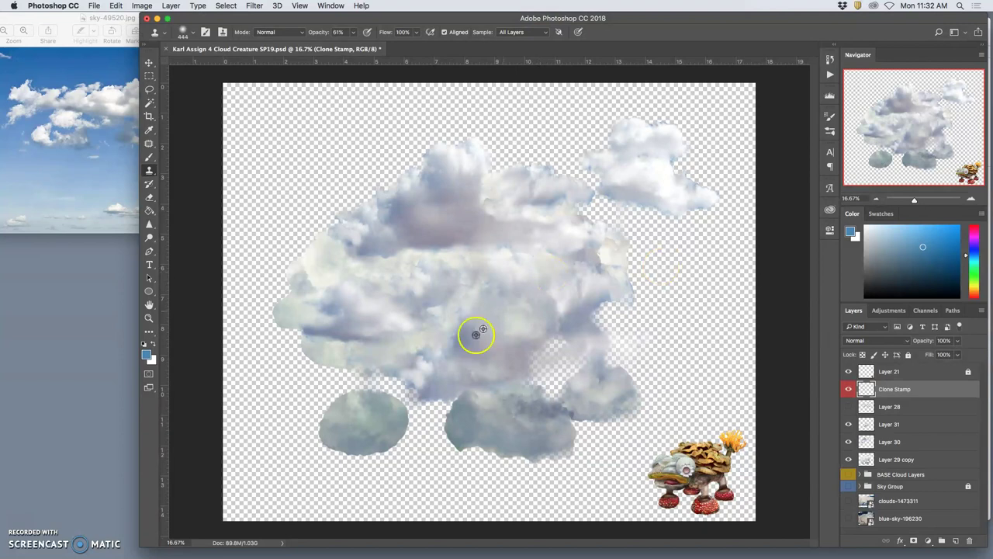
{"action": "left_click", "coordinate": [328, 426]}
{"action": "mouse_move", "coordinate": [317, 419]}
{"action": "left_mouse_down"}
{"action": "mouse_move", "coordinate": [347, 424]}
{"action": "mouse_move", "coordinate": [390, 418]}
{"action": "left_mouse_up"}
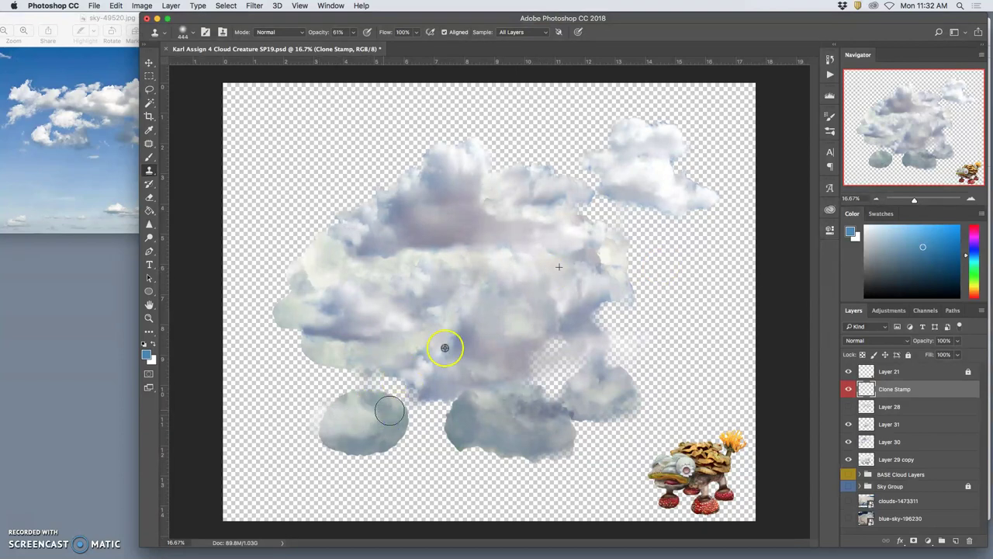
{"action": "mouse_move", "coordinate": [332, 420]}
{"action": "left_mouse_down"}
{"action": "mouse_move", "coordinate": [354, 408]}
{"action": "mouse_move", "coordinate": [407, 414]}
{"action": "left_mouse_up"}
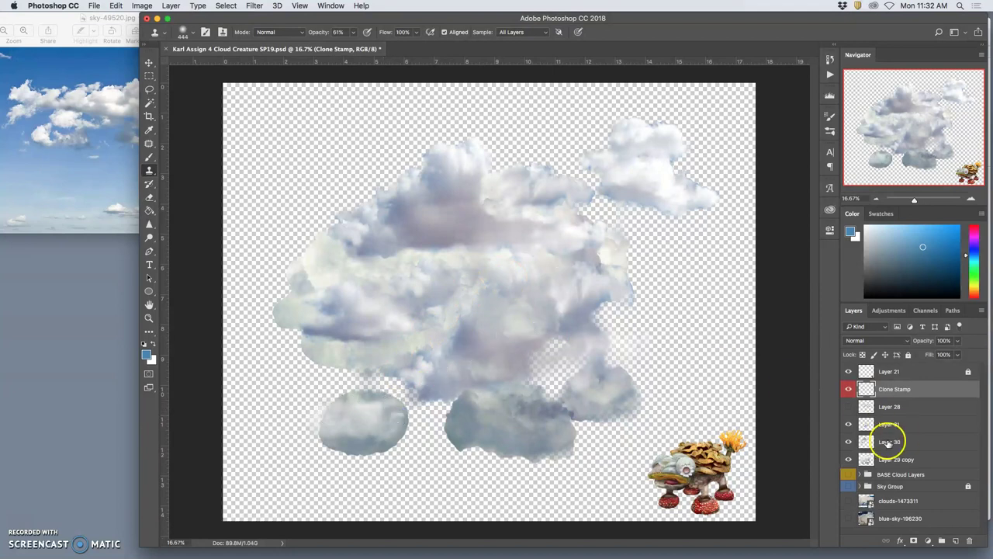
Show the Sky Group again and clone cloud texture over the seams in the middle of the body
{"action": "left_click", "coordinate": [848, 487]}
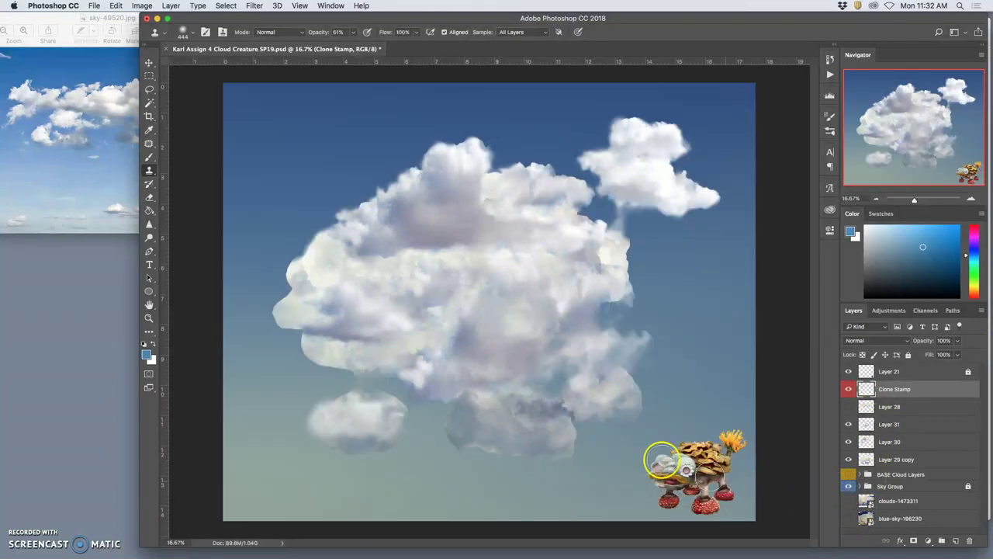
{"action": "left_click", "coordinate": [407, 274], "text": "alt"}
{"action": "left_click", "coordinate": [350, 269]}
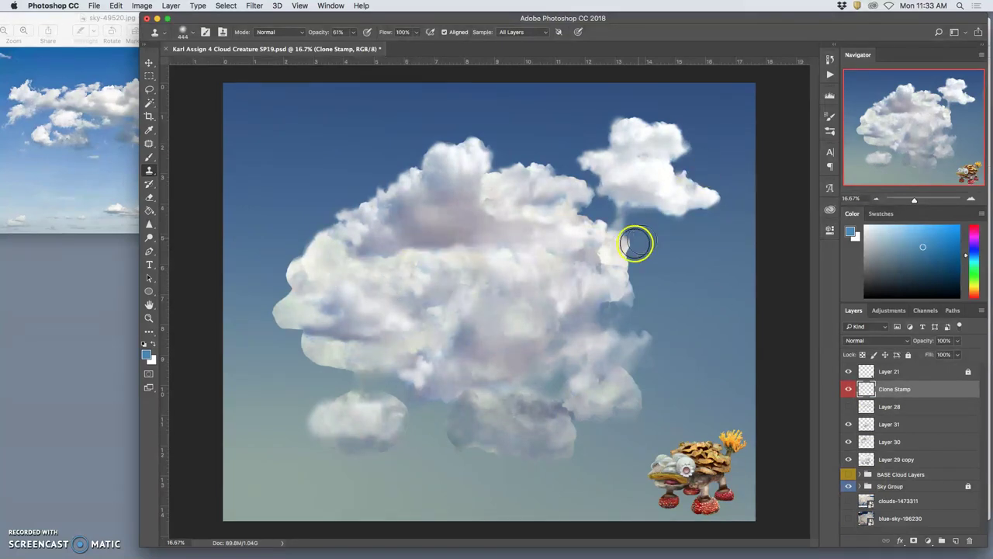
{"action": "left_click", "coordinate": [425, 330]}
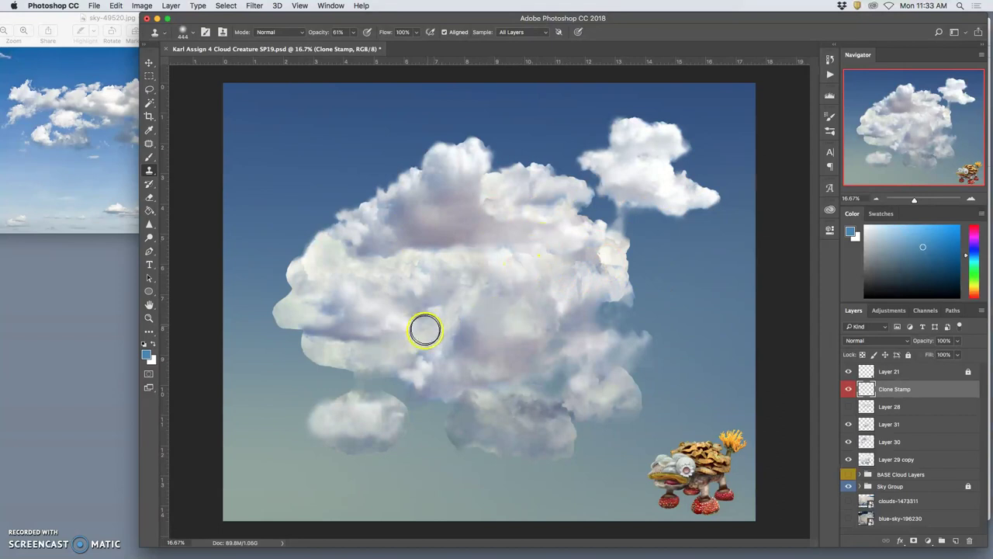
{"action": "left_click", "coordinate": [482, 340]}
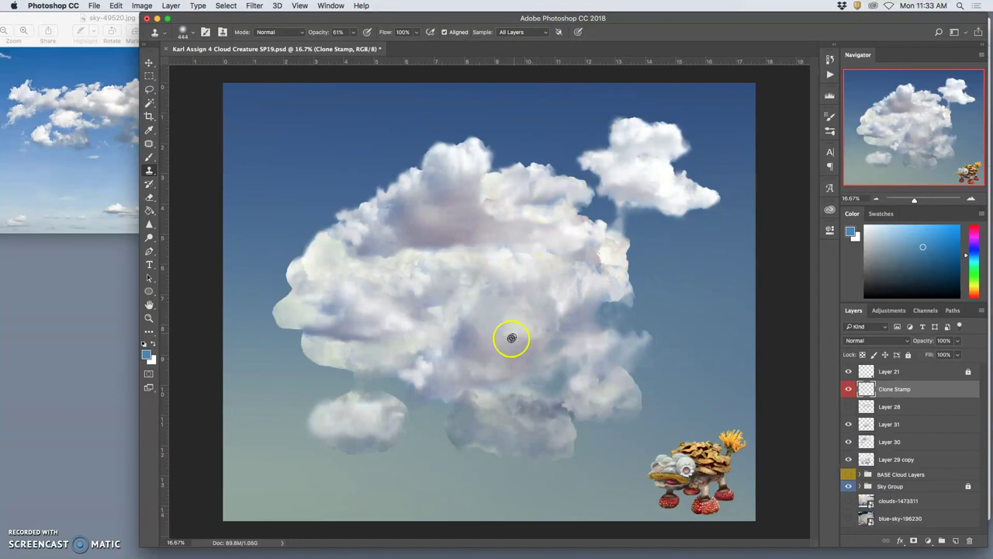
{"action": "mouse_move", "coordinate": [466, 308]}
{"action": "left_mouse_down"}
{"action": "mouse_move", "coordinate": [443, 249]}
{"action": "mouse_move", "coordinate": [457, 258]}
{"action": "left_mouse_up"}
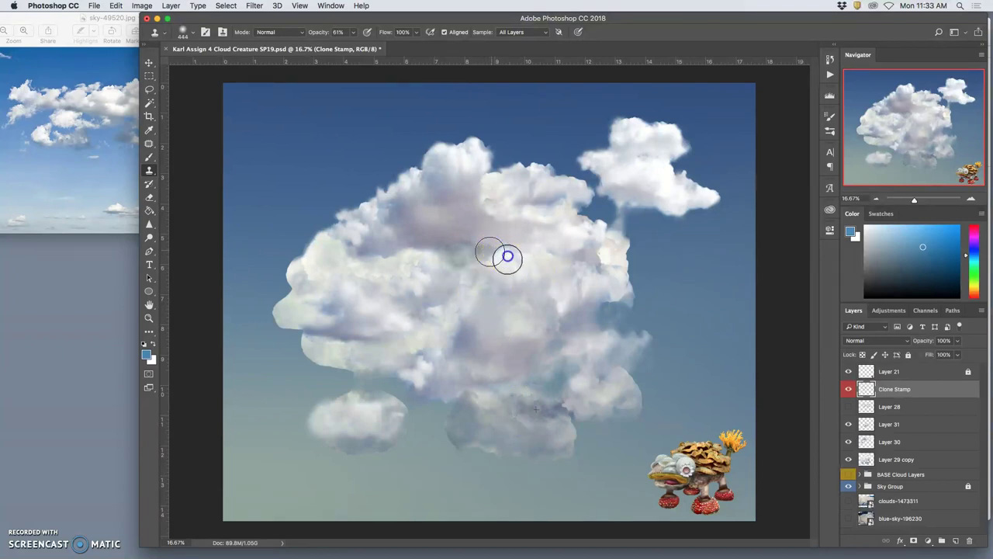
Reshape the creature's snout and soften its forehead edge by cloning body cloud texture over them
{"action": "mouse_move", "coordinate": [468, 409]}
{"action": "left_mouse_down"}
{"action": "mouse_move", "coordinate": [430, 408]}
{"action": "mouse_move", "coordinate": [474, 380]}
{"action": "mouse_move", "coordinate": [511, 386]}
{"action": "mouse_move", "coordinate": [529, 424]}
{"action": "left_mouse_up"}
{"action": "left_click", "coordinate": [304, 316]}
{"action": "mouse_move", "coordinate": [297, 314]}
{"action": "left_mouse_down"}
{"action": "mouse_move", "coordinate": [362, 327]}
{"action": "mouse_move", "coordinate": [296, 313]}
{"action": "left_mouse_up"}
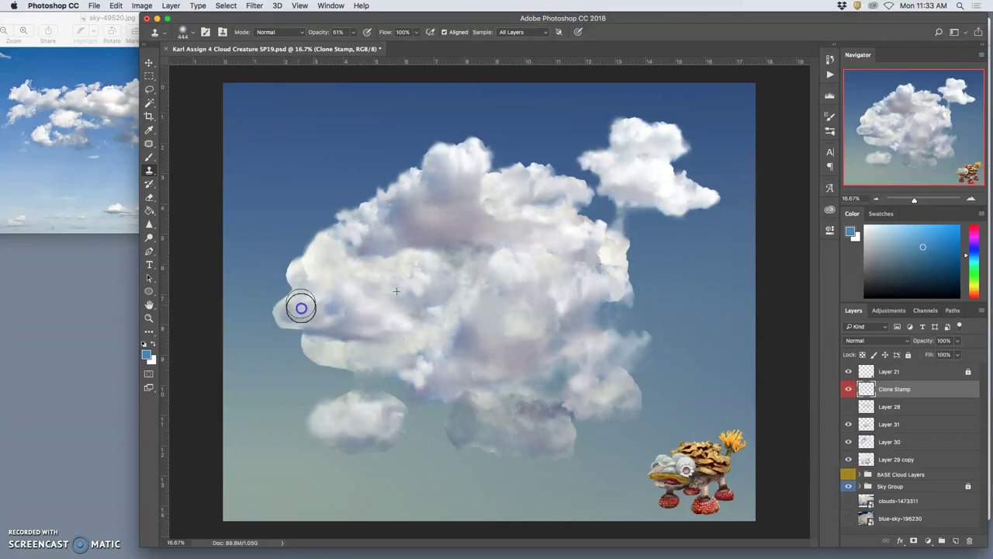
{"action": "mouse_move", "coordinate": [288, 304]}
{"action": "left_mouse_down"}
{"action": "mouse_move", "coordinate": [397, 281]}
{"action": "mouse_move", "coordinate": [285, 299]}
{"action": "left_mouse_up"}
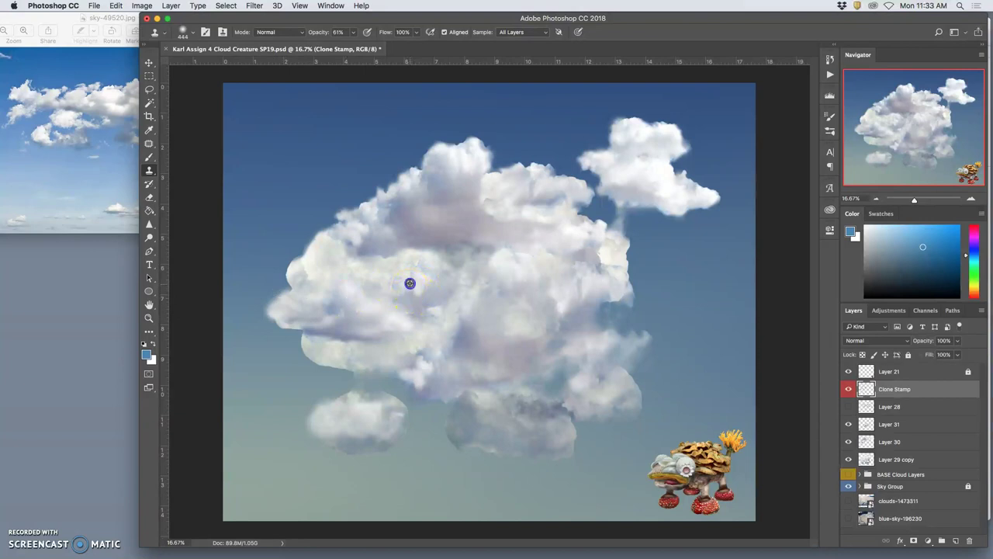
{"action": "left_click_drag", "start_coordinate": [310, 247], "coordinate": [319, 261]}
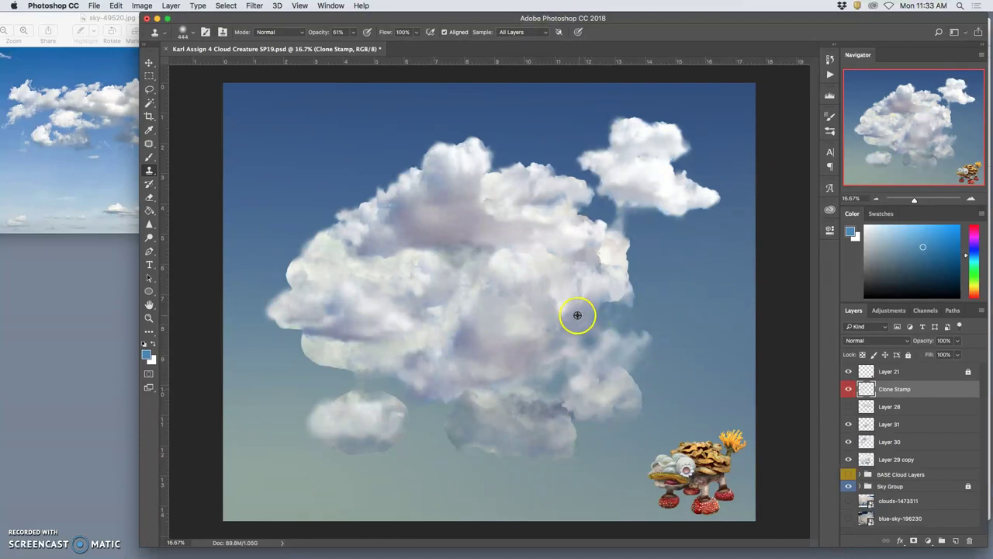
Clone puffy cloud texture along the smooth lower jaw edge and over the rear leg cloud
{"action": "left_click_drag", "start_coordinate": [332, 375], "coordinate": [367, 396]}
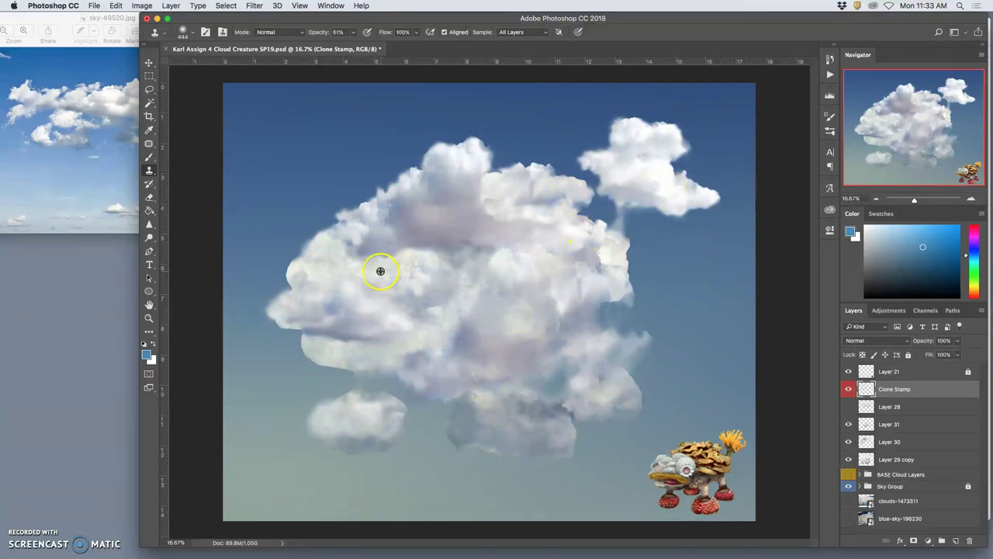
{"action": "left_click", "coordinate": [321, 359]}
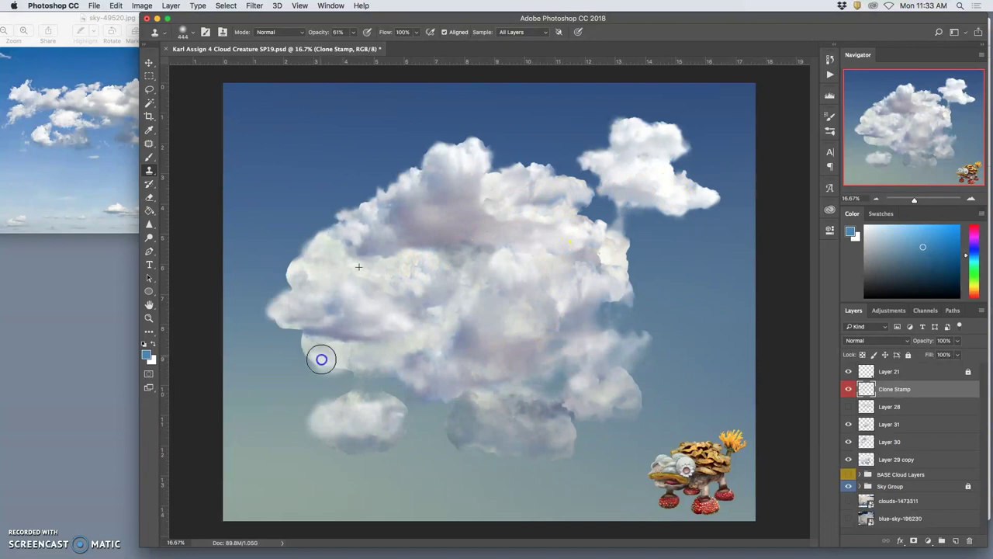
{"action": "mouse_move", "coordinate": [321, 358]}
{"action": "left_mouse_down"}
{"action": "mouse_move", "coordinate": [335, 329]}
{"action": "mouse_move", "coordinate": [297, 339]}
{"action": "mouse_move", "coordinate": [318, 337]}
{"action": "mouse_move", "coordinate": [305, 348]}
{"action": "mouse_move", "coordinate": [340, 363]}
{"action": "mouse_move", "coordinate": [419, 354]}
{"action": "left_mouse_up"}
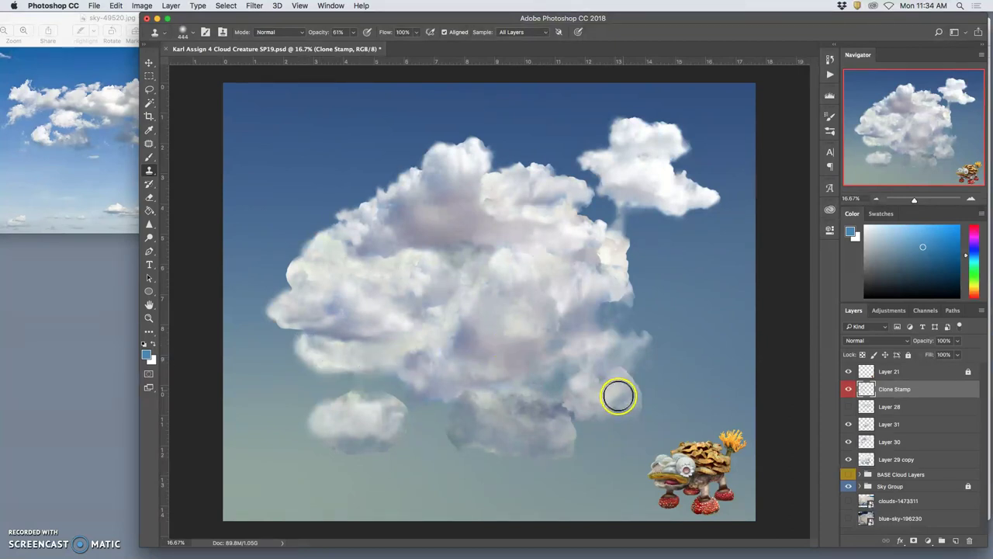
{"action": "mouse_move", "coordinate": [596, 384]}
{"action": "left_mouse_down"}
{"action": "mouse_move", "coordinate": [593, 411]}
{"action": "mouse_move", "coordinate": [634, 396]}
{"action": "mouse_move", "coordinate": [621, 355]}
{"action": "left_mouse_up"}
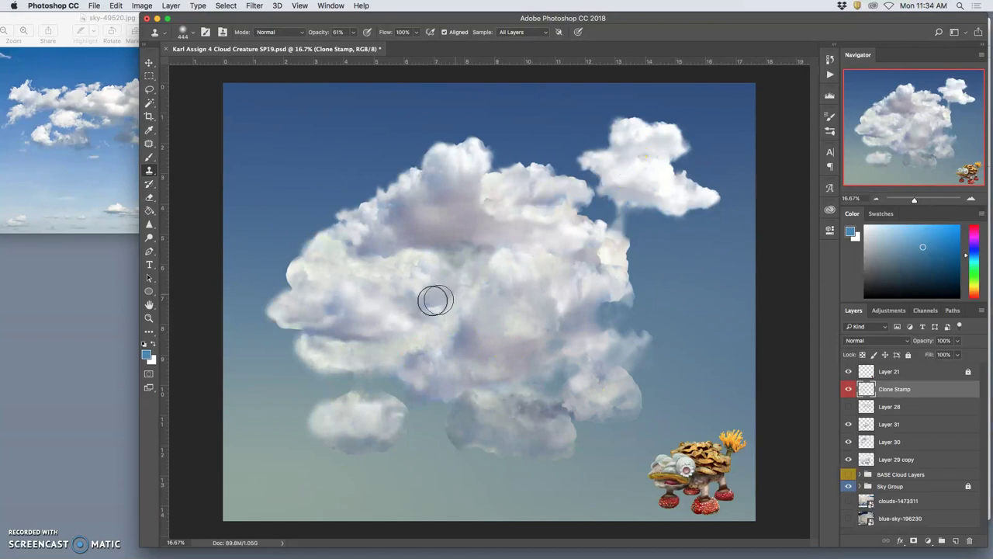
Clone cloud texture across the seam between the head and the middle of the body
{"action": "left_click", "coordinate": [386, 267]}
{"action": "mouse_move", "coordinate": [386, 268]}
{"action": "left_mouse_down"}
{"action": "mouse_move", "coordinate": [426, 257]}
{"action": "mouse_move", "coordinate": [442, 283]}
{"action": "mouse_move", "coordinate": [511, 254]}
{"action": "left_mouse_up"}
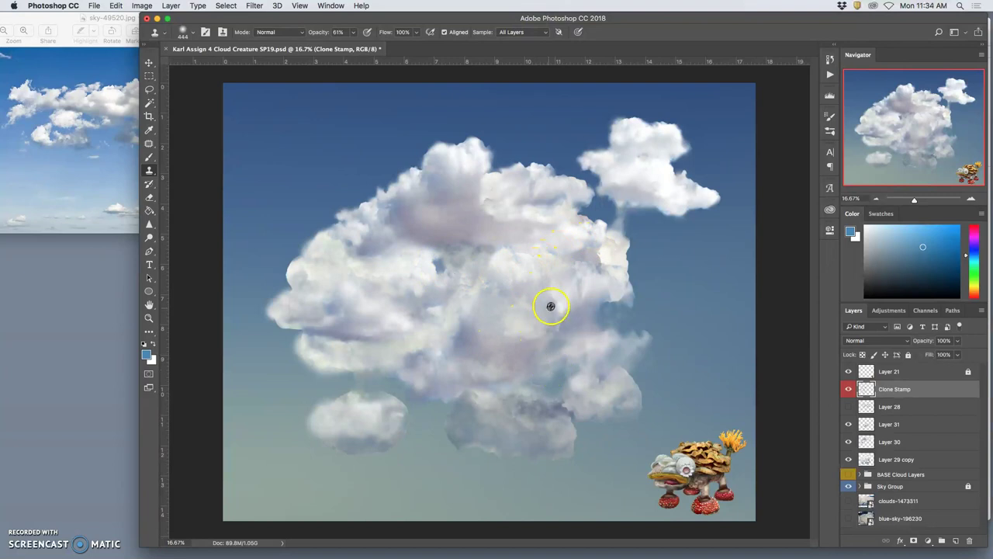
{"action": "left_click_drag", "start_coordinate": [437, 260], "coordinate": [441, 267]}
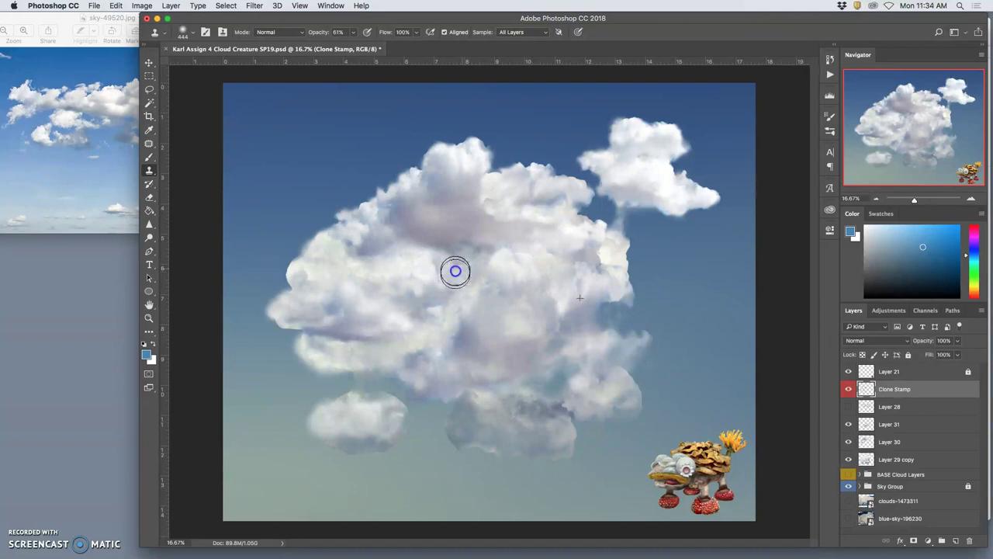
Toggle the Clone Stamp layer's visibility repeatedly to compare the creature with and without the cloned retouching
{"action": "left_click", "coordinate": [849, 389]}
{"action": "left_click", "coordinate": [849, 390]}
{"action": "left_click", "coordinate": [849, 390]}
{"action": "left_click", "coordinate": [850, 389]}
{"action": "left_click", "coordinate": [849, 389]}
{"action": "left_click", "coordinate": [850, 389]}
{"action": "left_click", "coordinate": [850, 390]}
{"action": "left_click", "coordinate": [851, 390]}
{"action": "left_click", "coordinate": [850, 390]}
{"action": "left_click", "coordinate": [850, 391]}
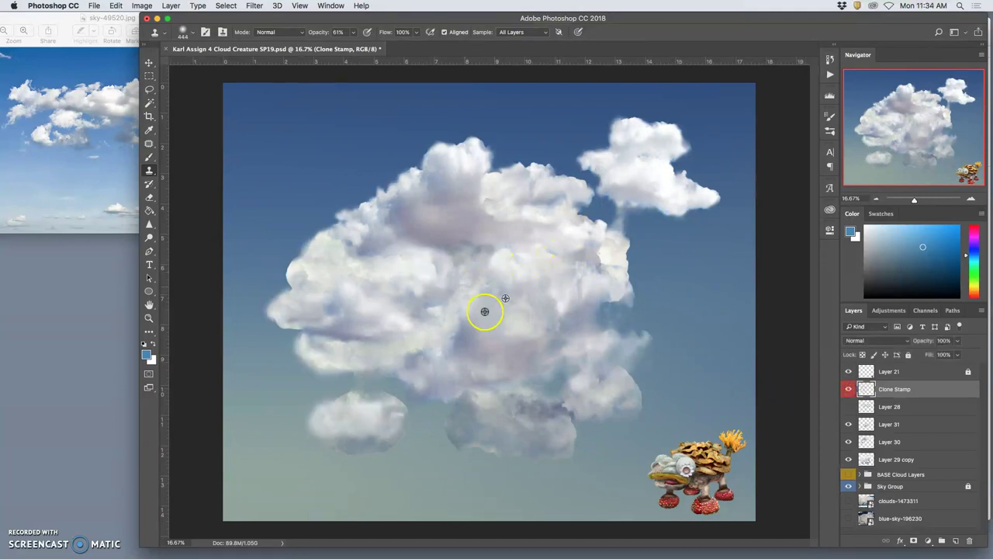
Clone cloud texture between the jaw and the front foot to join that foot to the body
{"action": "mouse_move", "coordinate": [389, 400]}
{"action": "left_mouse_down"}
{"action": "mouse_move", "coordinate": [350, 393]}
{"action": "mouse_move", "coordinate": [397, 368]}
{"action": "mouse_move", "coordinate": [379, 383]}
{"action": "left_mouse_up"}
{"action": "mouse_move", "coordinate": [381, 381]}
{"action": "left_mouse_down"}
{"action": "mouse_move", "coordinate": [568, 278]}
{"action": "mouse_move", "coordinate": [378, 376]}
{"action": "left_mouse_up"}
{"action": "left_click", "coordinate": [550, 292], "text": "alt"}
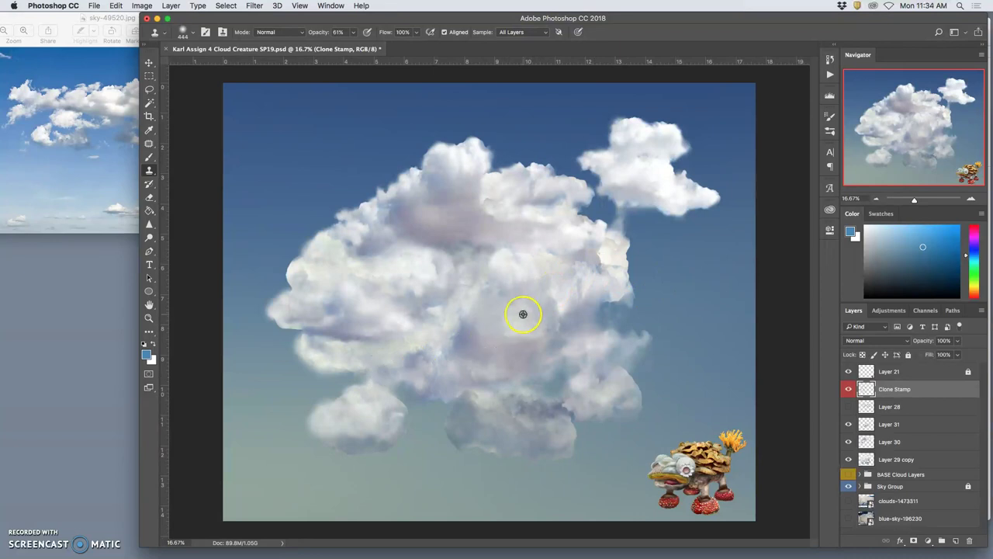
{"action": "left_click", "coordinate": [335, 314], "text": "alt"}
{"action": "mouse_move", "coordinate": [372, 383]}
{"action": "left_mouse_down"}
{"action": "mouse_move", "coordinate": [385, 454]}
{"action": "mouse_move", "coordinate": [439, 487]}
{"action": "mouse_move", "coordinate": [411, 473]}
{"action": "mouse_move", "coordinate": [404, 449]}
{"action": "mouse_move", "coordinate": [498, 395]}
{"action": "mouse_move", "coordinate": [536, 403]}
{"action": "left_mouse_up"}
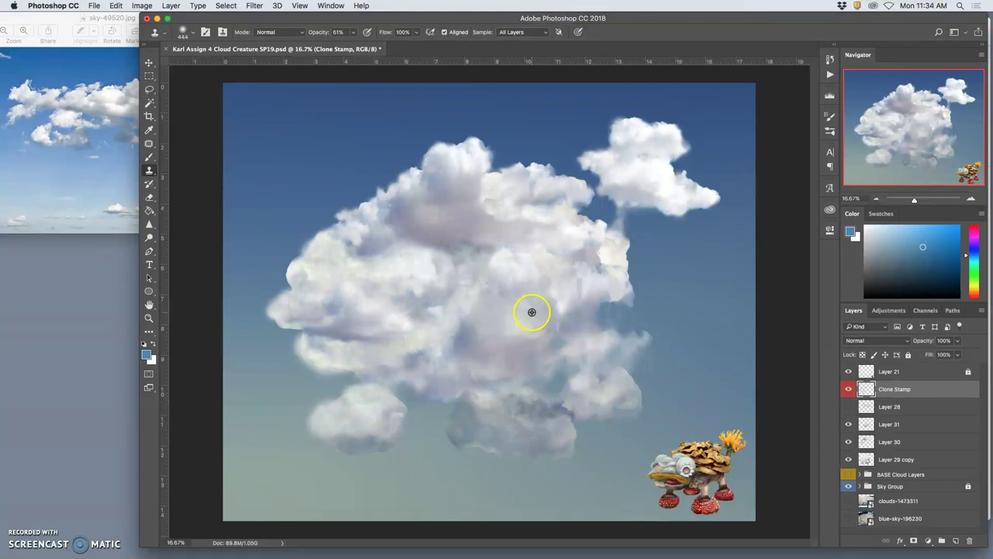
Clone bright cloud texture from the body over the middle foot, covering its dark patches and front edge
{"action": "mouse_move", "coordinate": [527, 290]}
{"action": "left_mouse_down"}
{"action": "mouse_move", "coordinate": [577, 381]}
{"action": "mouse_move", "coordinate": [510, 270]}
{"action": "left_mouse_up"}
{"action": "left_click", "coordinate": [430, 272], "text": "alt"}
{"action": "mouse_move", "coordinate": [497, 431]}
{"action": "left_mouse_down"}
{"action": "mouse_move", "coordinate": [536, 437]}
{"action": "mouse_move", "coordinate": [488, 424]}
{"action": "mouse_move", "coordinate": [546, 427]}
{"action": "mouse_move", "coordinate": [481, 421]}
{"action": "mouse_move", "coordinate": [520, 423]}
{"action": "left_mouse_up"}
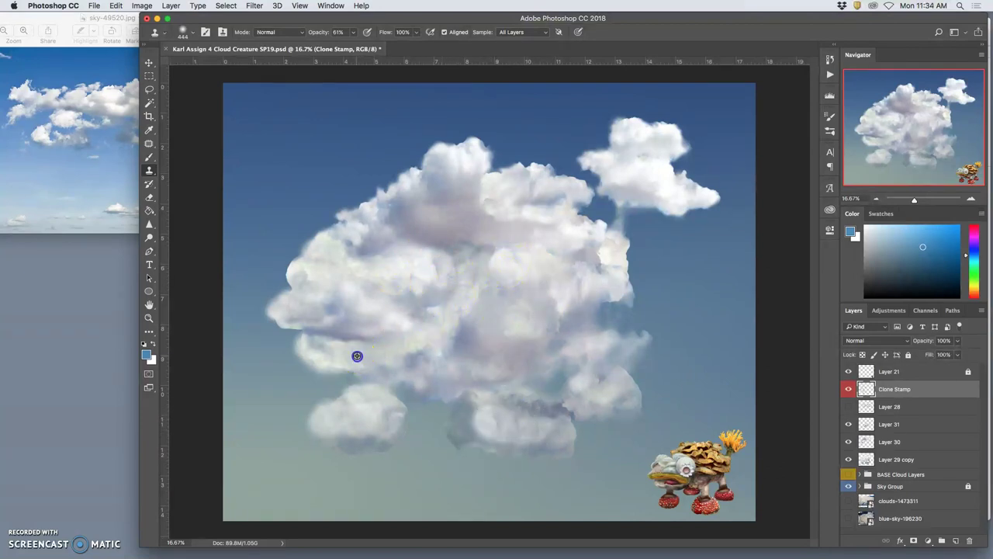
{"action": "left_click", "coordinate": [494, 417]}
{"action": "left_click", "coordinate": [470, 410]}
{"action": "left_click", "coordinate": [470, 404]}
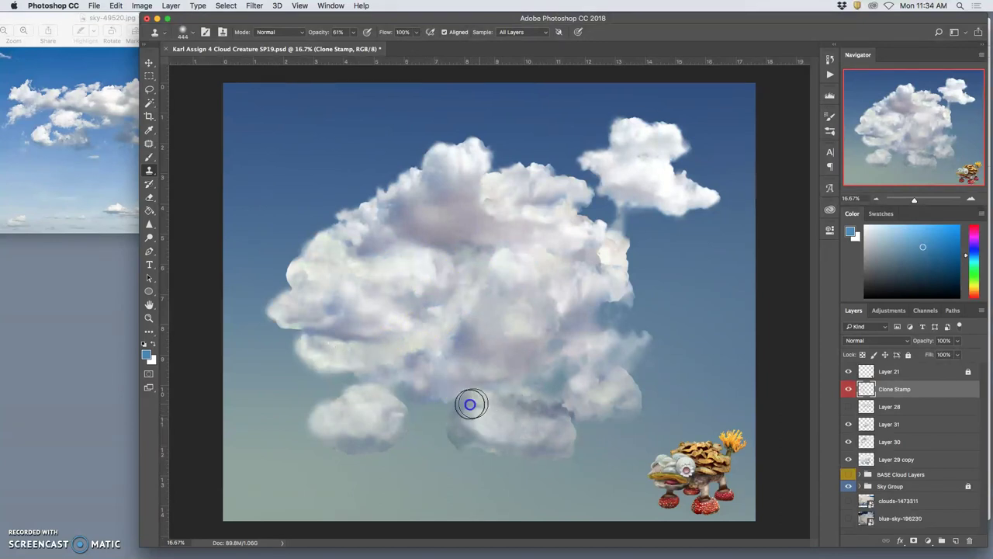
{"action": "mouse_move", "coordinate": [465, 418]}
{"action": "left_mouse_down"}
{"action": "mouse_move", "coordinate": [586, 415]}
{"action": "mouse_move", "coordinate": [553, 391]}
{"action": "mouse_move", "coordinate": [518, 426]}
{"action": "mouse_move", "coordinate": [543, 400]}
{"action": "left_mouse_up"}
Clone cloud texture over the rear half of the body and undo the last dab on the rear leg
{"action": "left_click", "coordinate": [626, 259]}
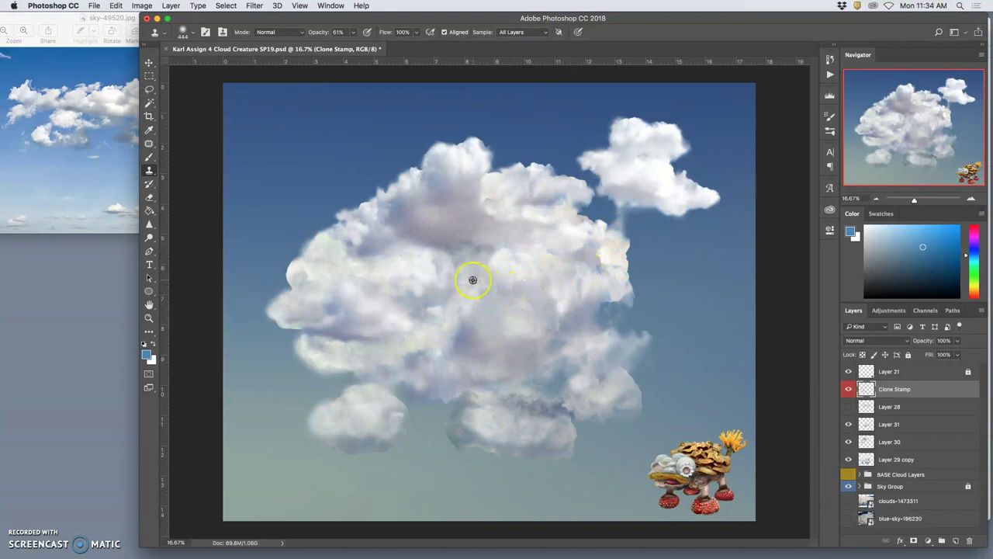
{"action": "left_click", "coordinate": [557, 279]}
{"action": "left_click", "coordinate": [572, 279]}
{"action": "left_click", "coordinate": [632, 417]}
{"action": "key", "text": "super+z"}
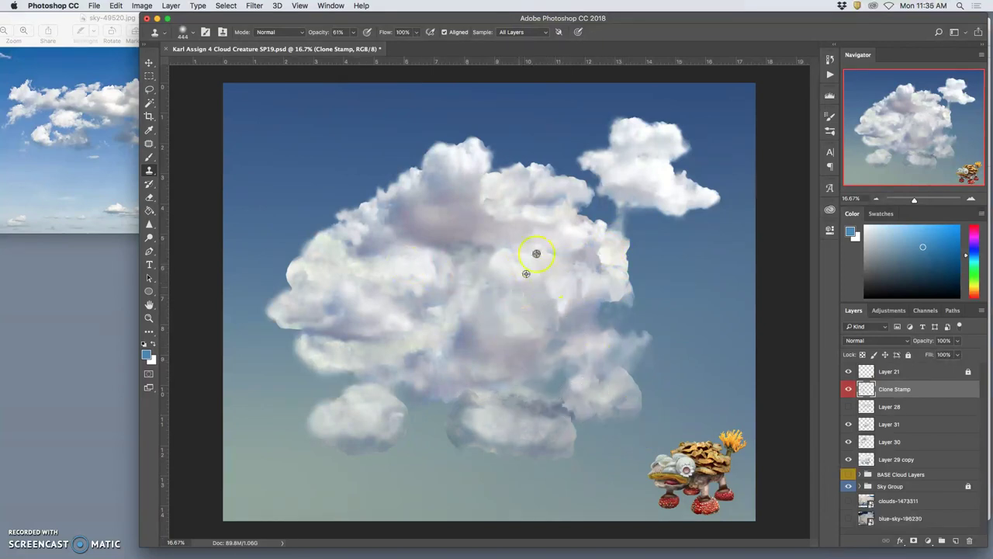
Try cloning lighter cloud texture over the shaded area of the upper back, and undo the strokes
{"action": "mouse_move", "coordinate": [437, 189]}
{"action": "left_mouse_down"}
{"action": "mouse_move", "coordinate": [455, 177]}
{"action": "mouse_move", "coordinate": [461, 191]}
{"action": "mouse_move", "coordinate": [492, 194]}
{"action": "left_mouse_up"}
{"action": "key", "text": "super+z"}
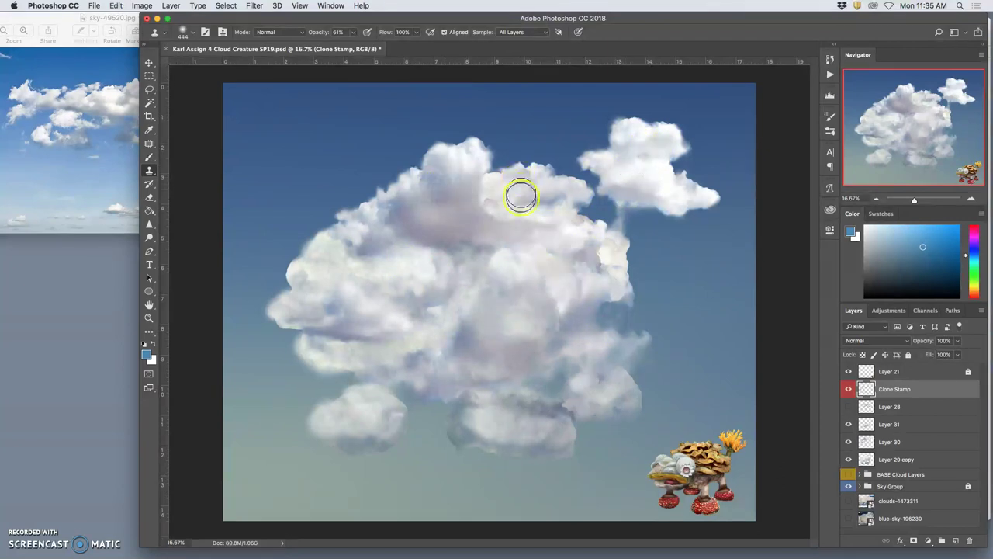
{"action": "left_click", "coordinate": [365, 280], "text": "alt"}
{"action": "mouse_move", "coordinate": [455, 197]}
{"action": "left_mouse_down"}
{"action": "mouse_move", "coordinate": [422, 208]}
{"action": "mouse_move", "coordinate": [426, 195]}
{"action": "mouse_move", "coordinate": [457, 194]}
{"action": "mouse_move", "coordinate": [468, 168]}
{"action": "mouse_move", "coordinate": [470, 196]}
{"action": "mouse_move", "coordinate": [496, 203]}
{"action": "mouse_move", "coordinate": [453, 215]}
{"action": "left_mouse_up"}
{"action": "left_click_drag", "start_coordinate": [440, 303], "coordinate": [443, 301]}
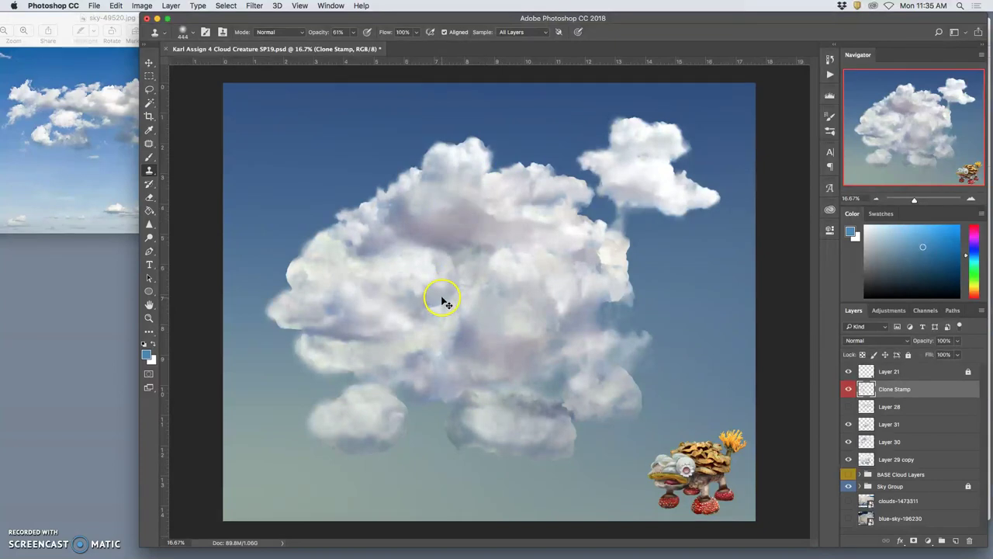
{"action": "key", "text": "super+z"}
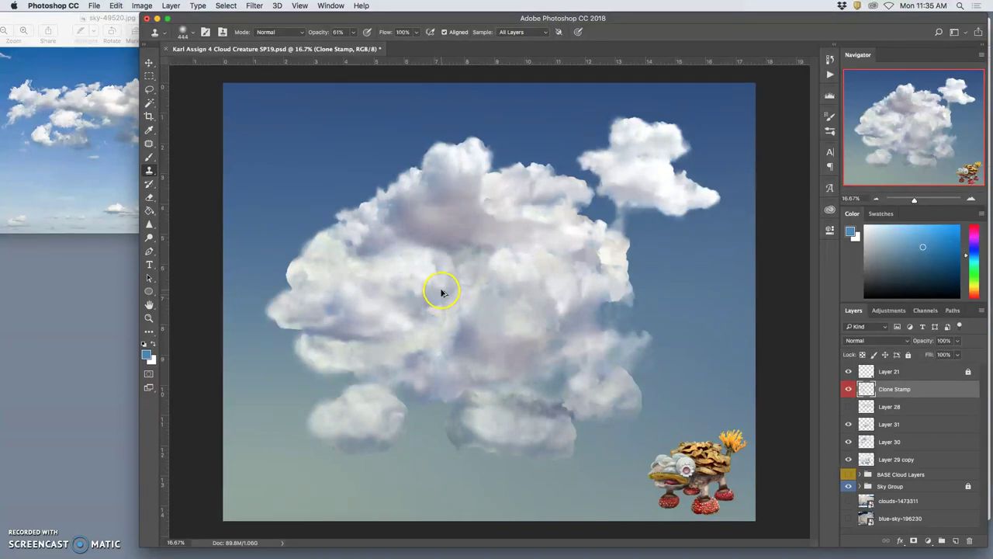
{"action": "mouse_move", "coordinate": [486, 212]}
{"action": "left_mouse_down"}
{"action": "mouse_move", "coordinate": [475, 208]}
{"action": "mouse_move", "coordinate": [483, 194]}
{"action": "mouse_move", "coordinate": [470, 205]}
{"action": "left_mouse_up"}
{"action": "key", "text": "super+z"}
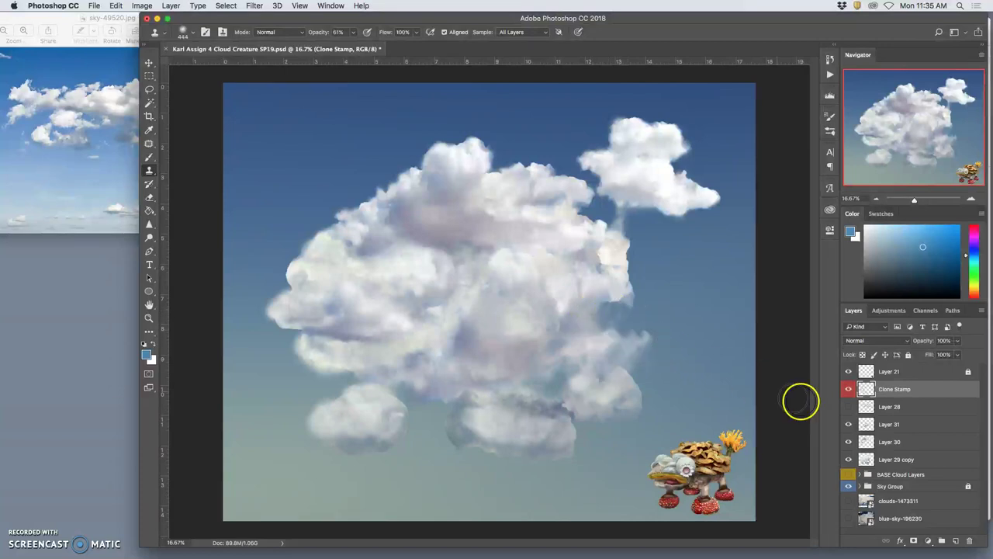
Toggle the Clone Stamp layer's visibility several times to compare the creature before and after the latest cloning
{"action": "left_click", "coordinate": [849, 390]}
{"action": "left_click", "coordinate": [849, 390]}
{"action": "left_click", "coordinate": [848, 391]}
{"action": "left_click", "coordinate": [846, 392]}
{"action": "left_click", "coordinate": [843, 393]}
{"action": "left_click", "coordinate": [841, 393]}
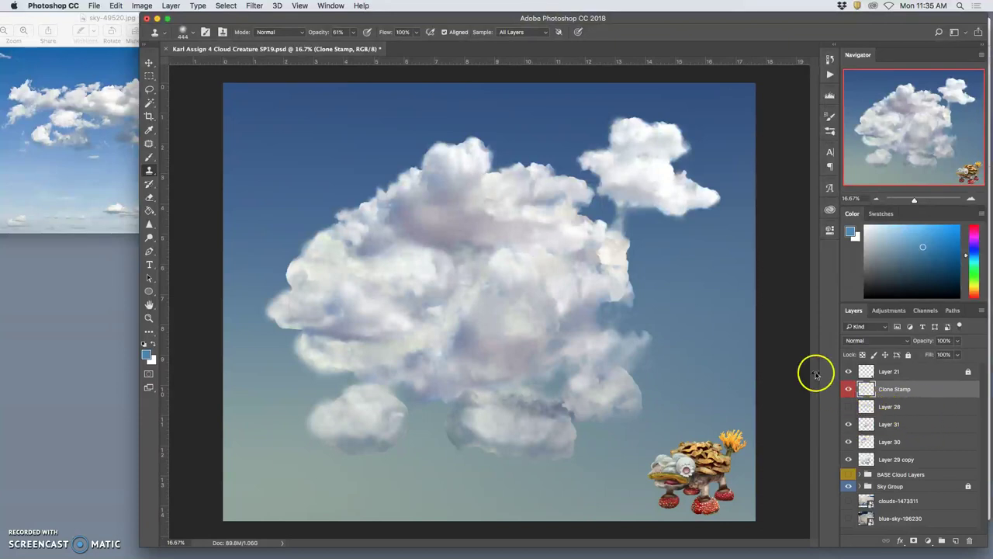
Soften the outer edges of the front and middle feet on the Clone Stamp layer with a low-opacity Eraser
{"action": "left_click", "coordinate": [149, 197]}
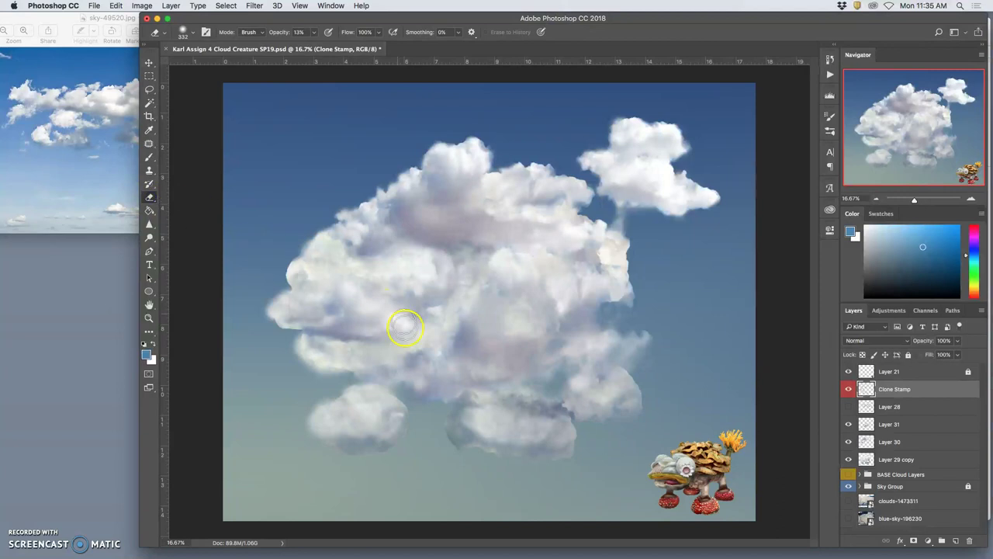
{"action": "mouse_move", "coordinate": [422, 409]}
{"action": "left_mouse_down"}
{"action": "mouse_move", "coordinate": [378, 441]}
{"action": "mouse_move", "coordinate": [384, 419]}
{"action": "mouse_move", "coordinate": [355, 444]}
{"action": "mouse_move", "coordinate": [368, 429]}
{"action": "mouse_move", "coordinate": [335, 431]}
{"action": "left_mouse_up"}
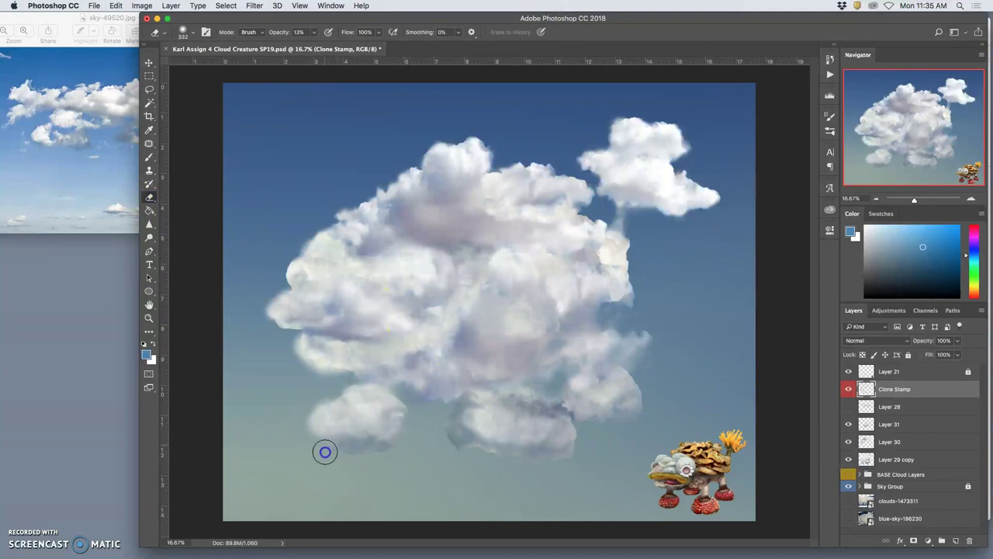
{"action": "left_click_drag", "start_coordinate": [484, 432], "coordinate": [470, 437]}
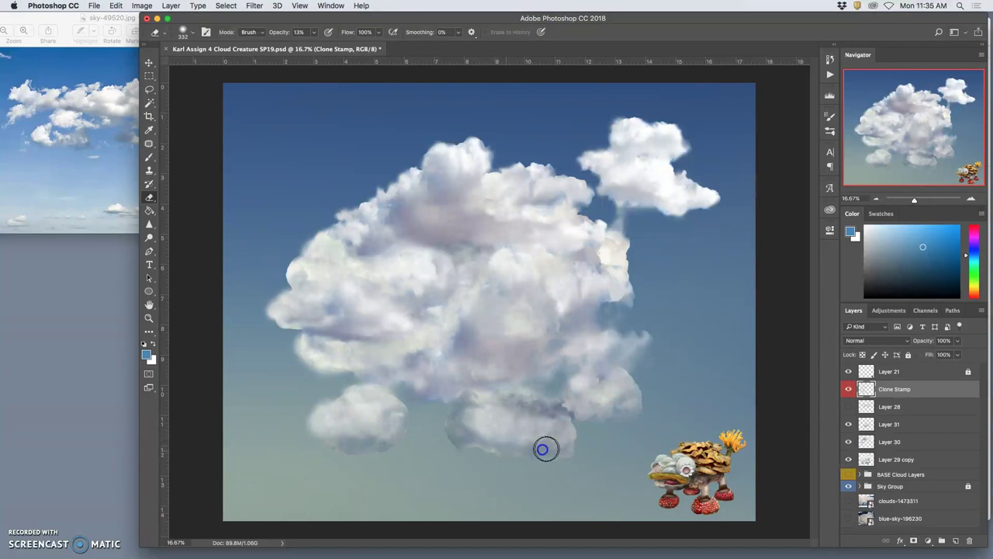
{"action": "mouse_move", "coordinate": [378, 399]}
{"action": "left_mouse_down"}
{"action": "mouse_move", "coordinate": [345, 392]}
{"action": "mouse_move", "coordinate": [390, 387]}
{"action": "mouse_move", "coordinate": [360, 384]}
{"action": "left_mouse_up"}
{"action": "mouse_move", "coordinate": [652, 316]}
{"action": "left_mouse_down"}
{"action": "mouse_move", "coordinate": [623, 321]}
{"action": "mouse_move", "coordinate": [620, 305]}
{"action": "mouse_move", "coordinate": [665, 316]}
{"action": "left_mouse_up"}
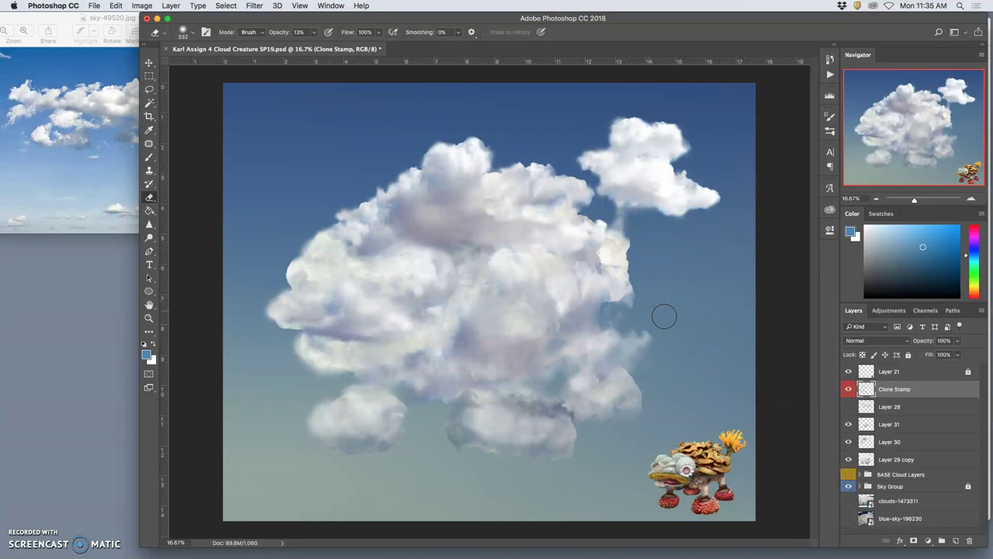
Erase softly along the creature's rear edge on Layer 30, Layer 29 copy and Layer 31
{"action": "left_click", "coordinate": [870, 442]}
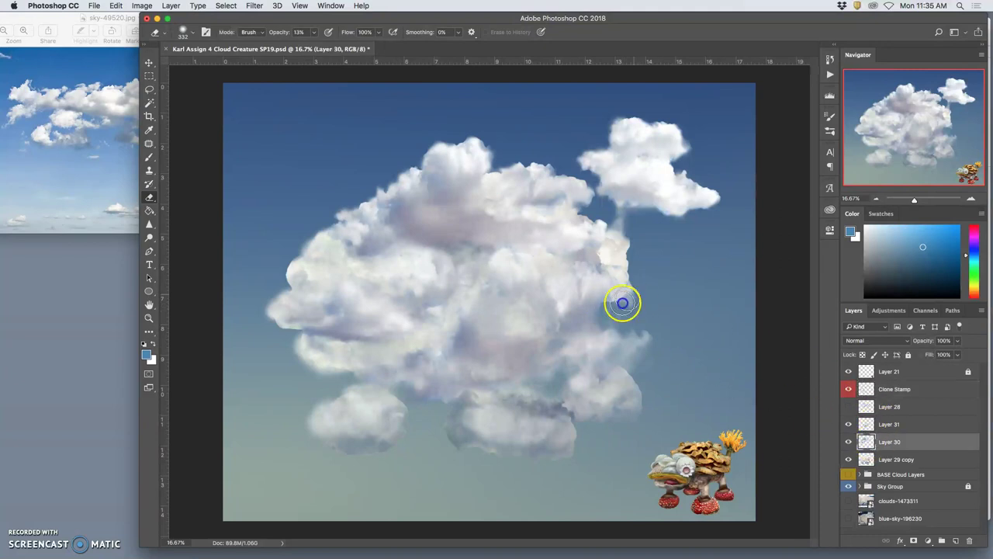
{"action": "left_click", "coordinate": [893, 459]}
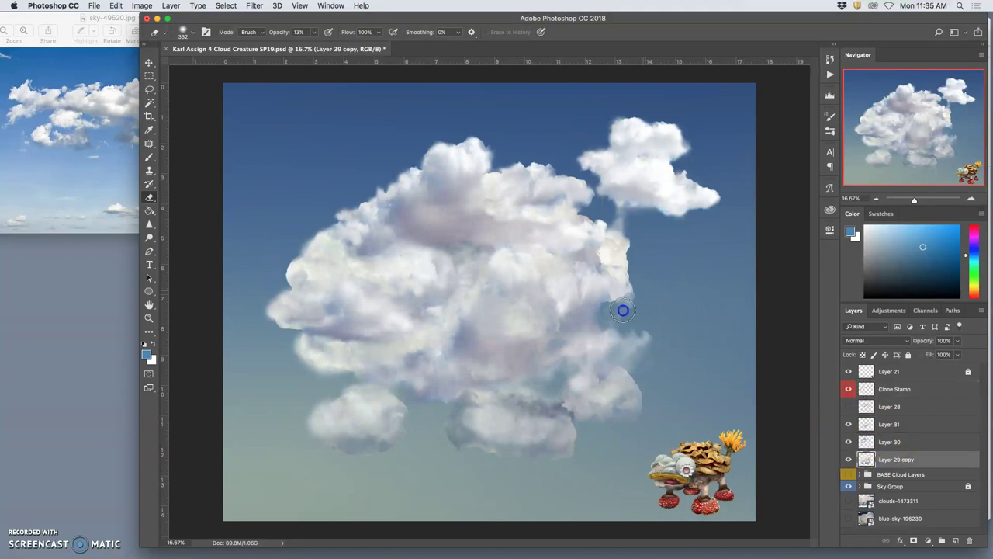
{"action": "left_click", "coordinate": [880, 424]}
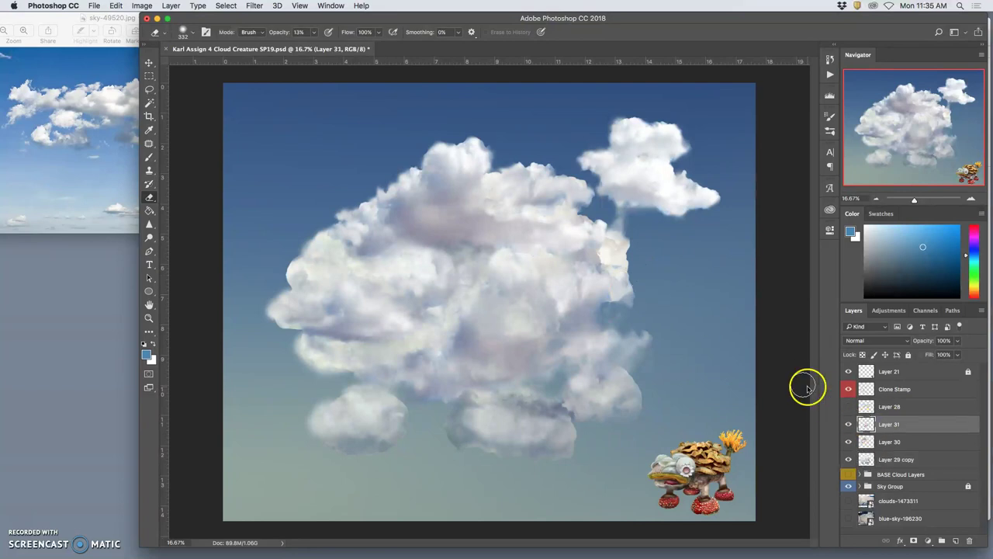
{"action": "left_click_drag", "start_coordinate": [623, 267], "coordinate": [619, 241]}
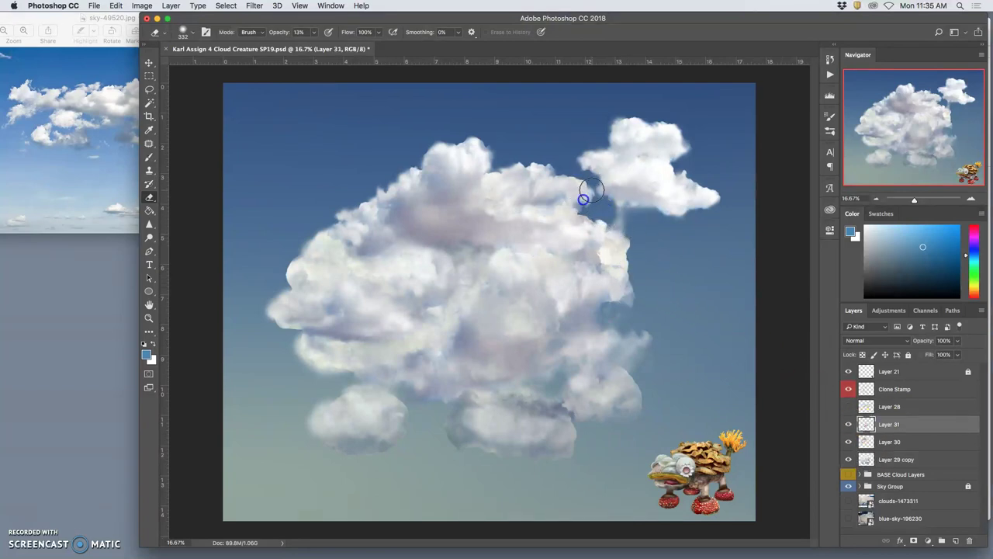
Check what Layer 29 copy contributes and softly erase the upper rear edge beside the tail cloud on it and Layer 30
{"action": "left_click", "coordinate": [870, 460]}
{"action": "left_click", "coordinate": [848, 460]}
{"action": "left_click", "coordinate": [848, 460]}
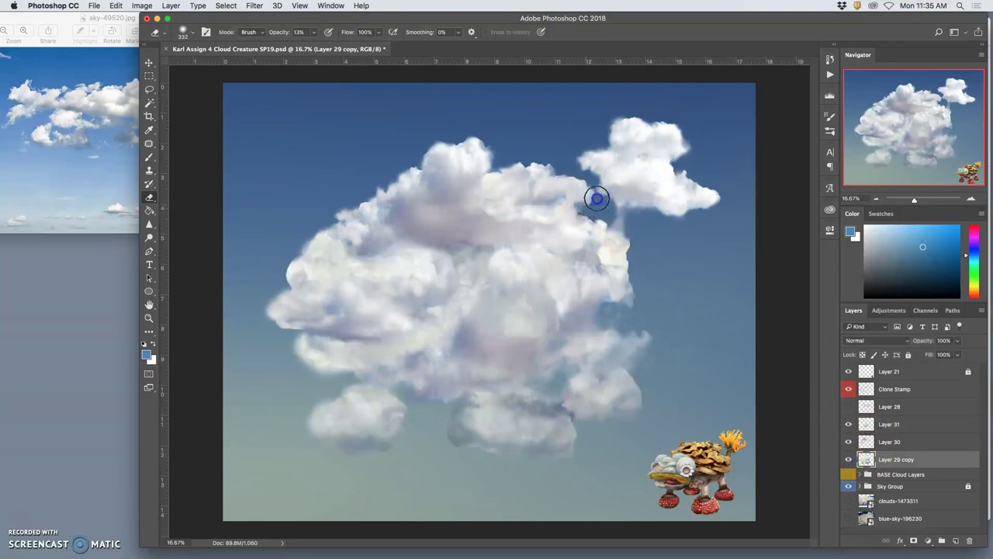
{"action": "left_click", "coordinate": [877, 442]}
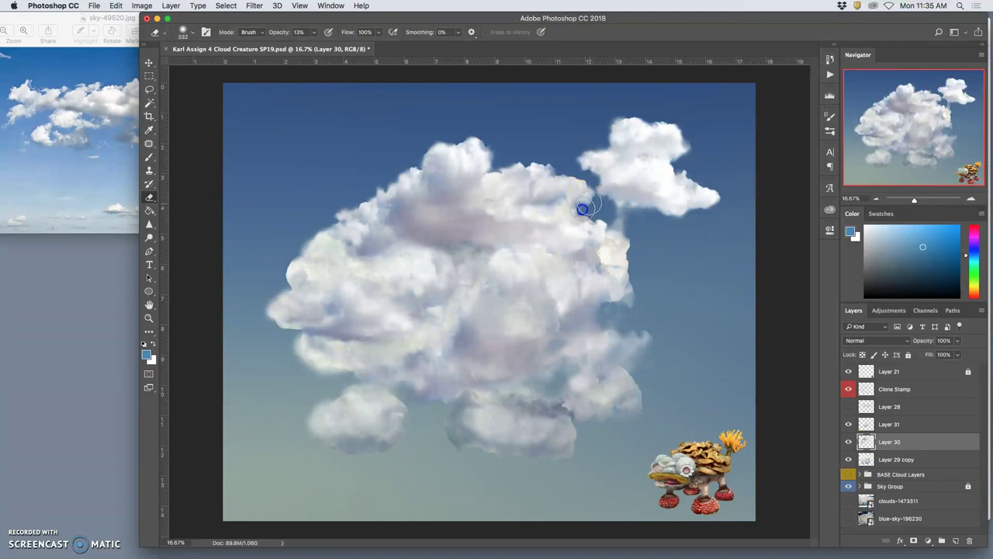